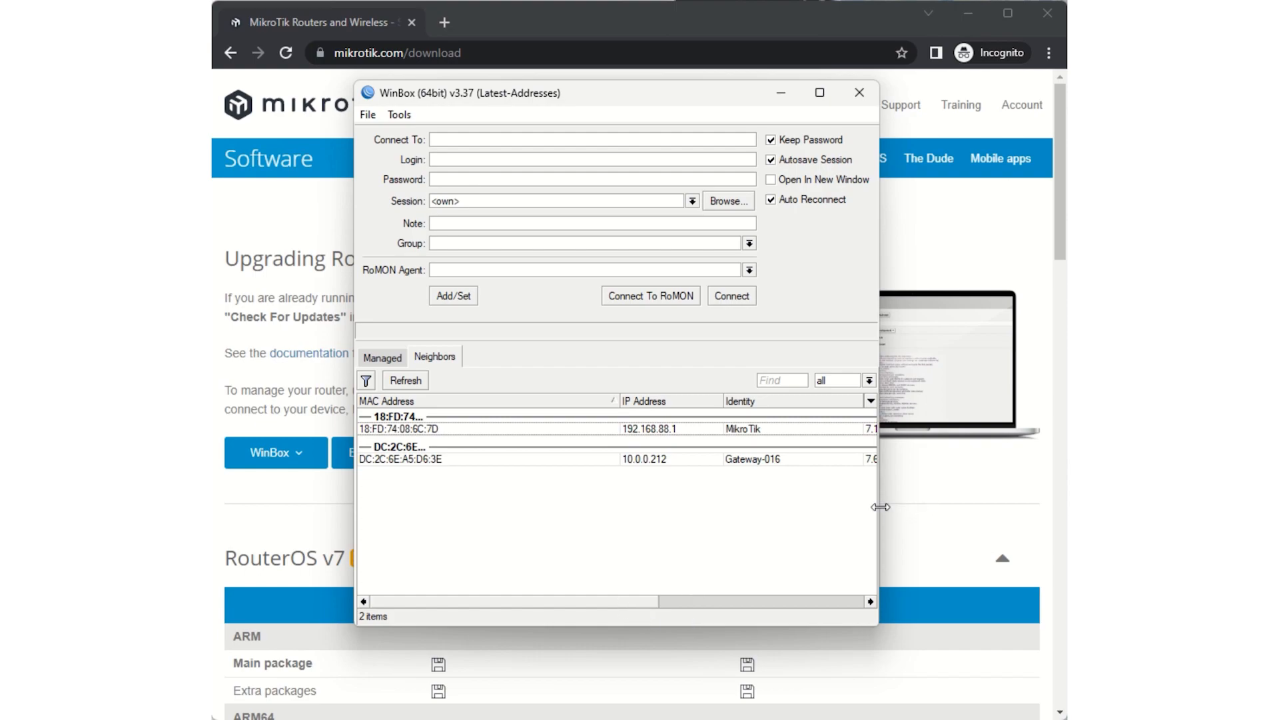
- Connect to the MikroTik neighbor at 192.168.88.1 by its MAC address as admin with a blank password, and keep the default configuration
{"action": "mouse_move", "coordinate": [881, 506]}
{"action": "left_mouse_down"}
{"action": "mouse_move", "coordinate": [965, 503]}
{"action": "mouse_move", "coordinate": [868, 485]}
{"action": "left_mouse_up"}
{"action": "left_click_drag", "start_coordinate": [606, 612], "coordinate": [810, 615]}
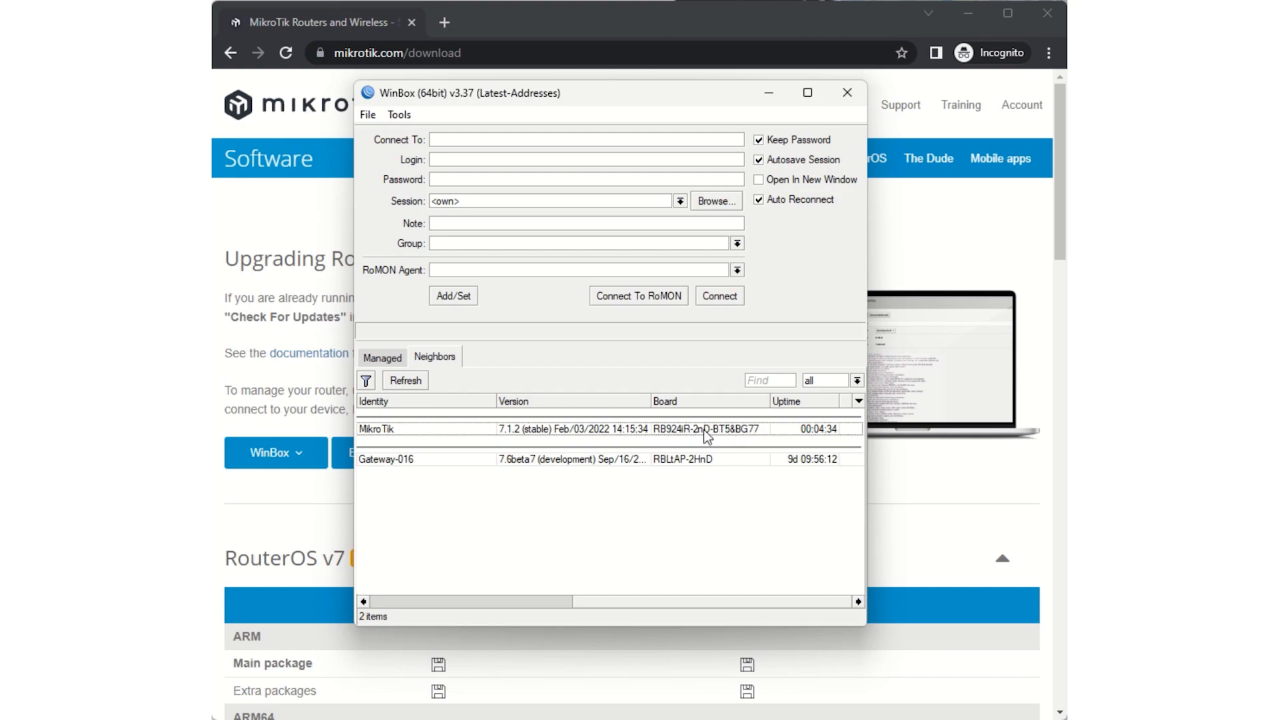
{"action": "left_click_drag", "start_coordinate": [609, 599], "coordinate": [422, 617]}
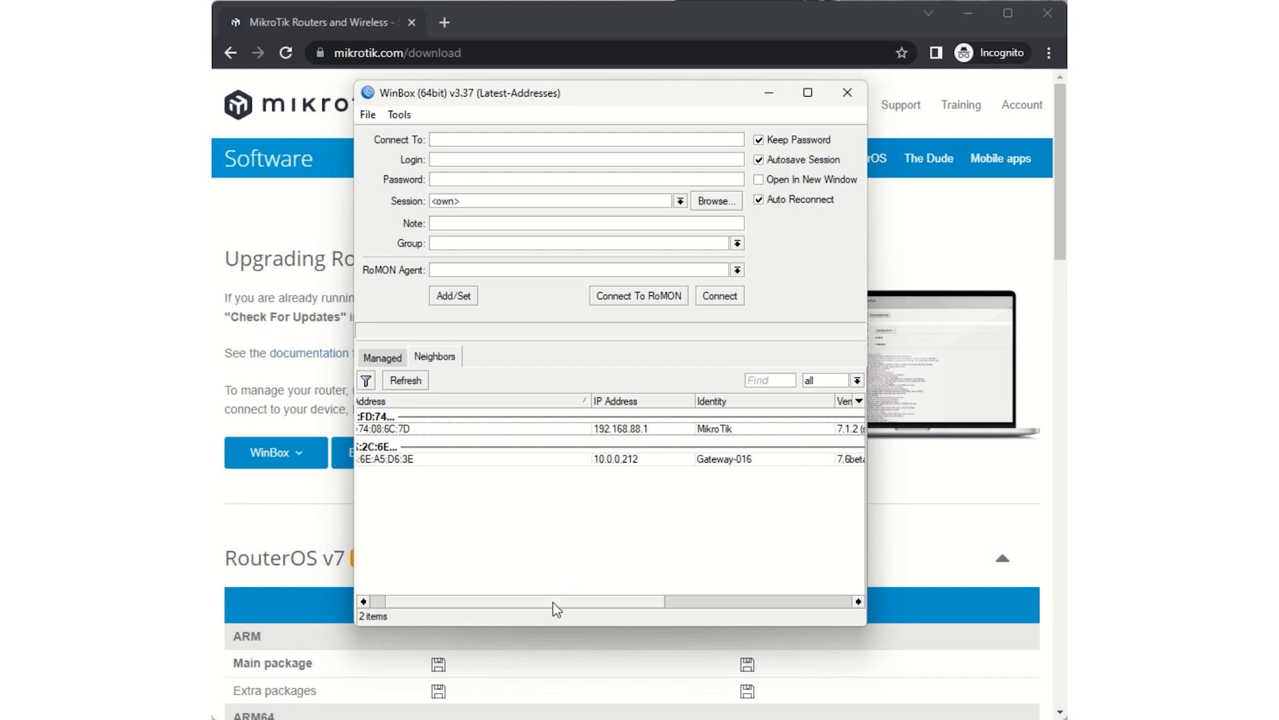
{"action": "left_click_drag", "start_coordinate": [553, 602], "coordinate": [517, 597]}
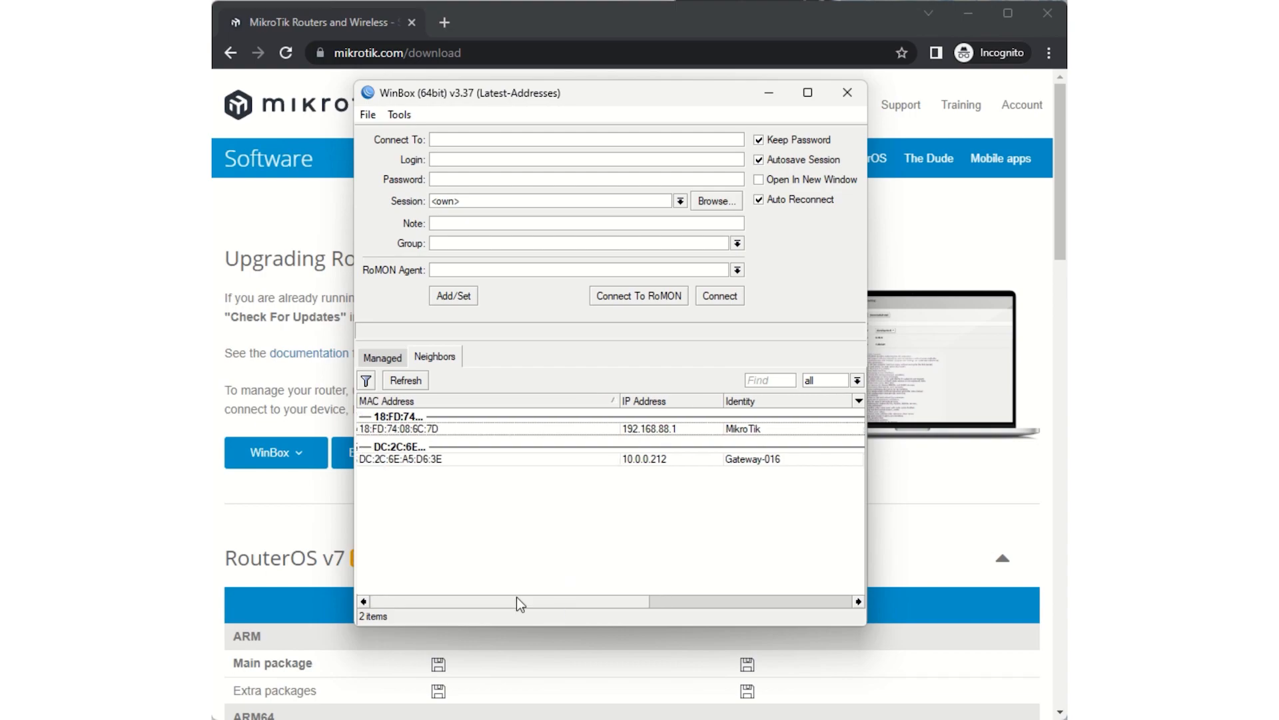
{"action": "left_click", "coordinate": [387, 432]}
{"action": "left_click", "coordinate": [718, 297]}
{"action": "left_click", "coordinate": [492, 179]}
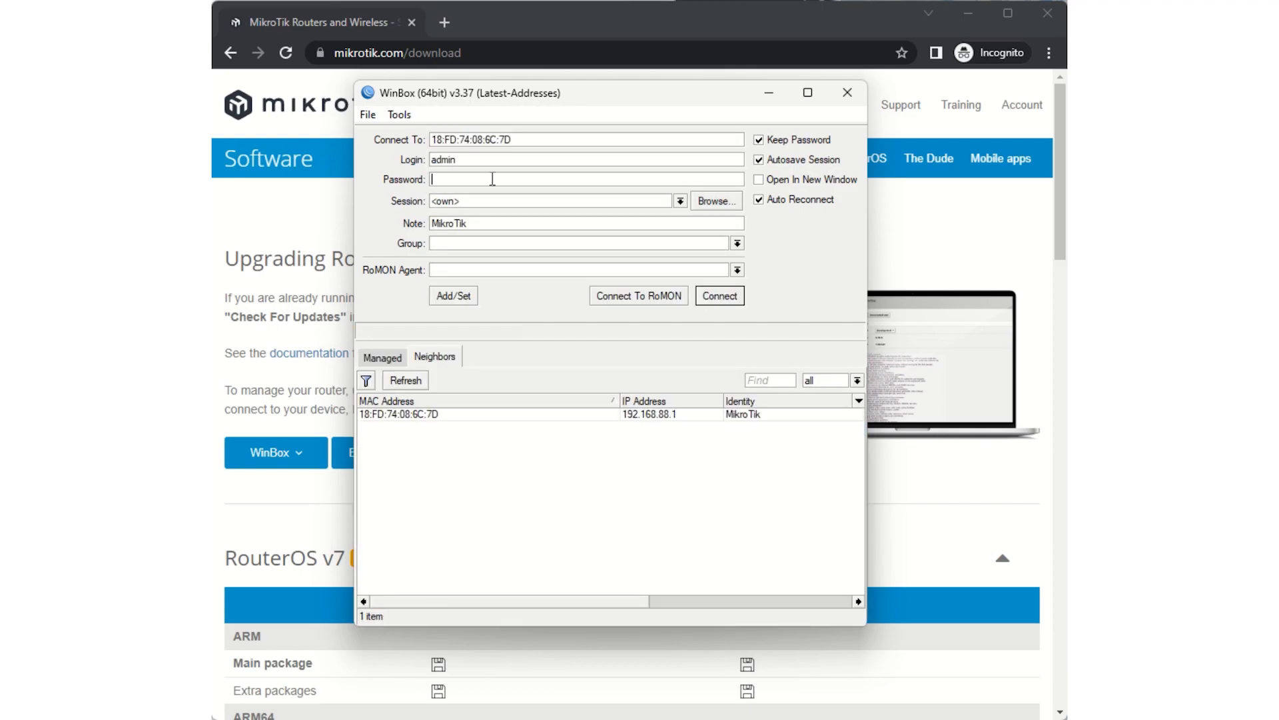
{"action": "left_click", "coordinate": [716, 294]}
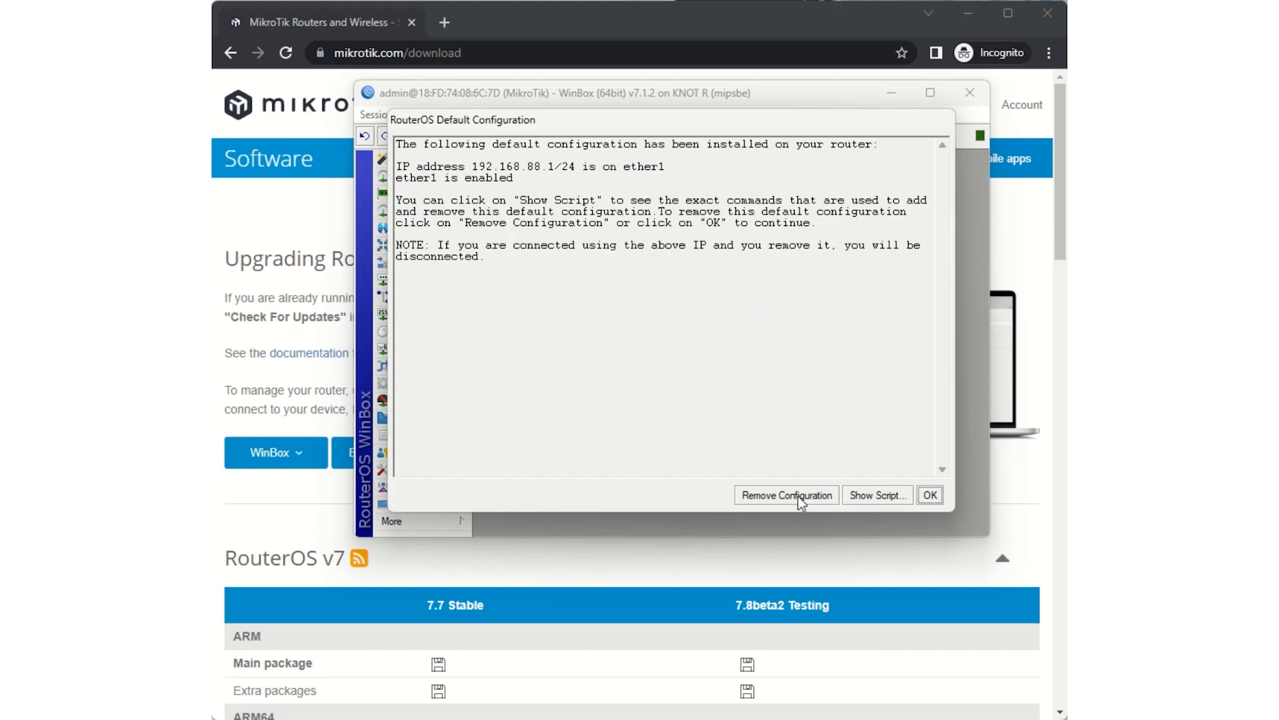
{"action": "left_click", "coordinate": [928, 496]}
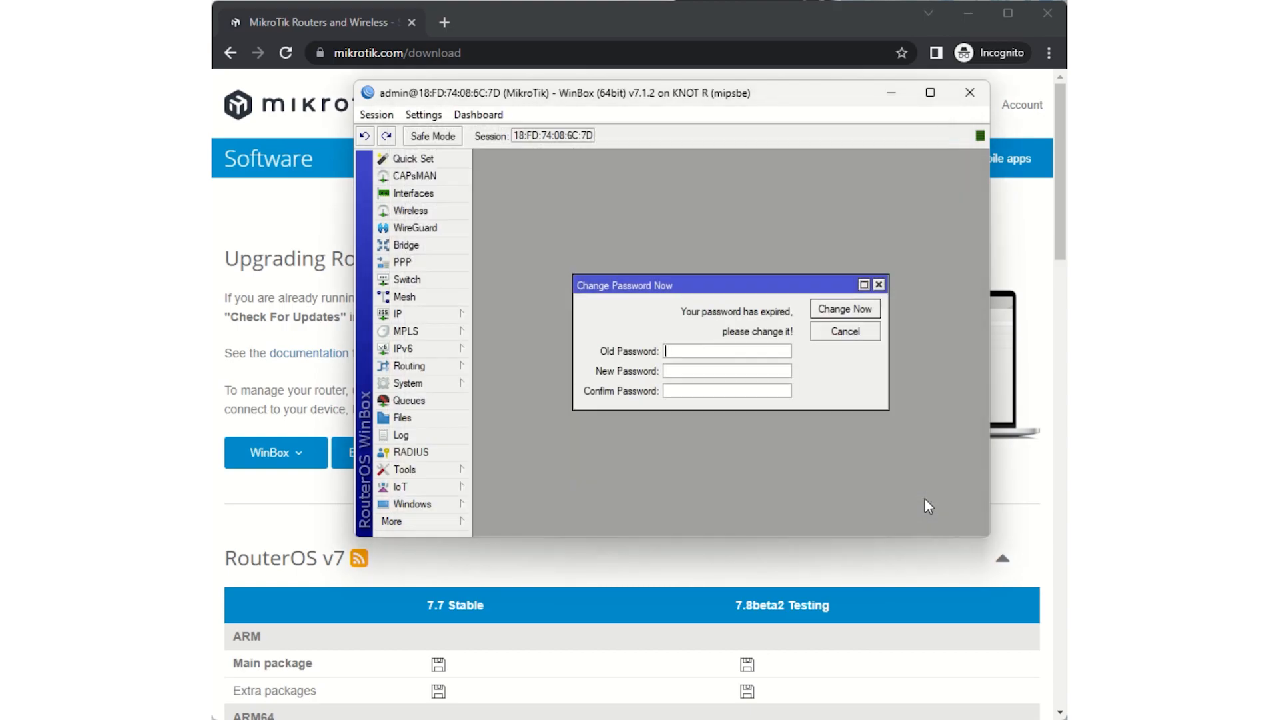
- Replace the expired blank admin password by entering and confirming a new password
{"action": "left_click", "coordinate": [697, 372]}
{"action": "type", "text": "****"}
{"action": "key", "text": "BackSpace"}
{"action": "key", "text": "BackSpace"}
{"action": "key", "text": "BackSpace"}
{"action": "type", "text": "*********"}
{"action": "left_click", "coordinate": [693, 386]}
{"action": "type", "text": "******"}
{"action": "left_click", "coordinate": [817, 309]}
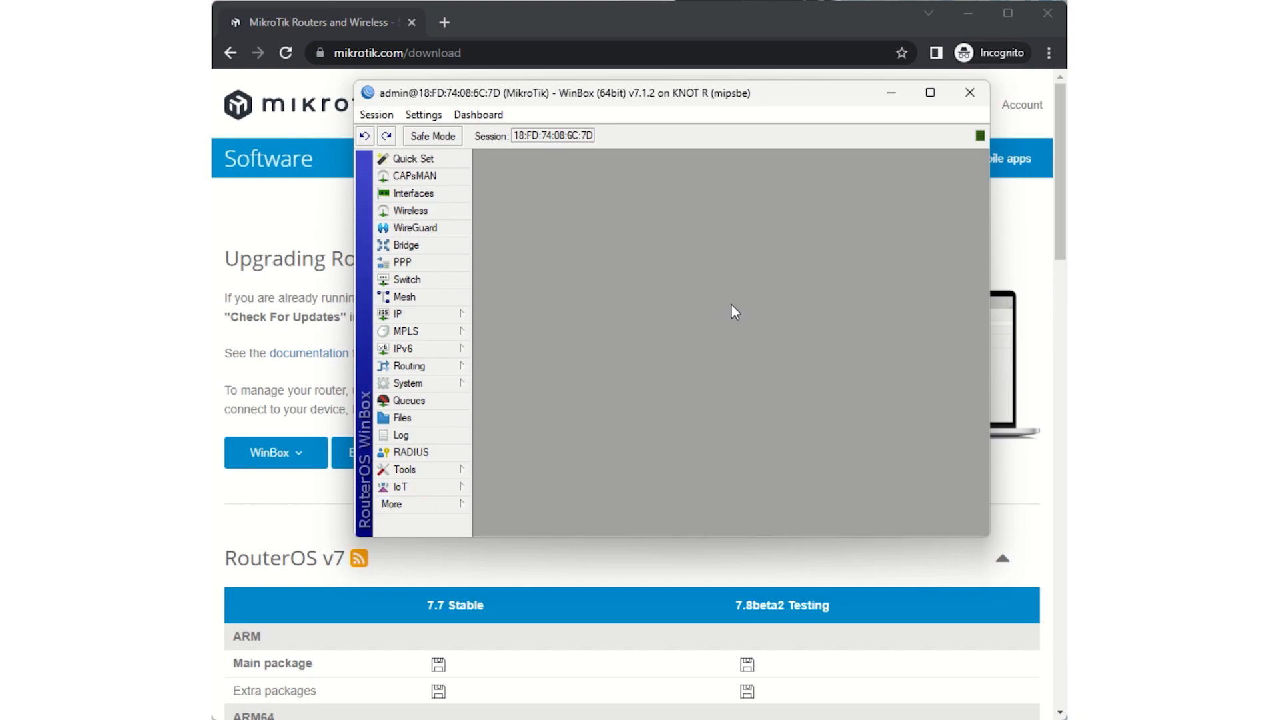
- Disconnect the session and log back in to the MikroTik router at 192.168.88.1 as admin with the new password
{"action": "left_click", "coordinate": [374, 118]}
{"action": "left_click", "coordinate": [416, 275]}
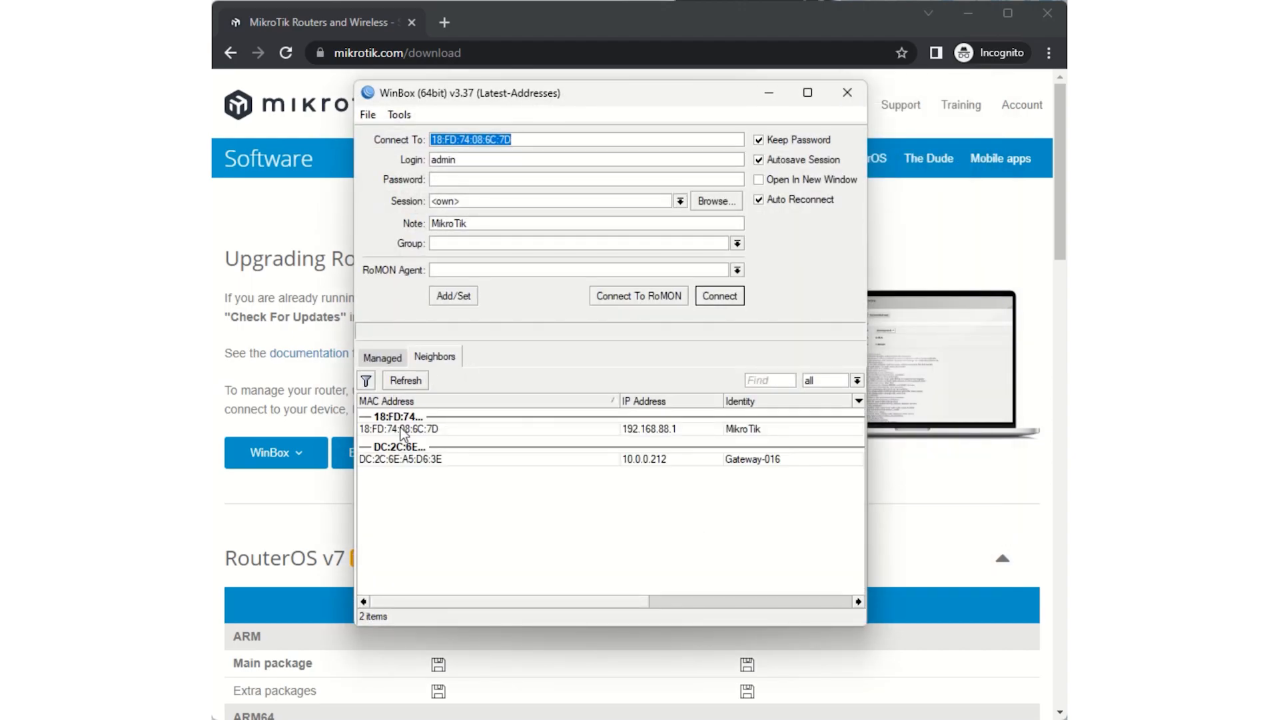
{"action": "left_click", "coordinate": [422, 429]}
{"action": "left_click", "coordinate": [719, 296]}
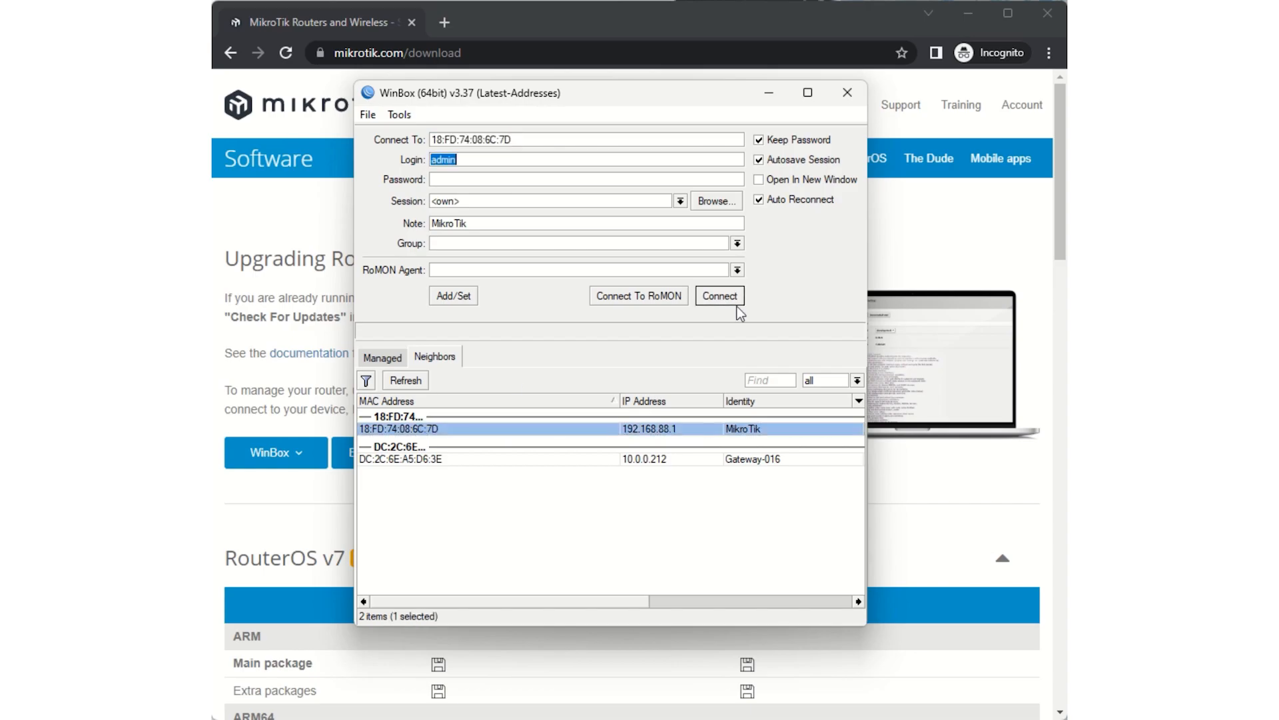
{"action": "left_click", "coordinate": [471, 178]}
{"action": "type", "text": "******"}
{"action": "left_click", "coordinate": [711, 293]}
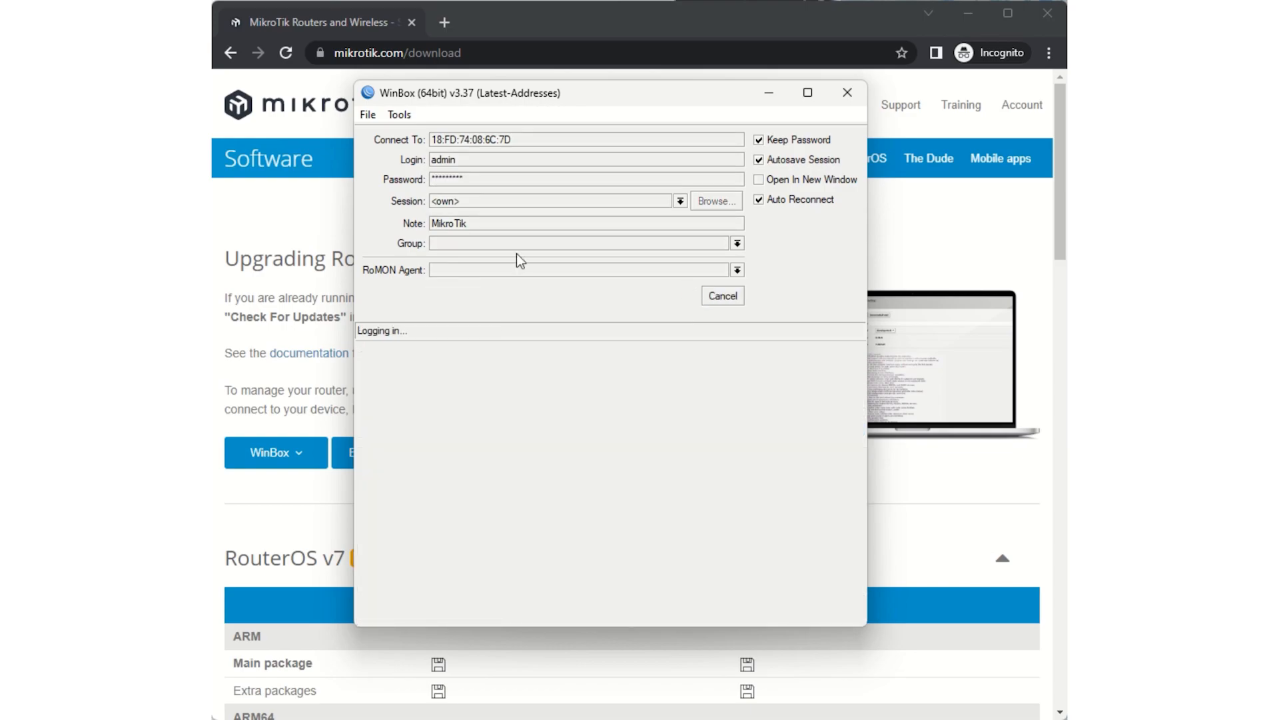
- Create a wireless security profile named Home with its mode set to dynamic keys
{"action": "left_click", "coordinate": [453, 213]}
{"action": "left_click_drag", "start_coordinate": [769, 93], "coordinate": [693, 89]}
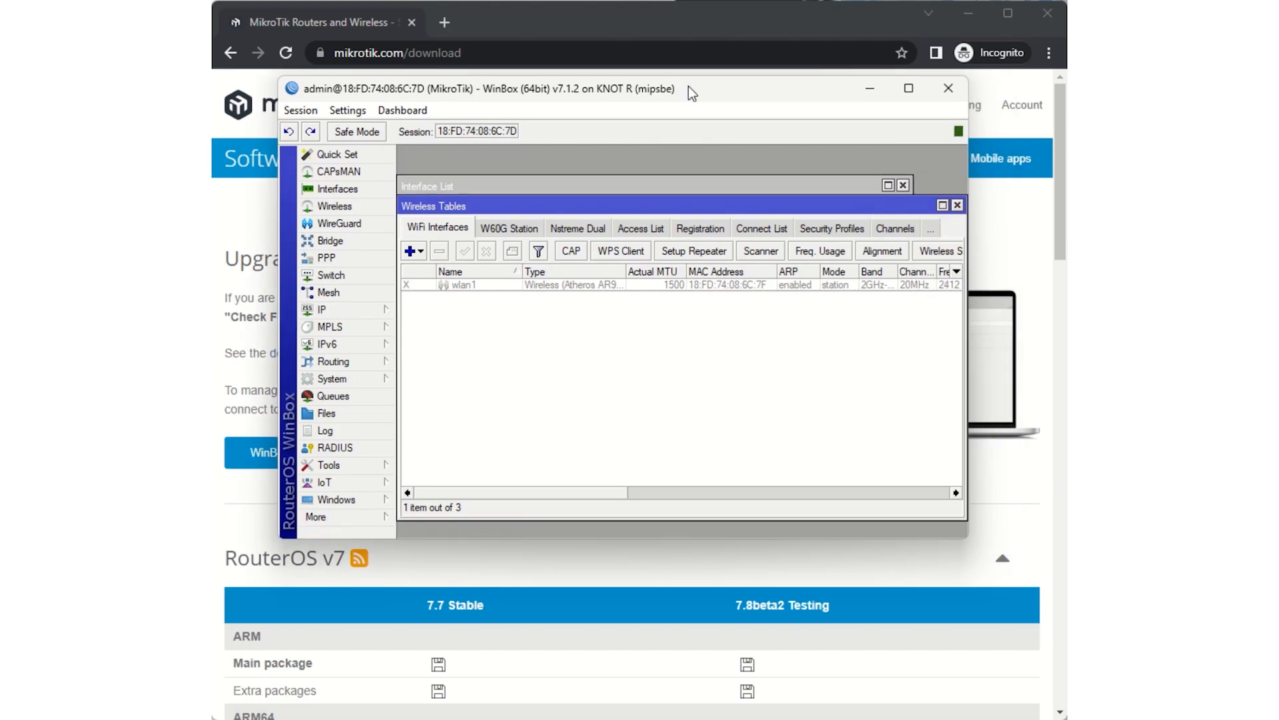
{"action": "left_click", "coordinate": [843, 230]}
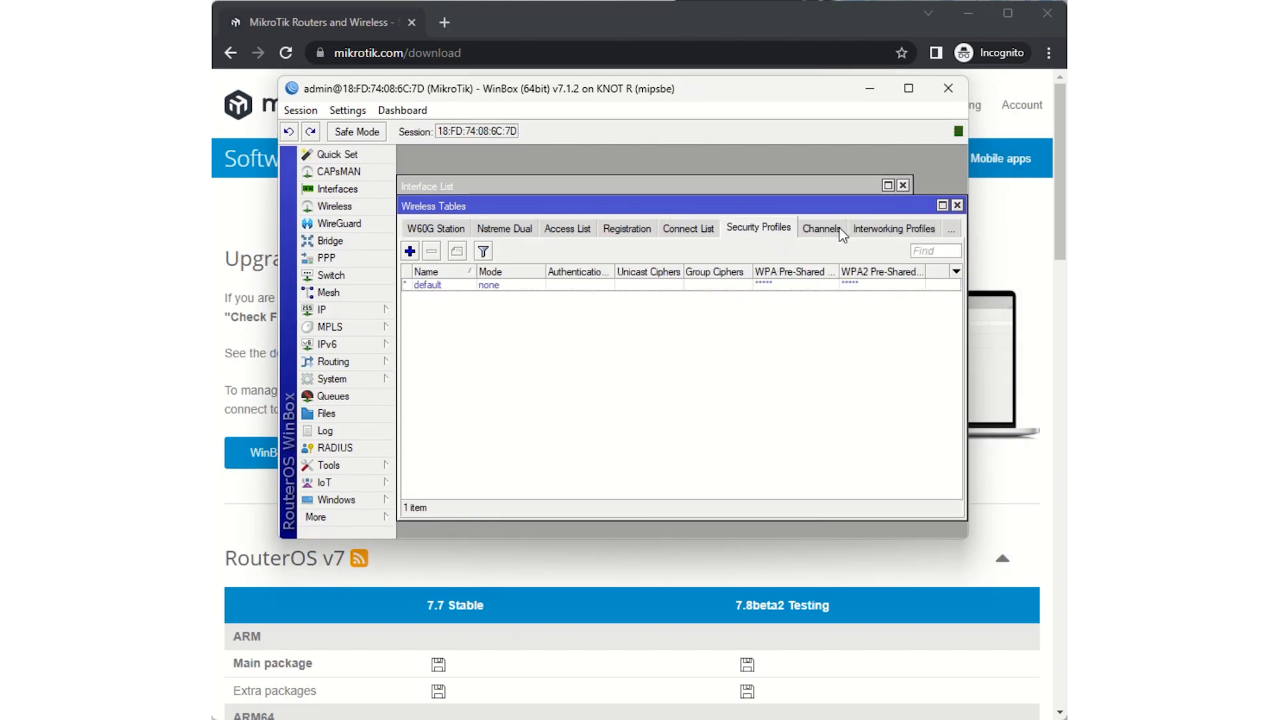
{"action": "left_click", "coordinate": [410, 251]}
{"action": "type", "text": "Home"}
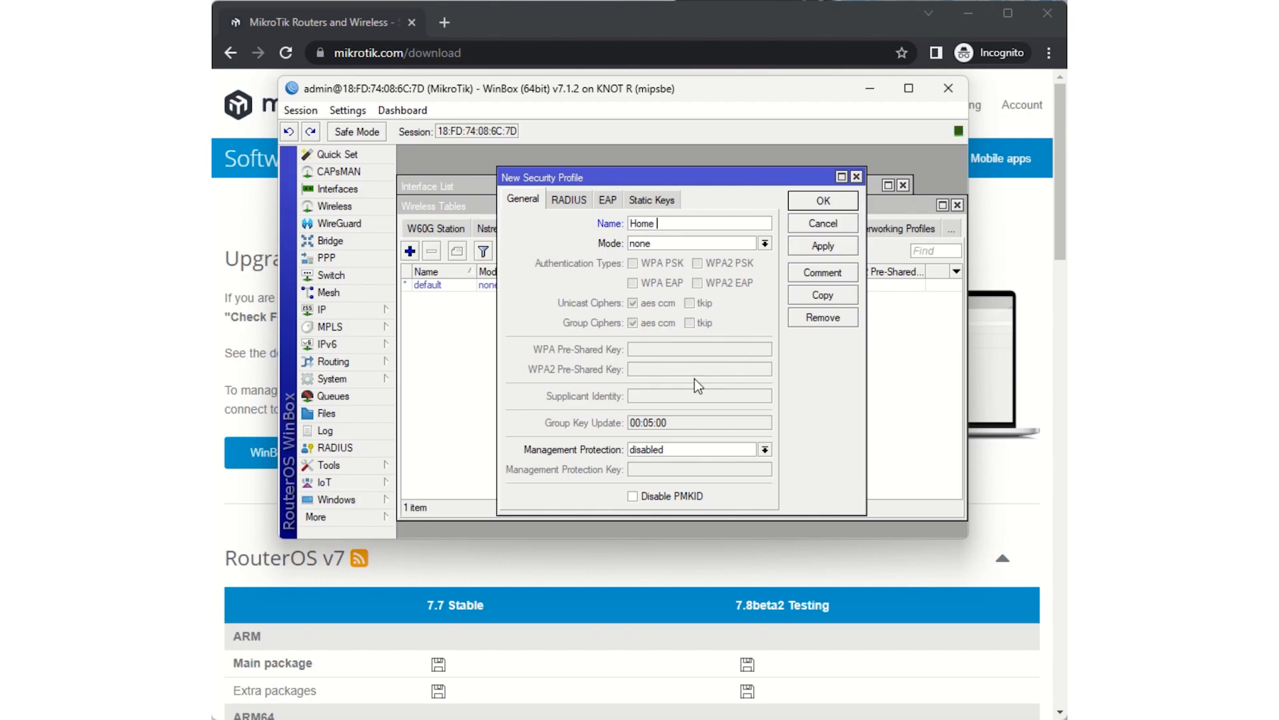
{"action": "left_click", "coordinate": [765, 245]}
{"action": "left_click", "coordinate": [712, 261]}
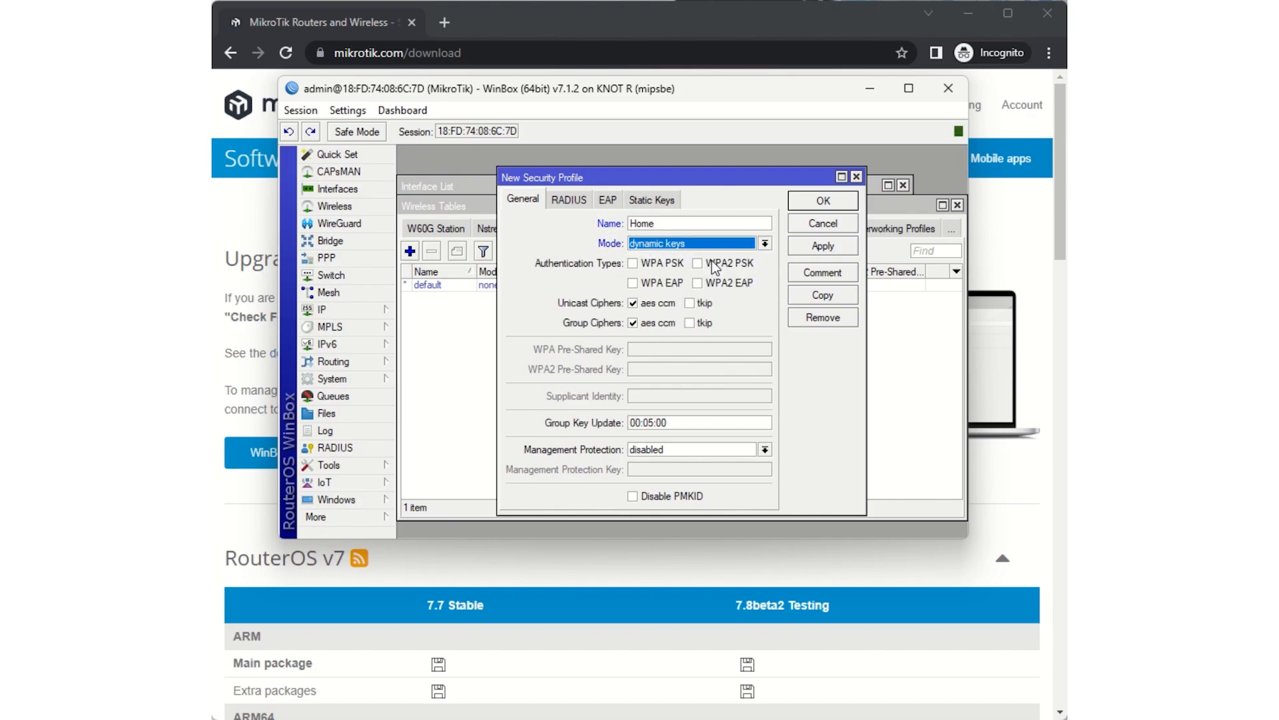
- Enable WPA PSK, WPA EAP, WPA2 PSK and WPA2 EAP authentication, plus tkip for the unicast and group ciphers, in the Home profile
{"action": "left_click", "coordinate": [633, 263]}
{"action": "left_click", "coordinate": [633, 284]}
{"action": "left_click", "coordinate": [698, 263]}
{"action": "left_click", "coordinate": [698, 283]}
{"action": "left_click", "coordinate": [690, 303]}
{"action": "left_click", "coordinate": [690, 323]}
- Enter the WPA and WPA2 pre-shared keys in the Home profile and save it
{"action": "left_click", "coordinate": [675, 350]}
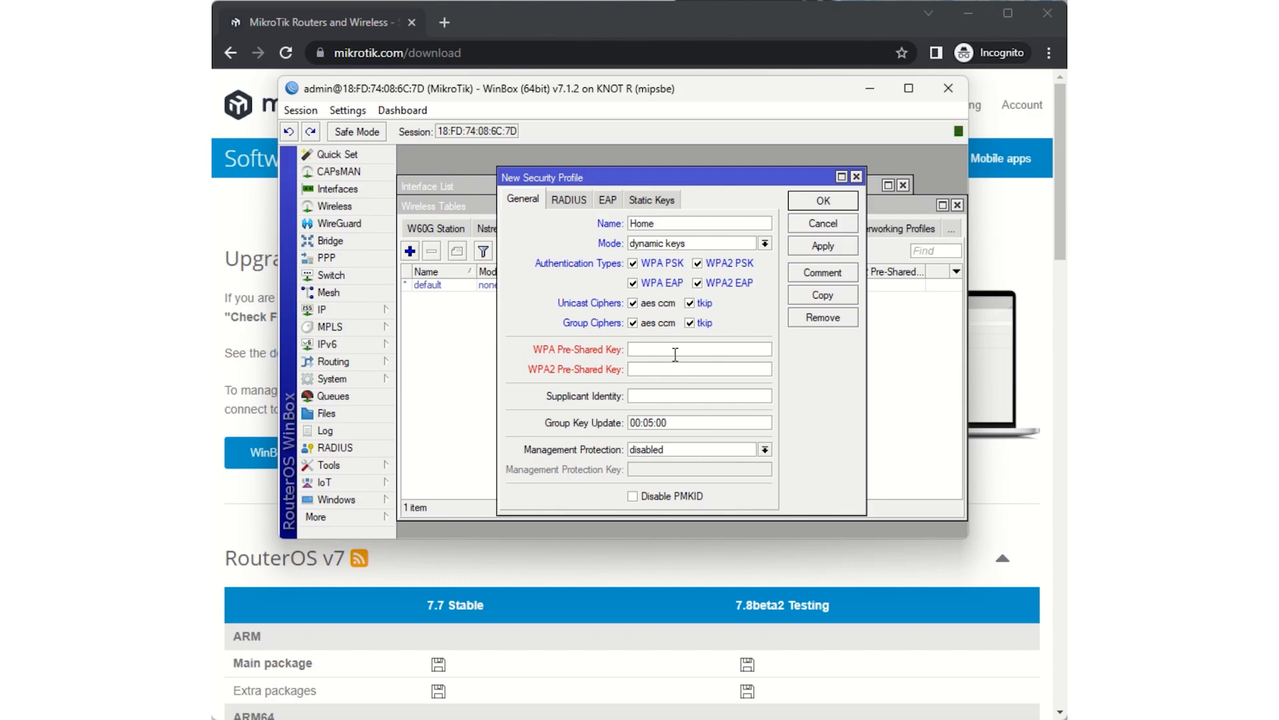
{"action": "type", "text": "*********"}
{"action": "left_click", "coordinate": [675, 368]}
{"action": "type", "text": "*********"}
{"action": "left_click", "coordinate": [816, 246]}
{"action": "left_click", "coordinate": [820, 203]}
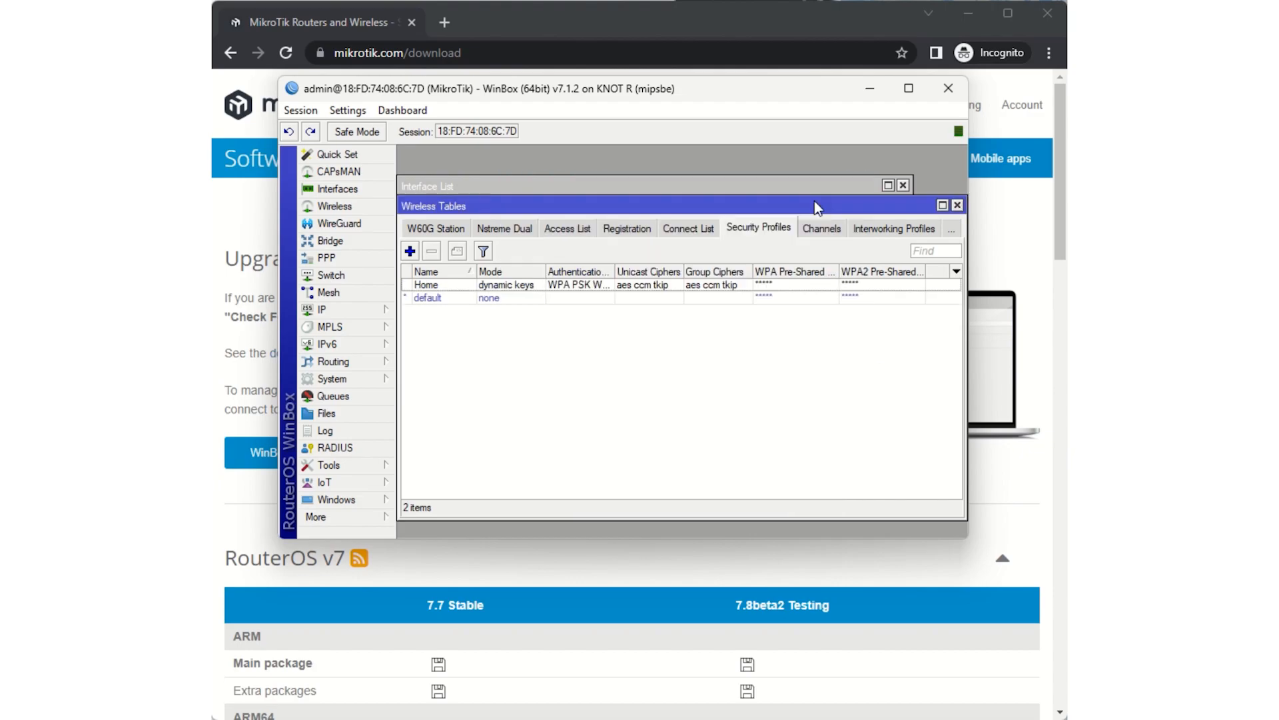
- Keep wlan1 in station mode, assign it the Home security profile in its advanced wireless settings, and enable the interface
{"action": "left_click", "coordinate": [348, 193]}
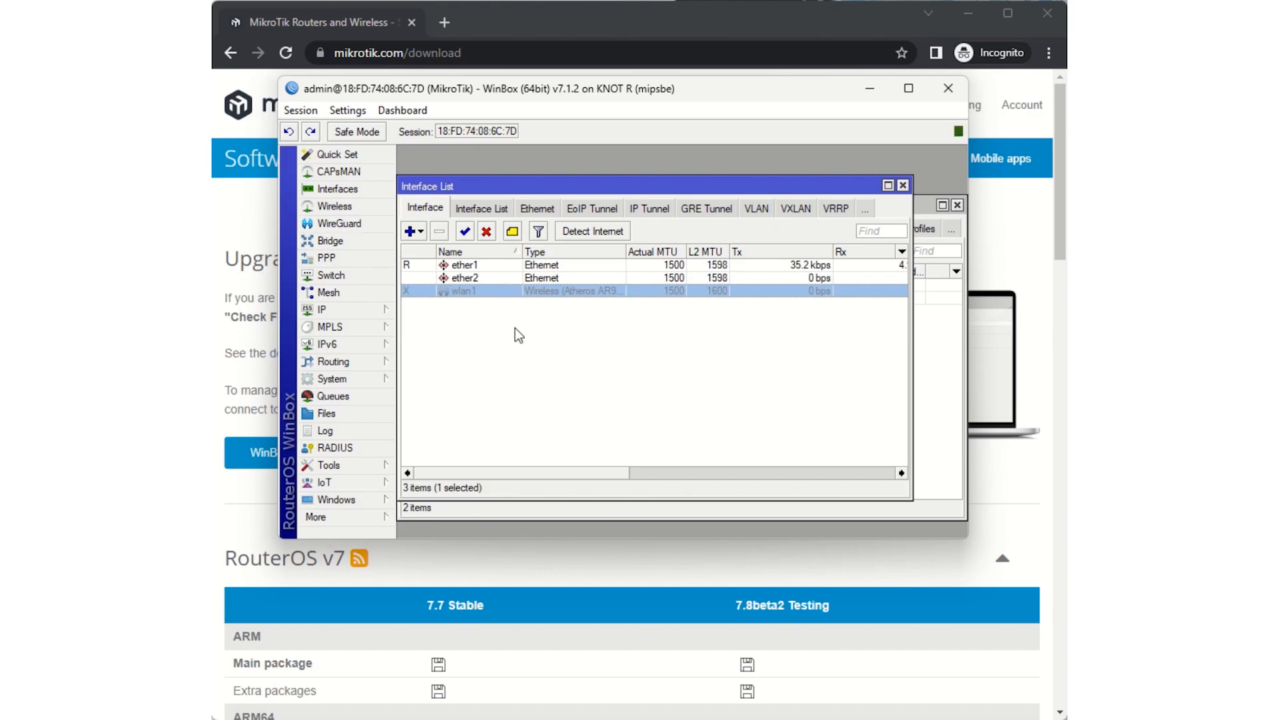
{"action": "double_click", "coordinate": [489, 290]}
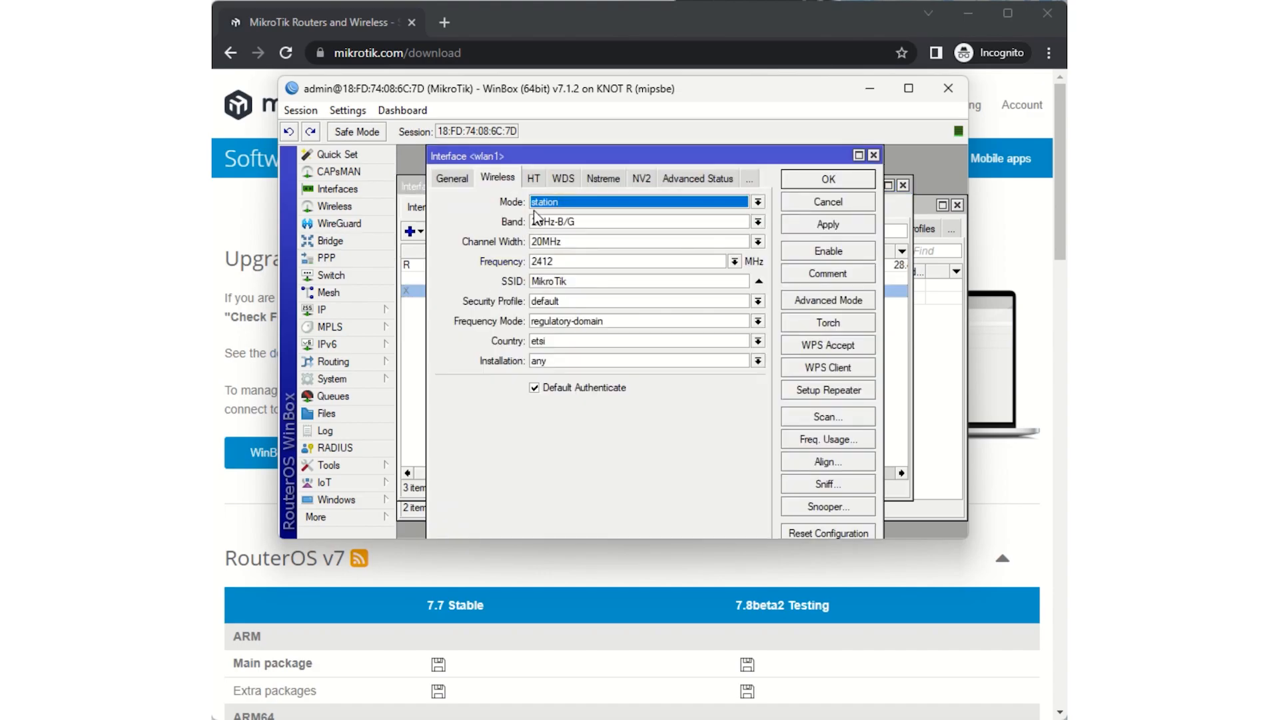
{"action": "left_click", "coordinate": [764, 206]}
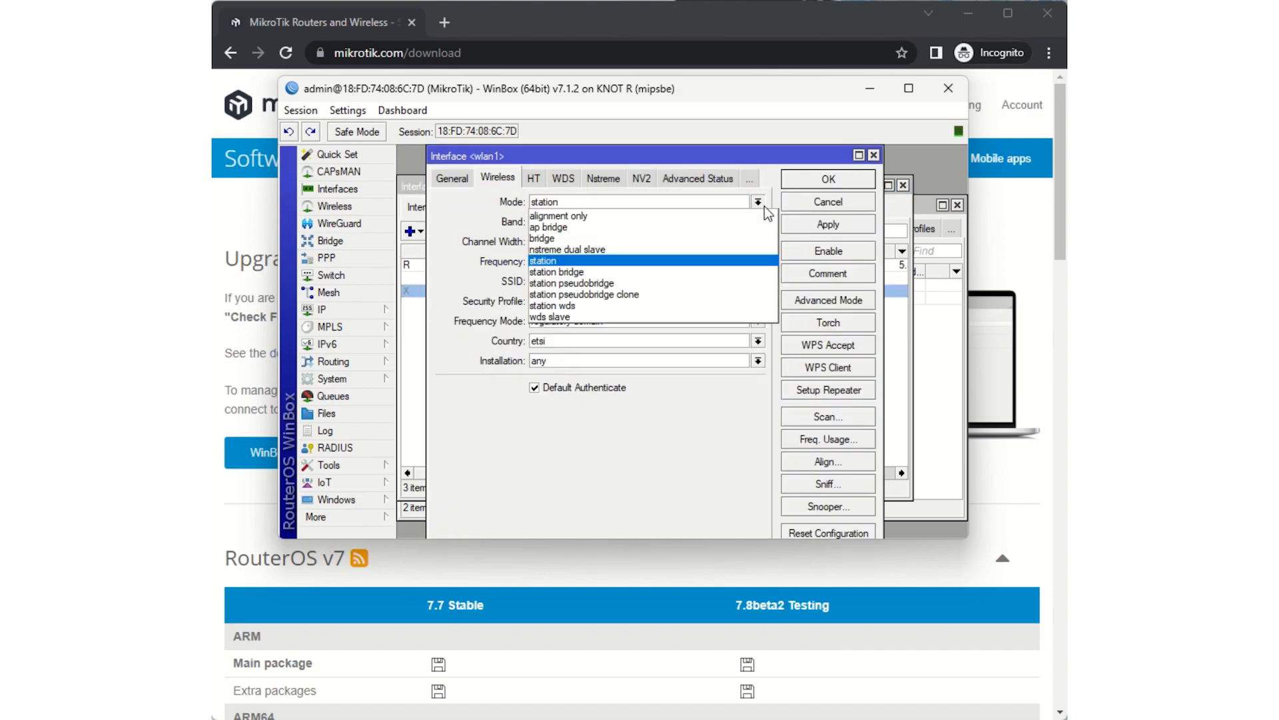
{"action": "left_click", "coordinate": [725, 255]}
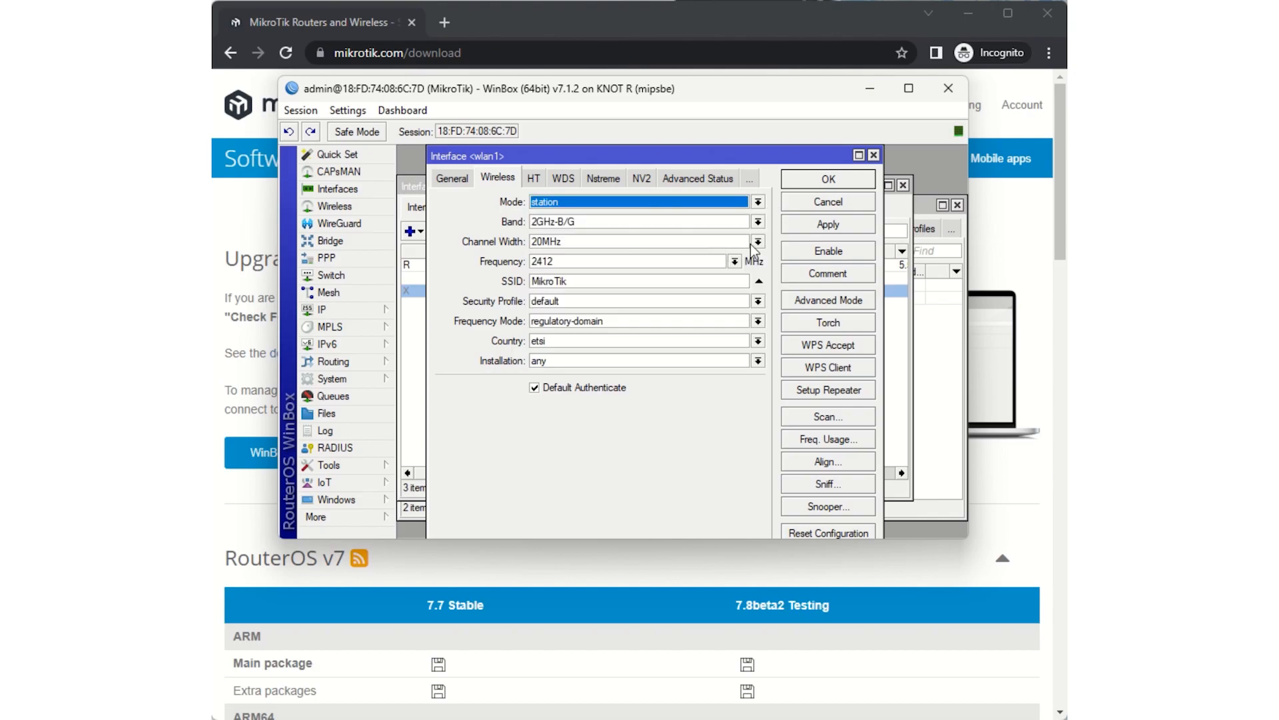
{"action": "left_click", "coordinate": [821, 303]}
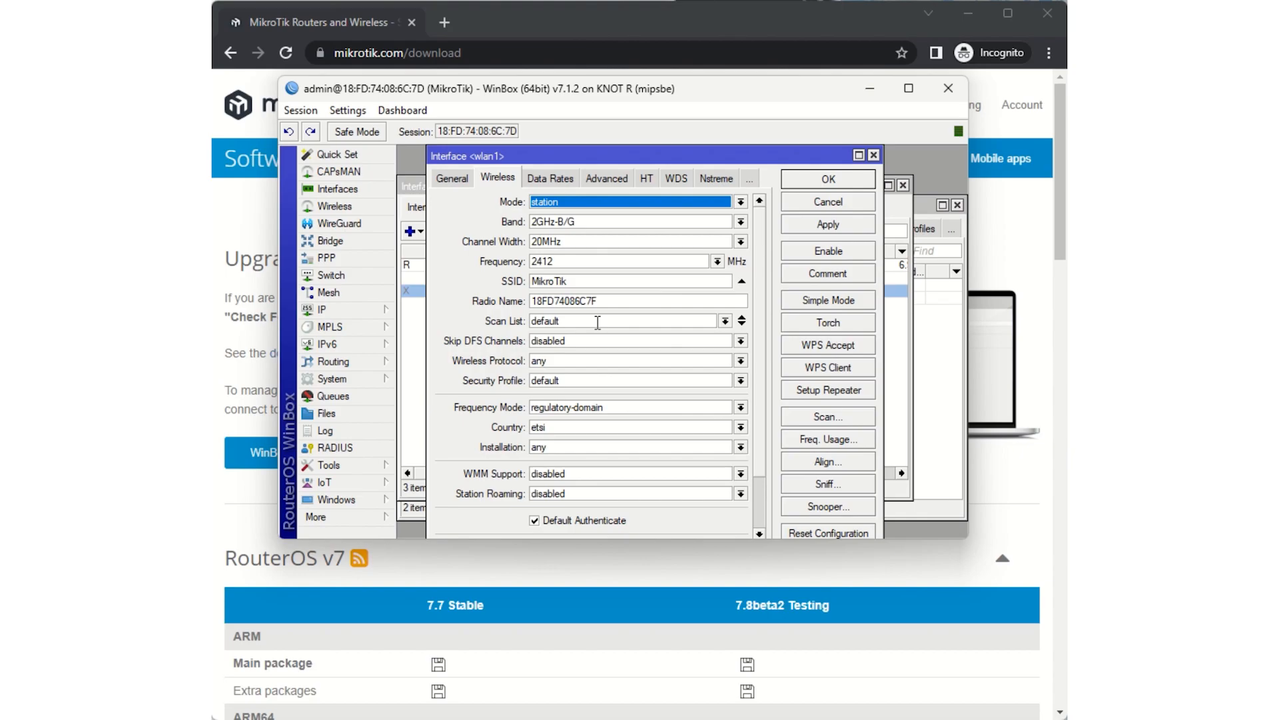
{"action": "left_click", "coordinate": [604, 382]}
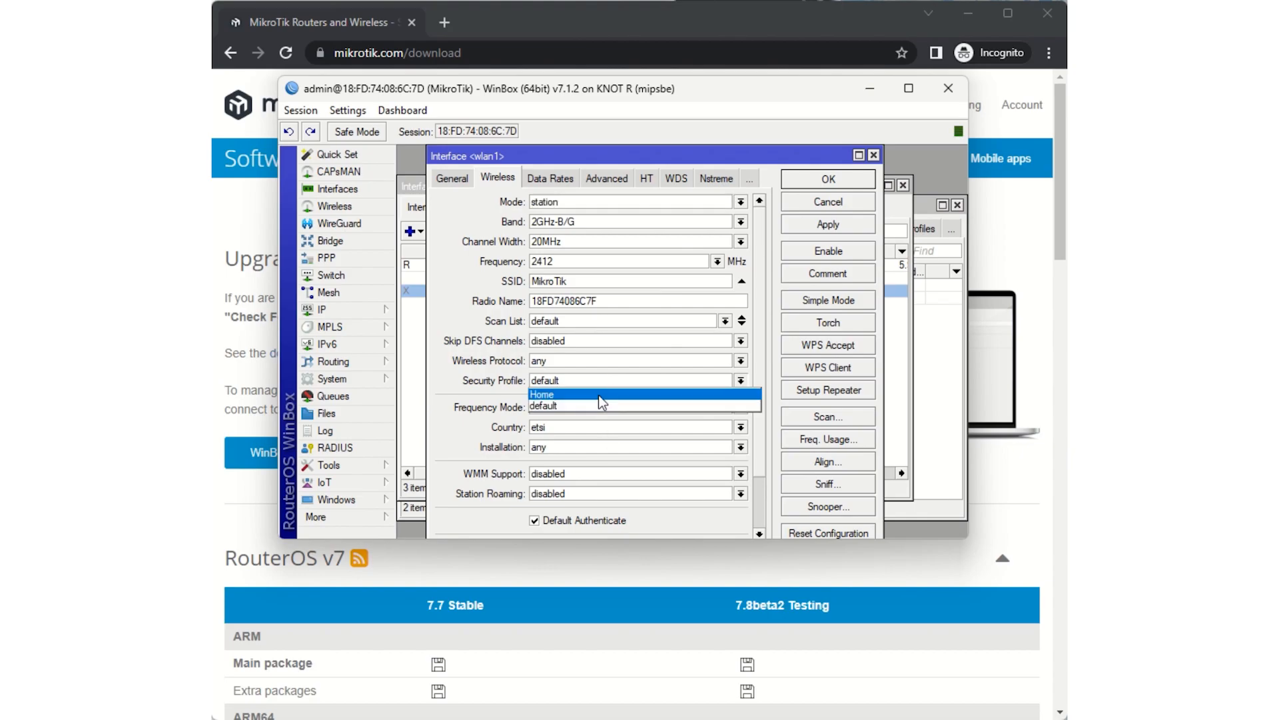
{"action": "left_click", "coordinate": [595, 394]}
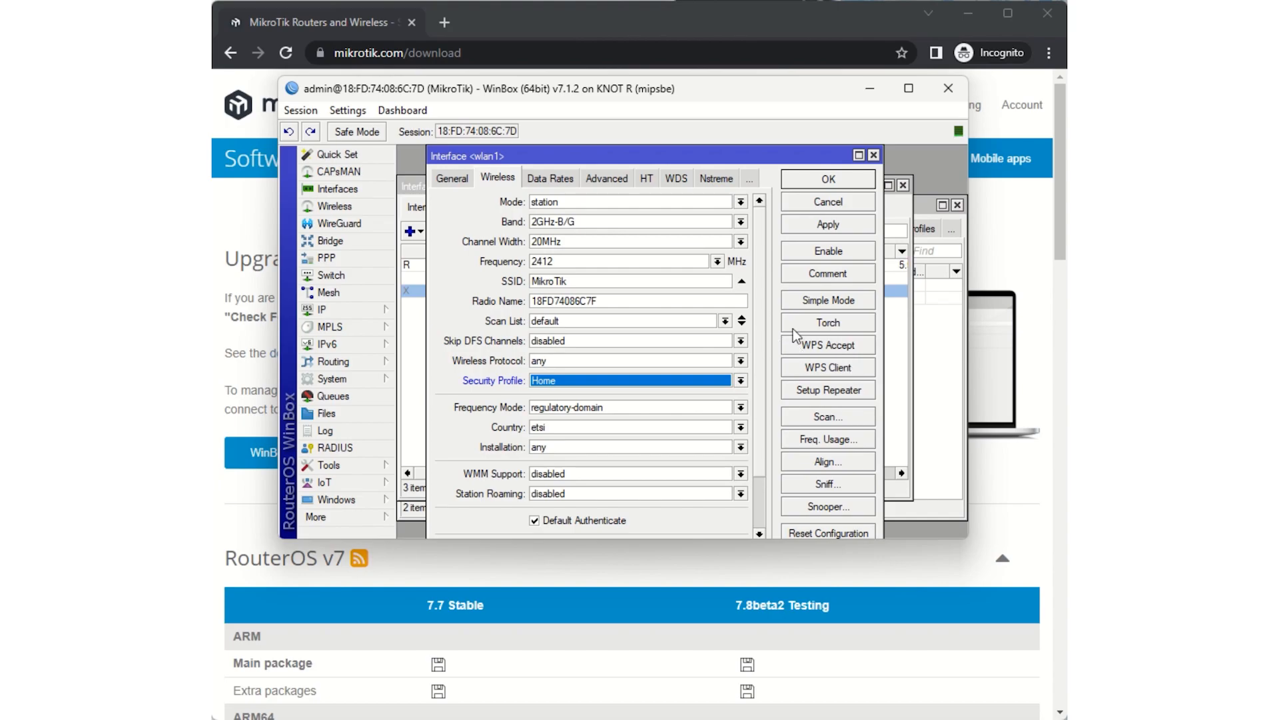
{"action": "left_click", "coordinate": [825, 226]}
{"action": "left_click", "coordinate": [828, 251]}
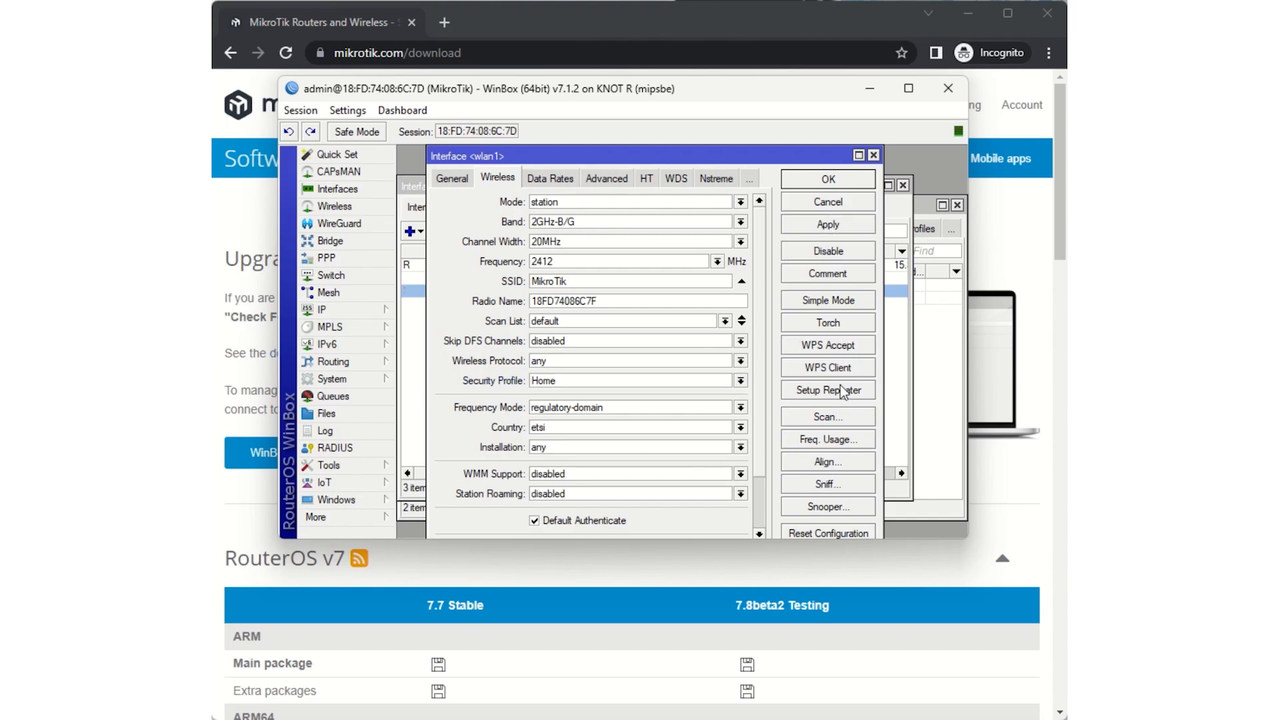
- Scan for wireless networks on wlan1 and connect to the access point with SSID Gibbling
{"action": "left_click", "coordinate": [834, 417]}
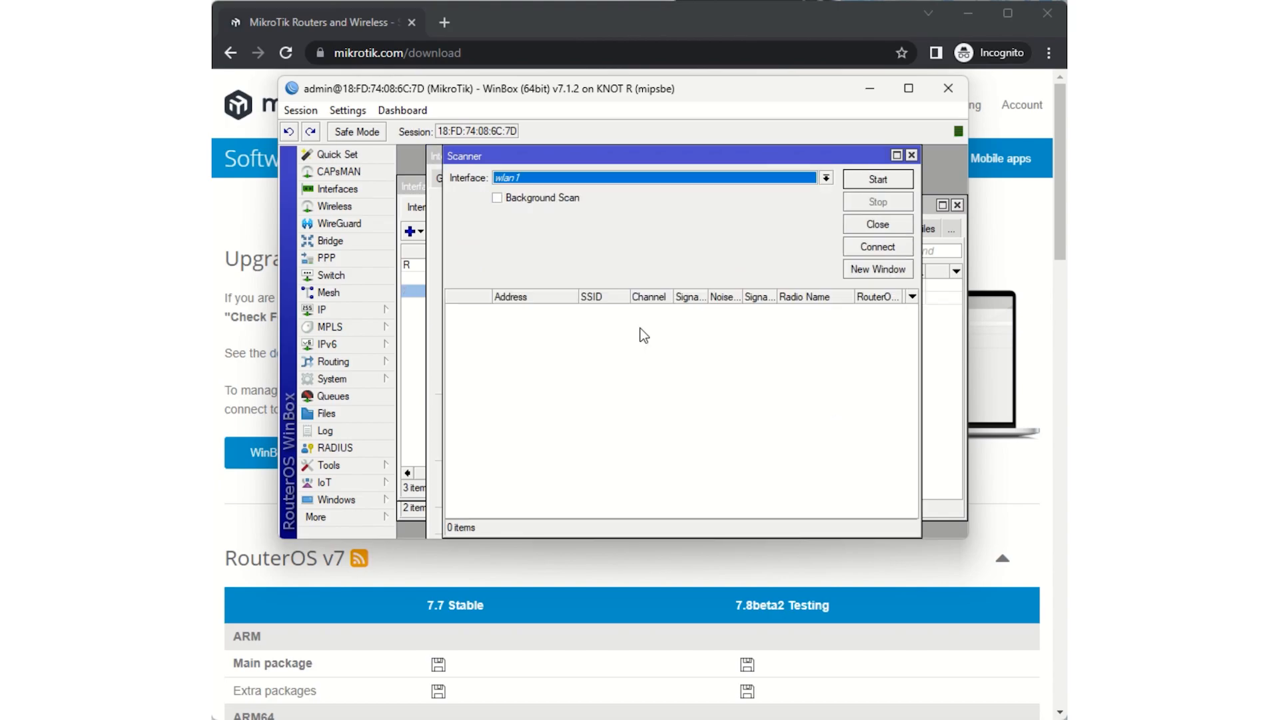
{"action": "left_click", "coordinate": [878, 180]}
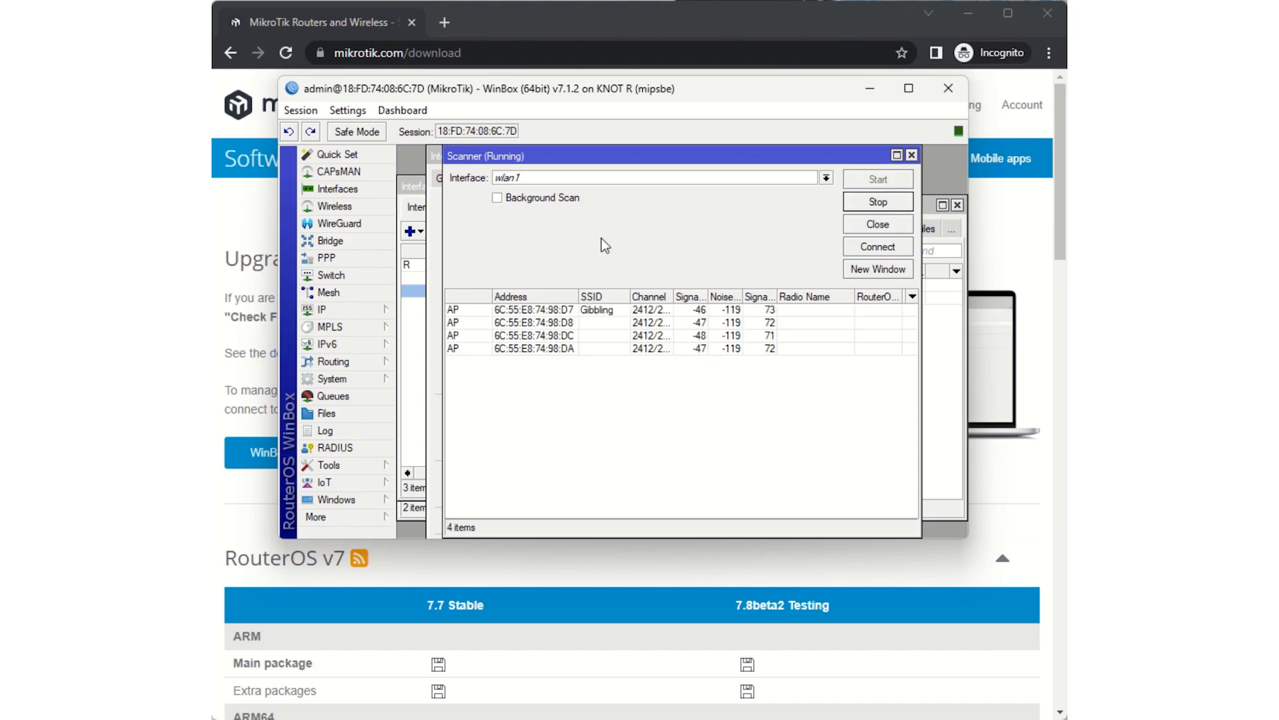
{"action": "left_click", "coordinate": [603, 310]}
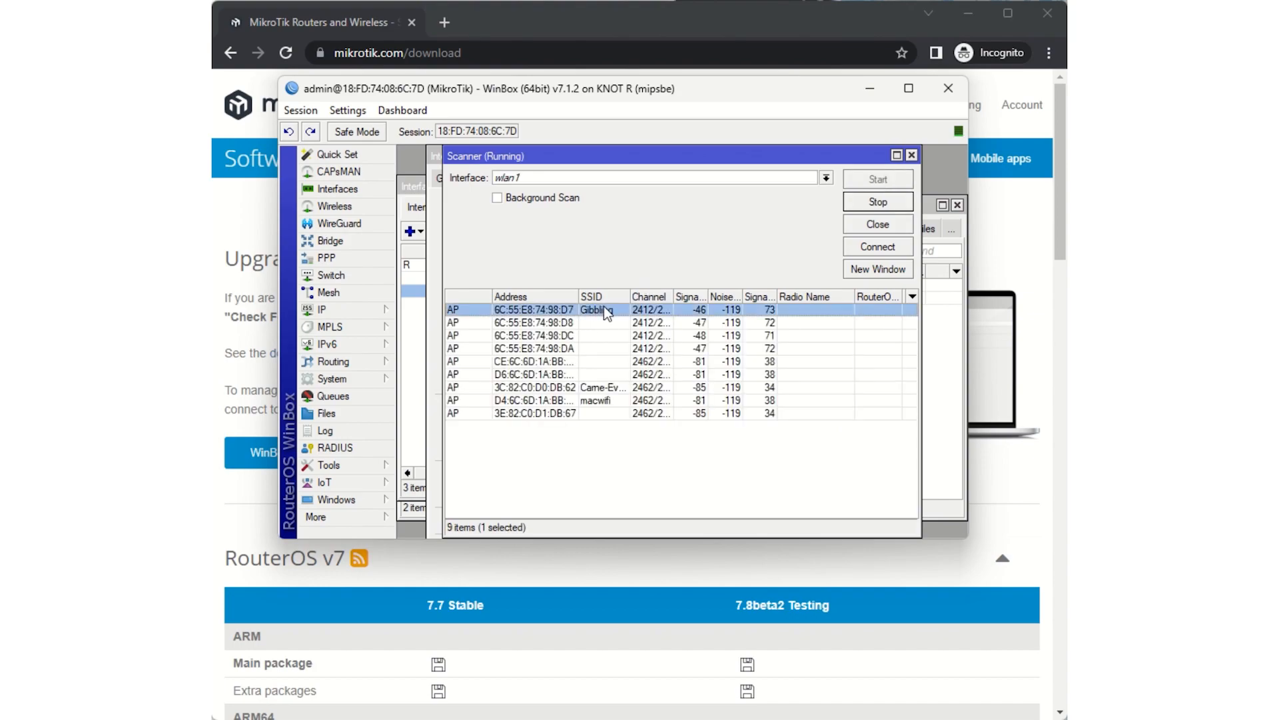
{"action": "double_click", "coordinate": [666, 310]}
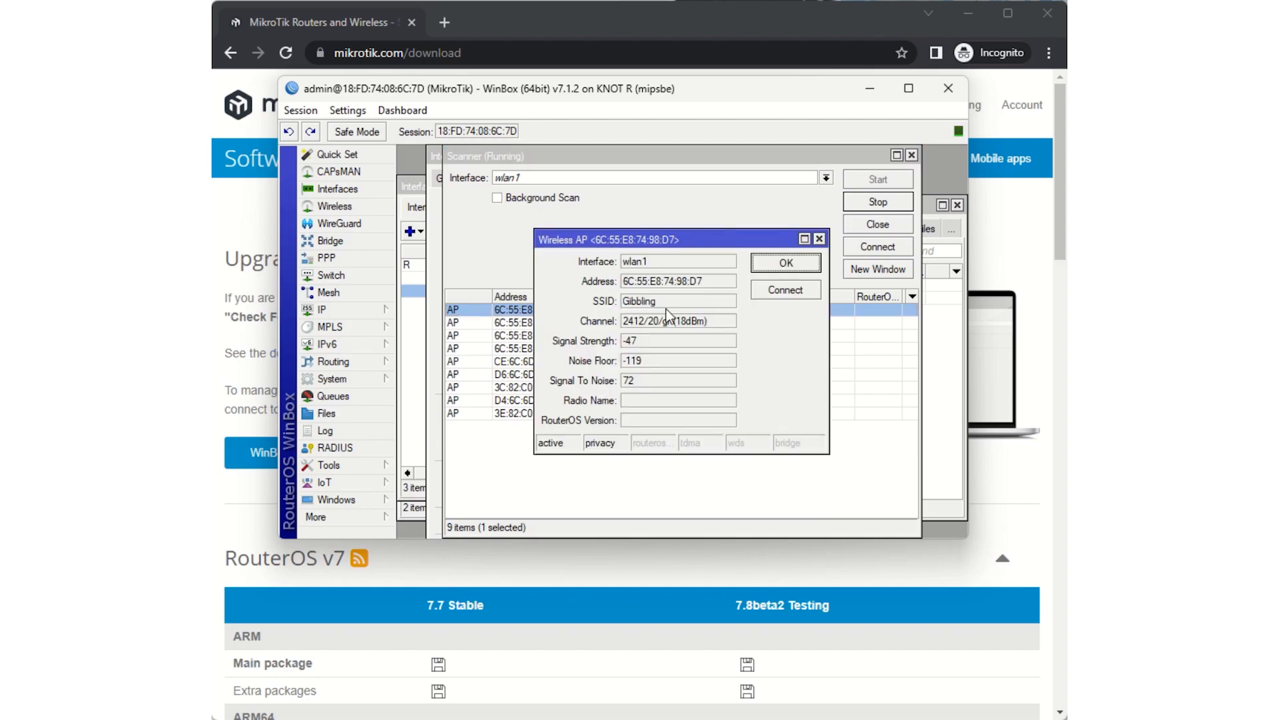
{"action": "left_click", "coordinate": [778, 291]}
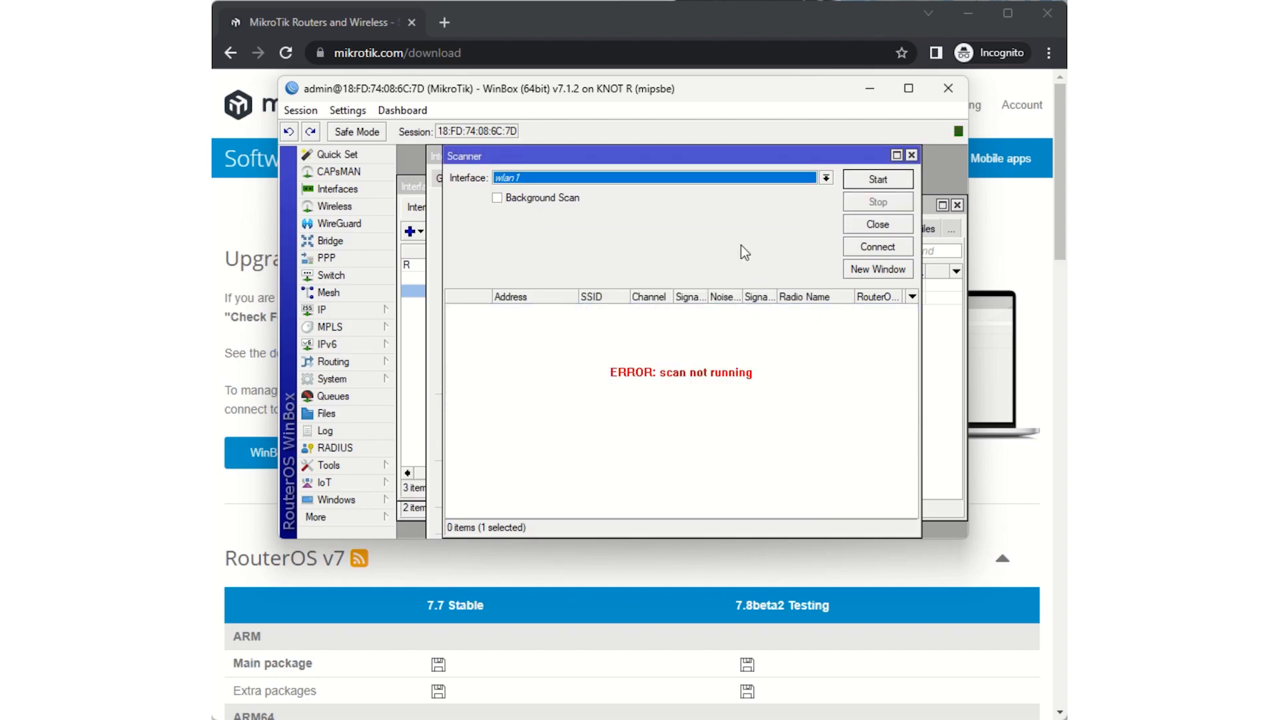
{"action": "left_click", "coordinate": [845, 244]}
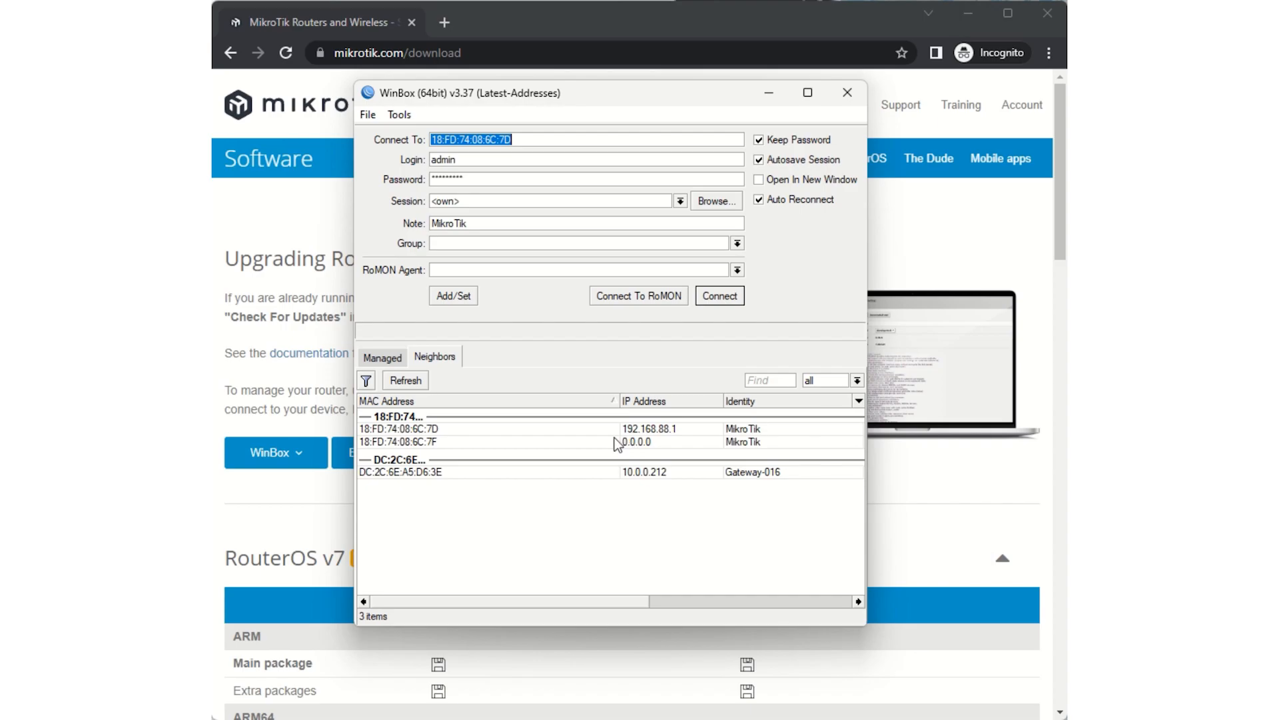
- Log in to the MikroTik router through its neighbor entry with IP 0.0.0.0, and add a bridge interface with default settings
{"action": "left_click", "coordinate": [417, 441]}
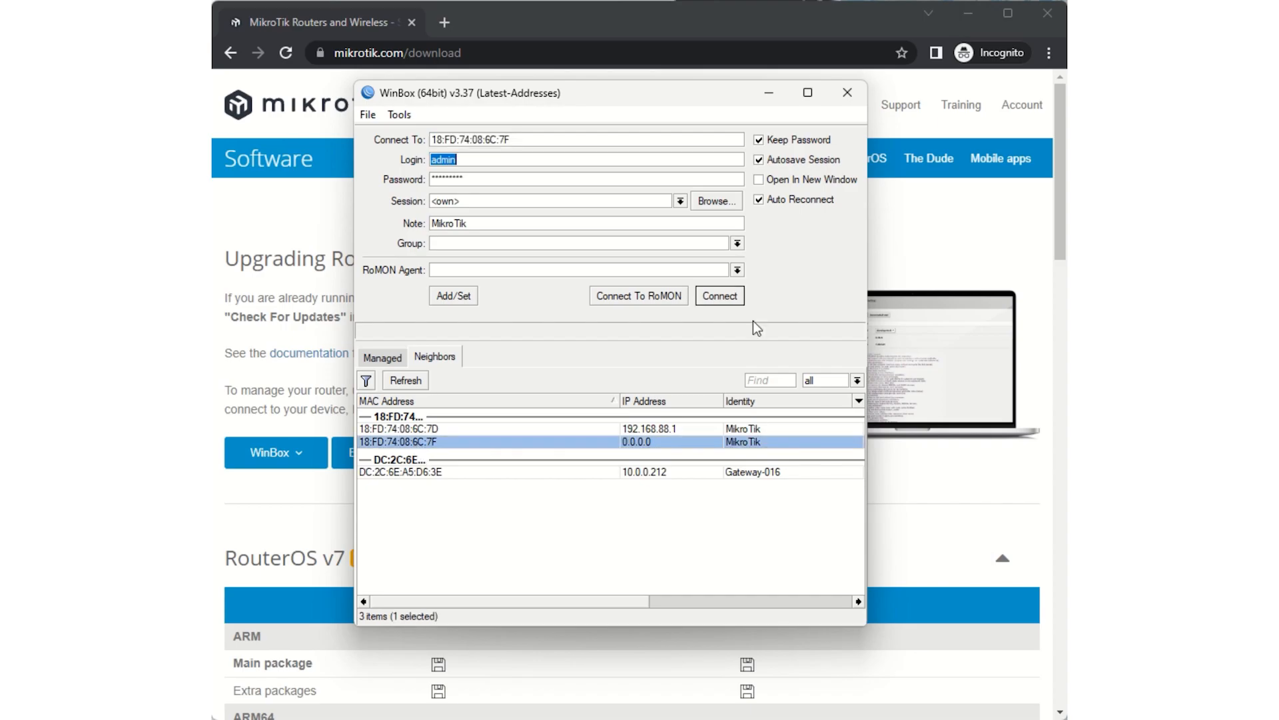
{"action": "left_click", "coordinate": [729, 296]}
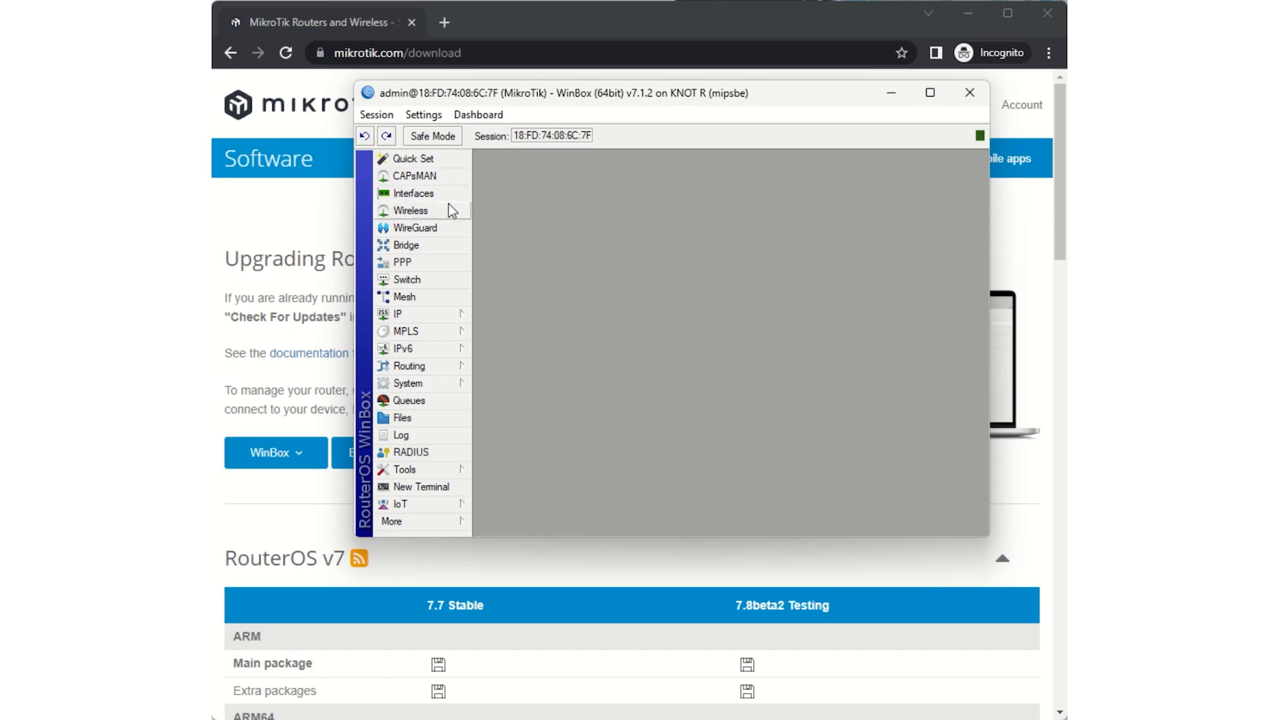
{"action": "left_click", "coordinate": [407, 245]}
{"action": "left_click", "coordinate": [486, 235]}
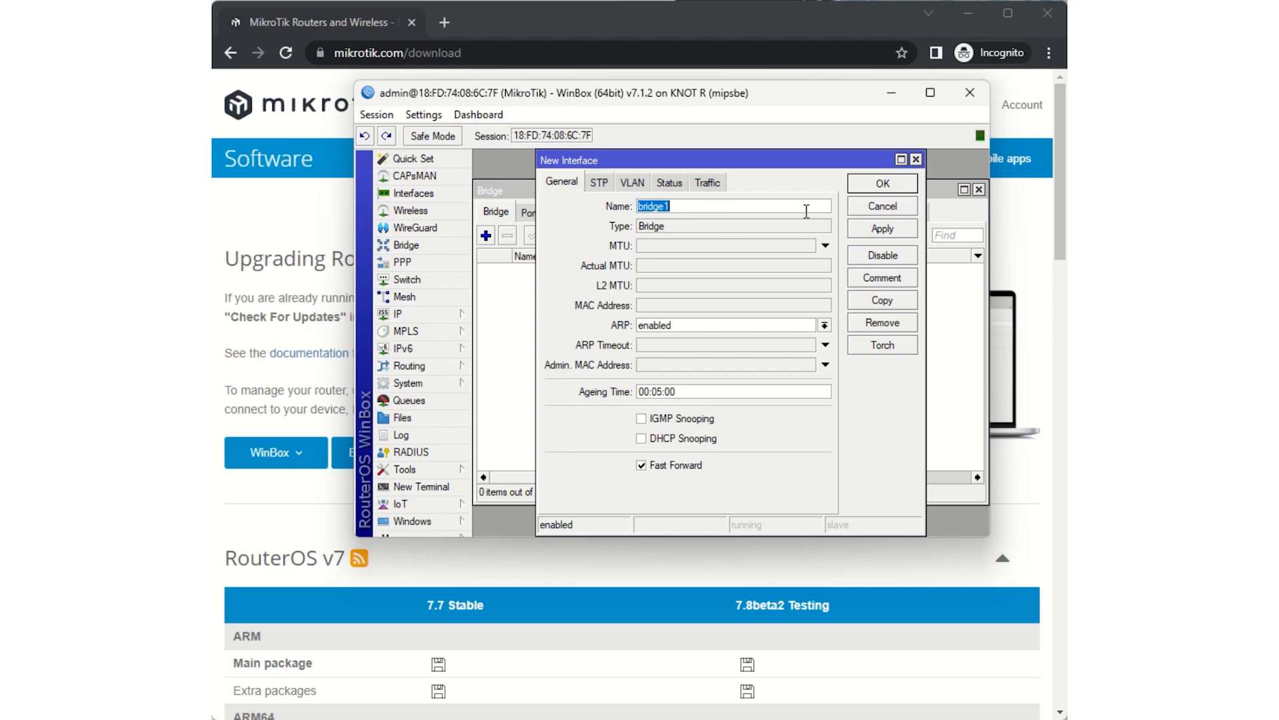
{"action": "left_click", "coordinate": [879, 184]}
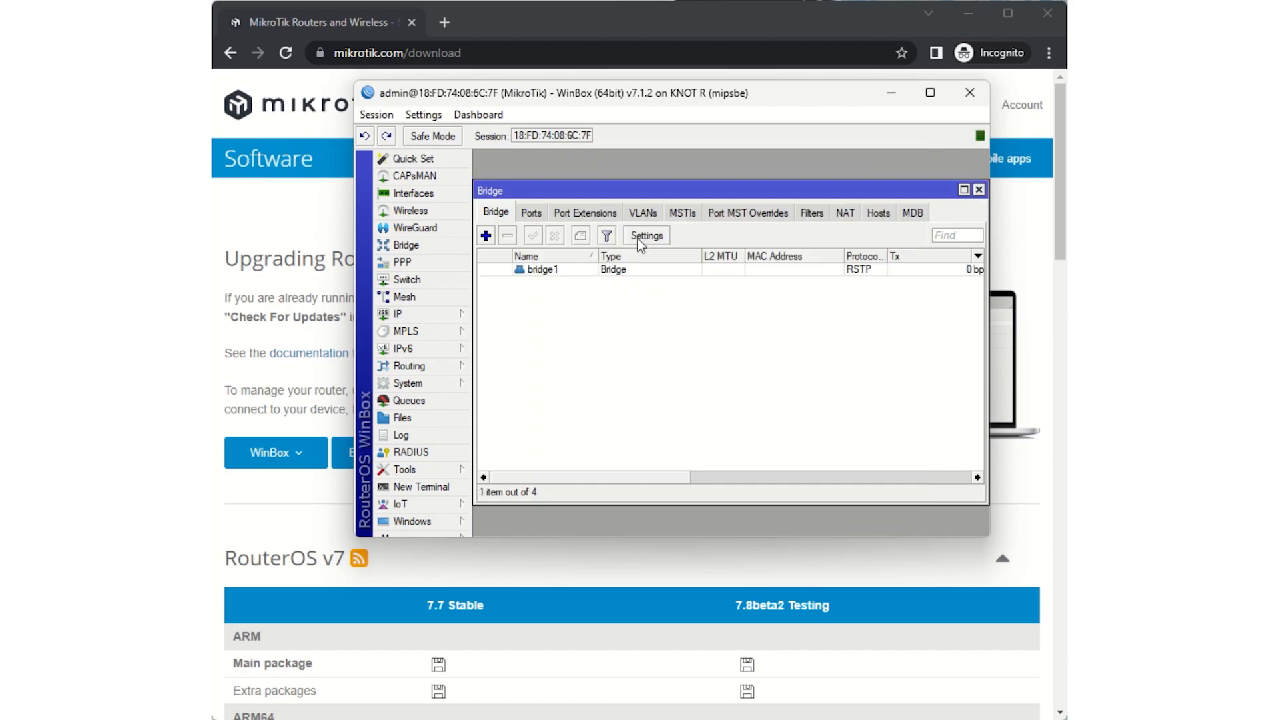
- Add a bridge port assigned to bridge1 and set its interface to ether1
{"action": "left_click", "coordinate": [524, 211]}
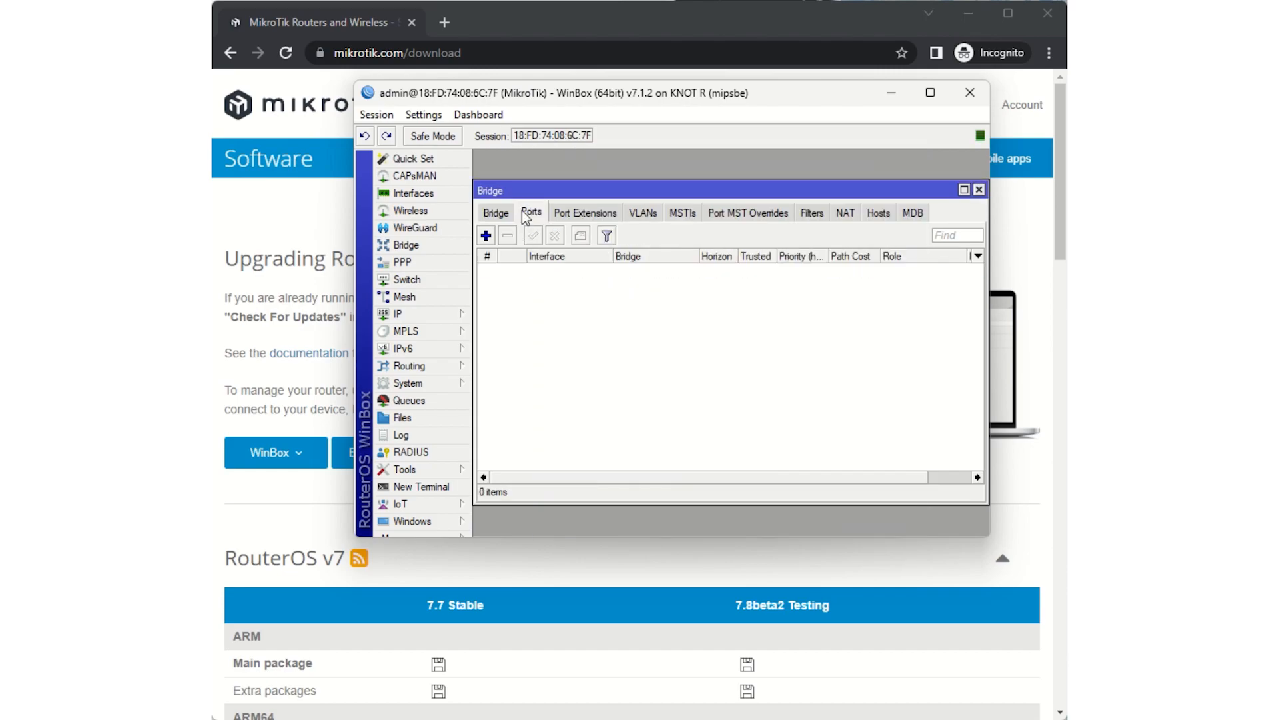
{"action": "left_click", "coordinate": [489, 237]}
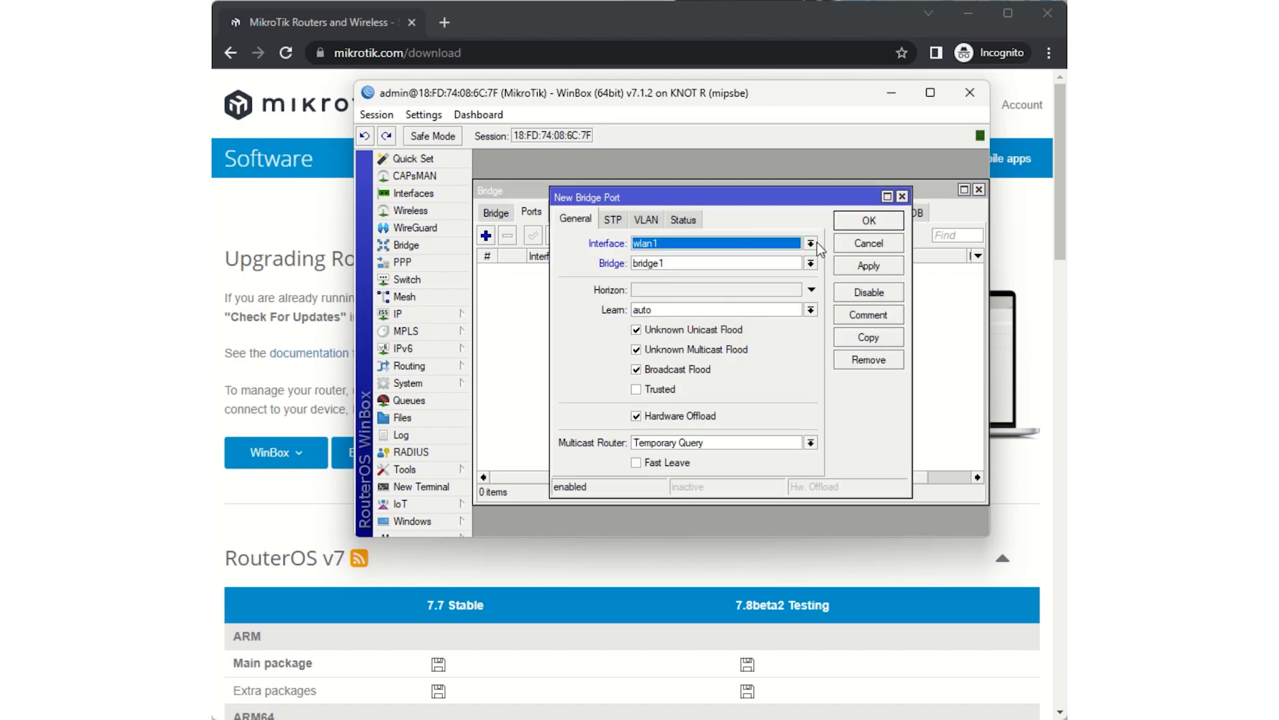
{"action": "left_click", "coordinate": [869, 265]}
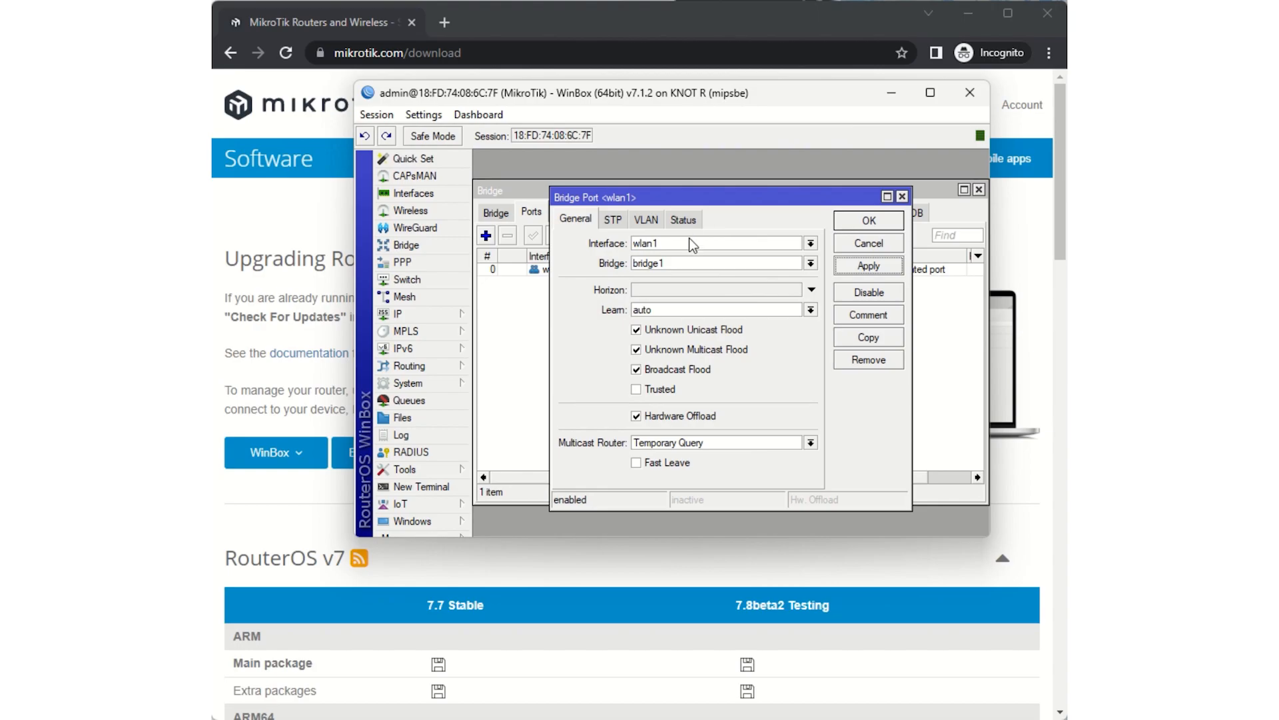
{"action": "left_click", "coordinate": [662, 244]}
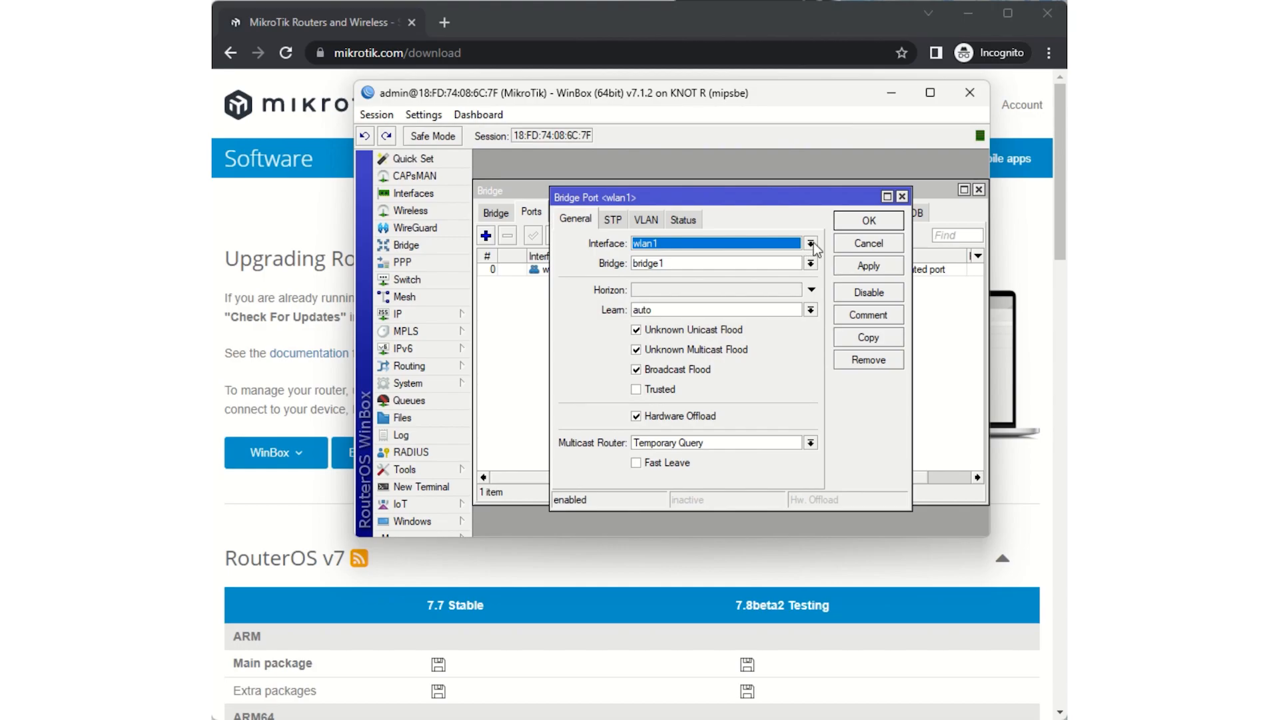
{"action": "left_click", "coordinate": [812, 242]}
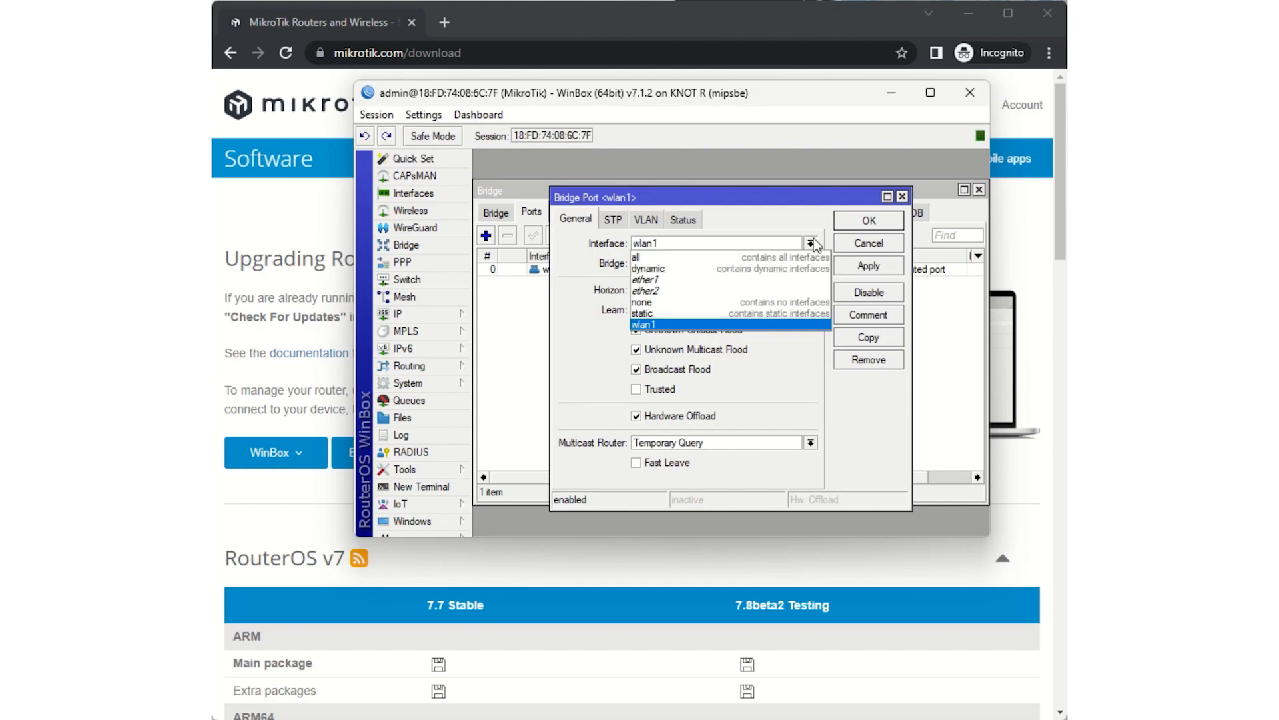
{"action": "left_click", "coordinate": [763, 280]}
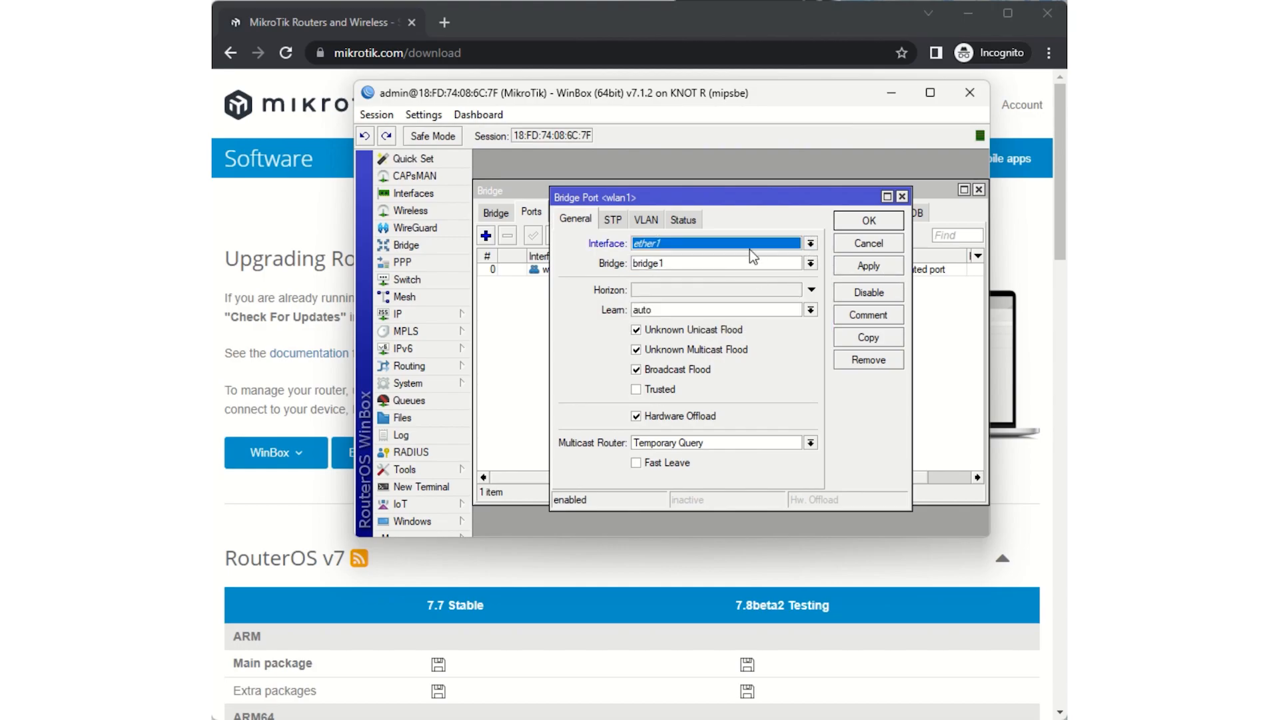
{"action": "left_click", "coordinate": [869, 222]}
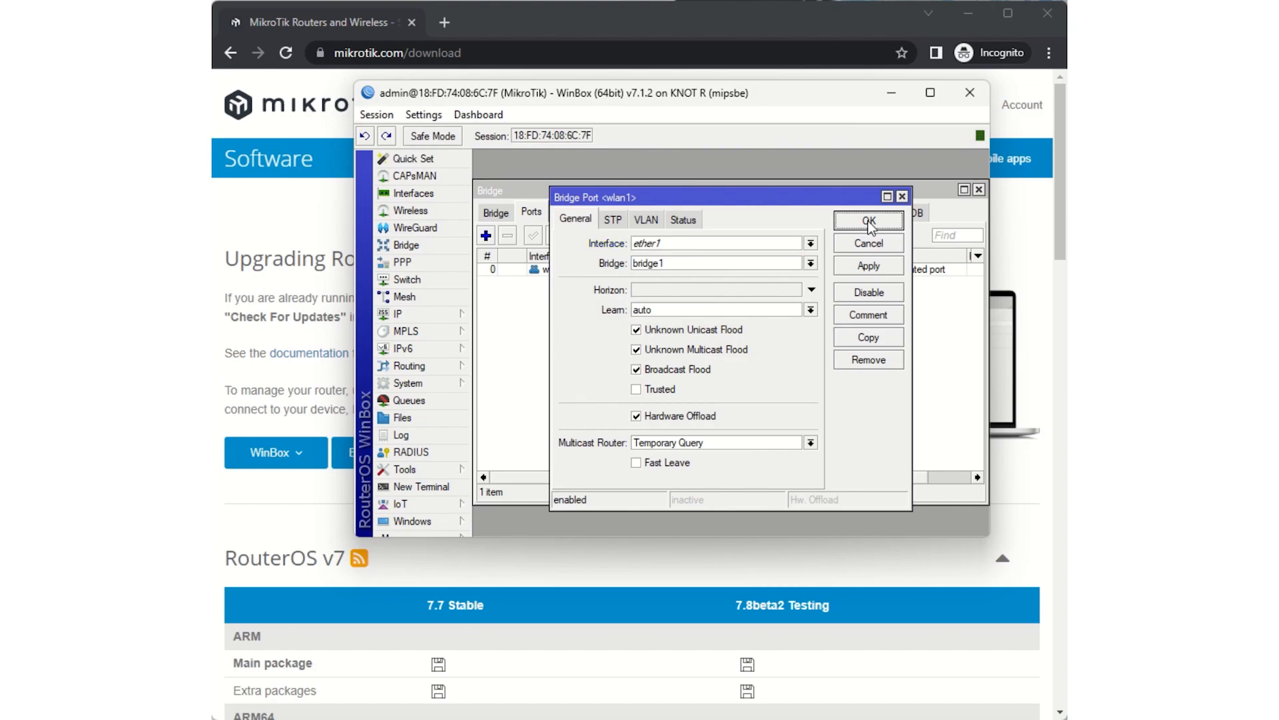
- Add a second bridge port that attaches the wlan1 interface to bridge1
{"action": "left_click", "coordinate": [486, 235]}
{"action": "left_click", "coordinate": [721, 246]}
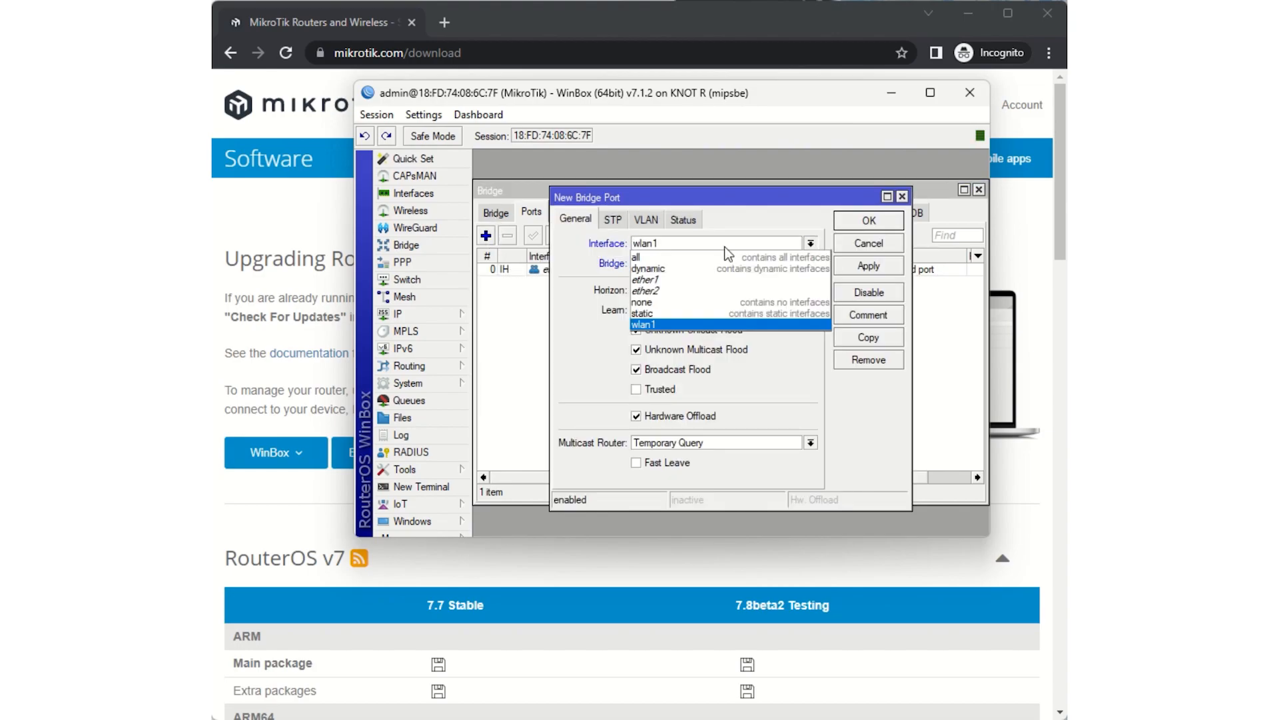
{"action": "left_click", "coordinate": [726, 247]}
{"action": "left_click", "coordinate": [874, 265]}
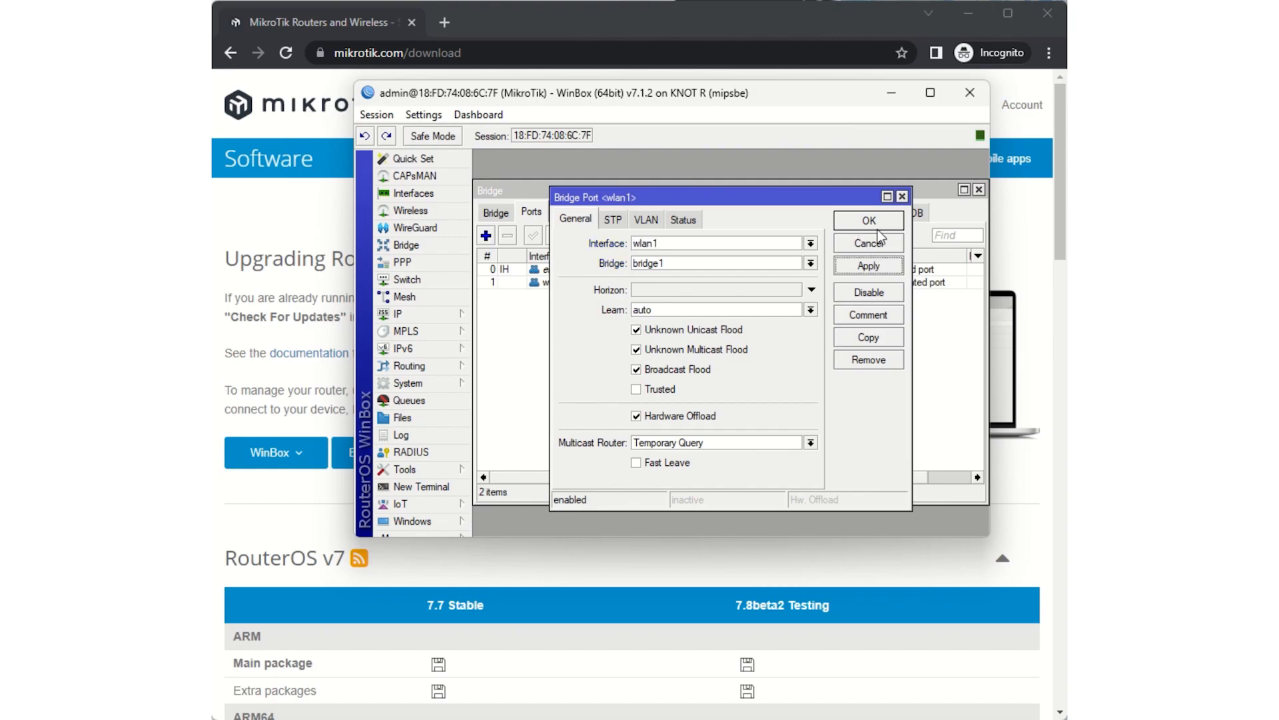
{"action": "left_click", "coordinate": [877, 221]}
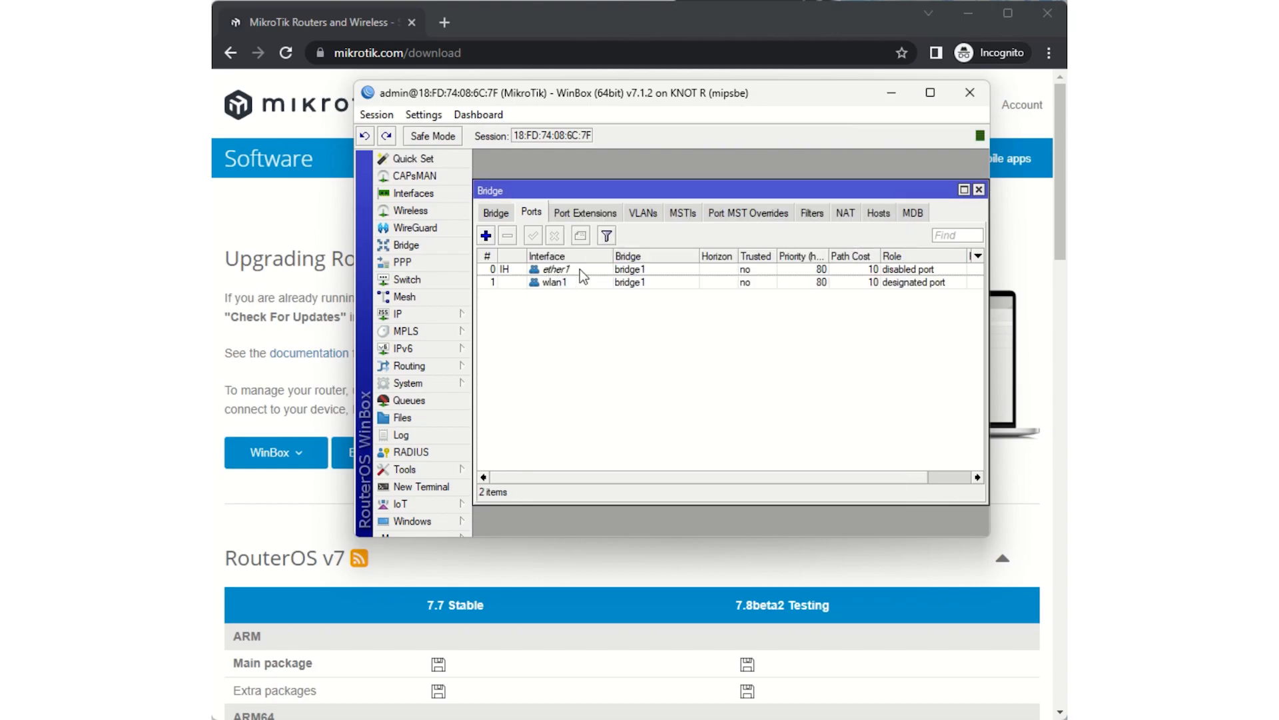
- Add a bridge NAT rule on the srcnat chain, keeping its other settings at their defaults
{"action": "left_click", "coordinate": [845, 214]}
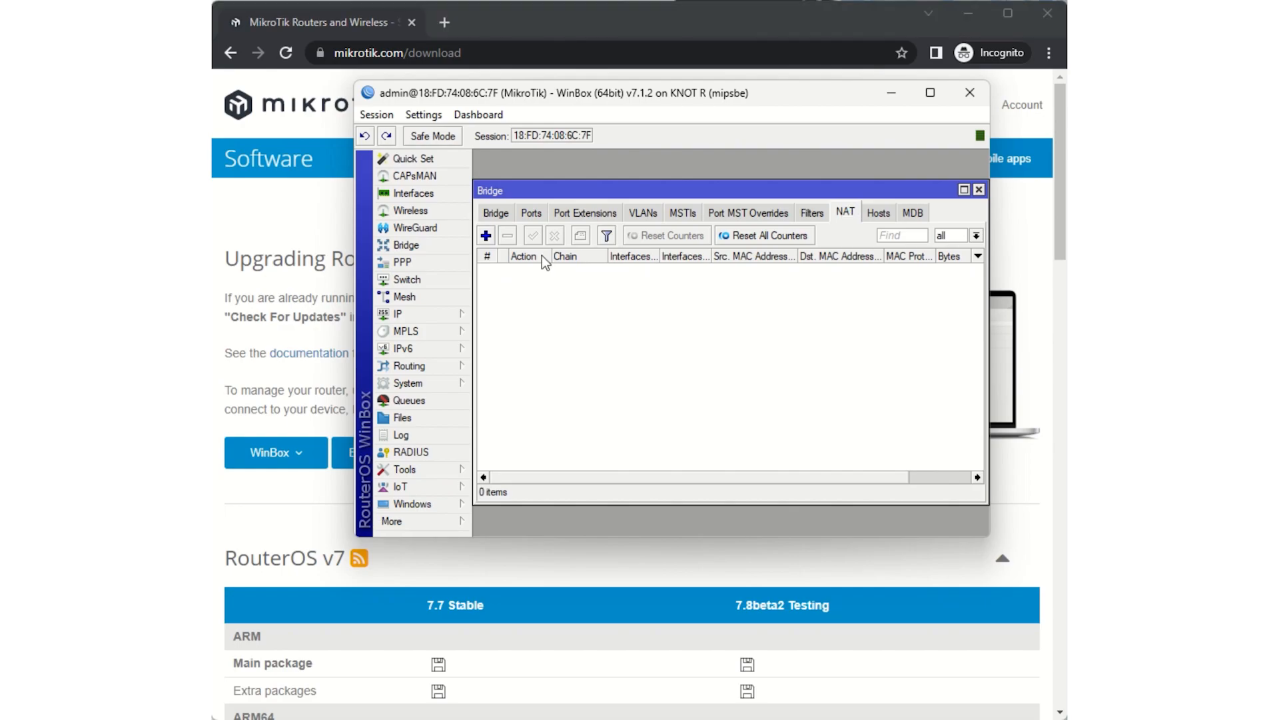
{"action": "left_click", "coordinate": [490, 236]}
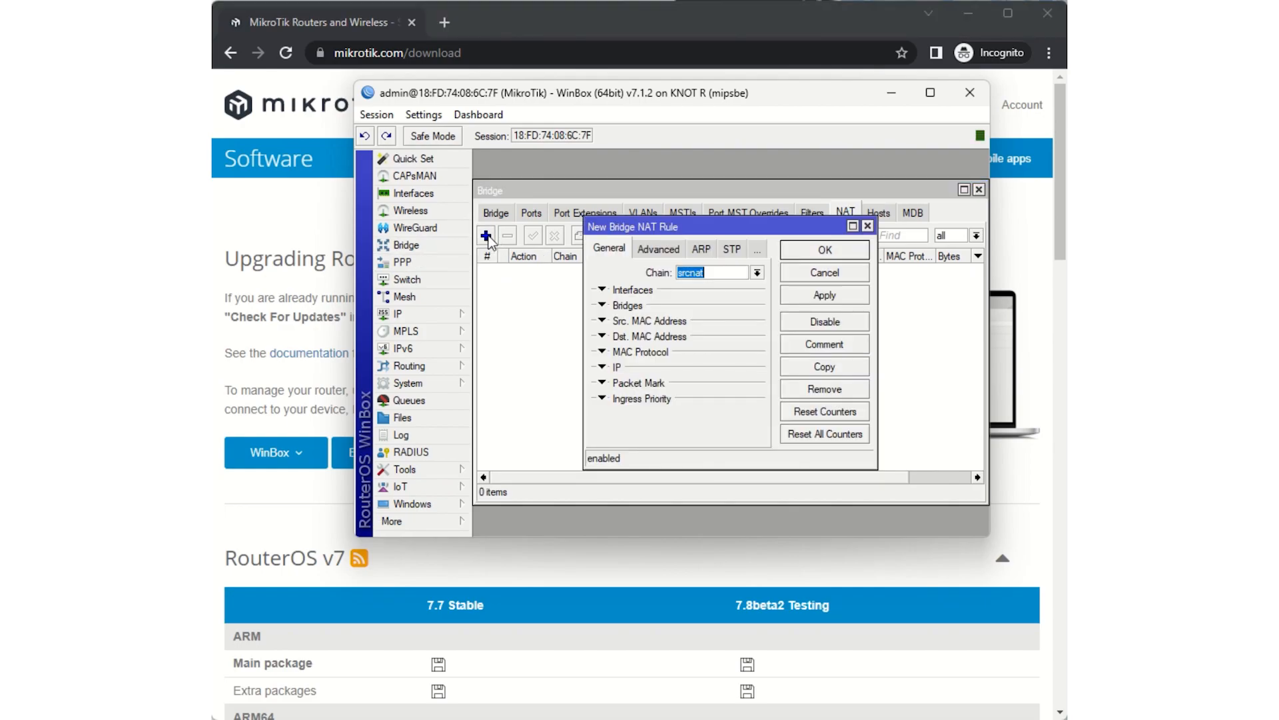
{"action": "left_click", "coordinate": [826, 297]}
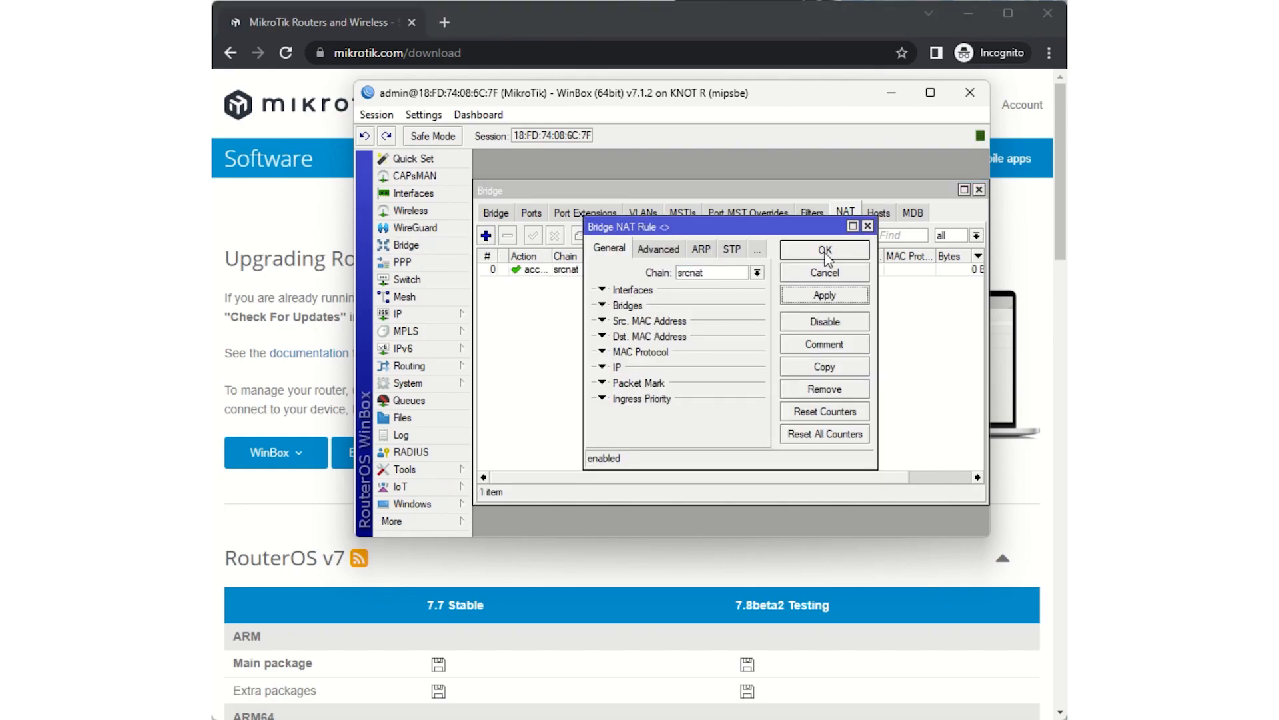
{"action": "left_click", "coordinate": [825, 252]}
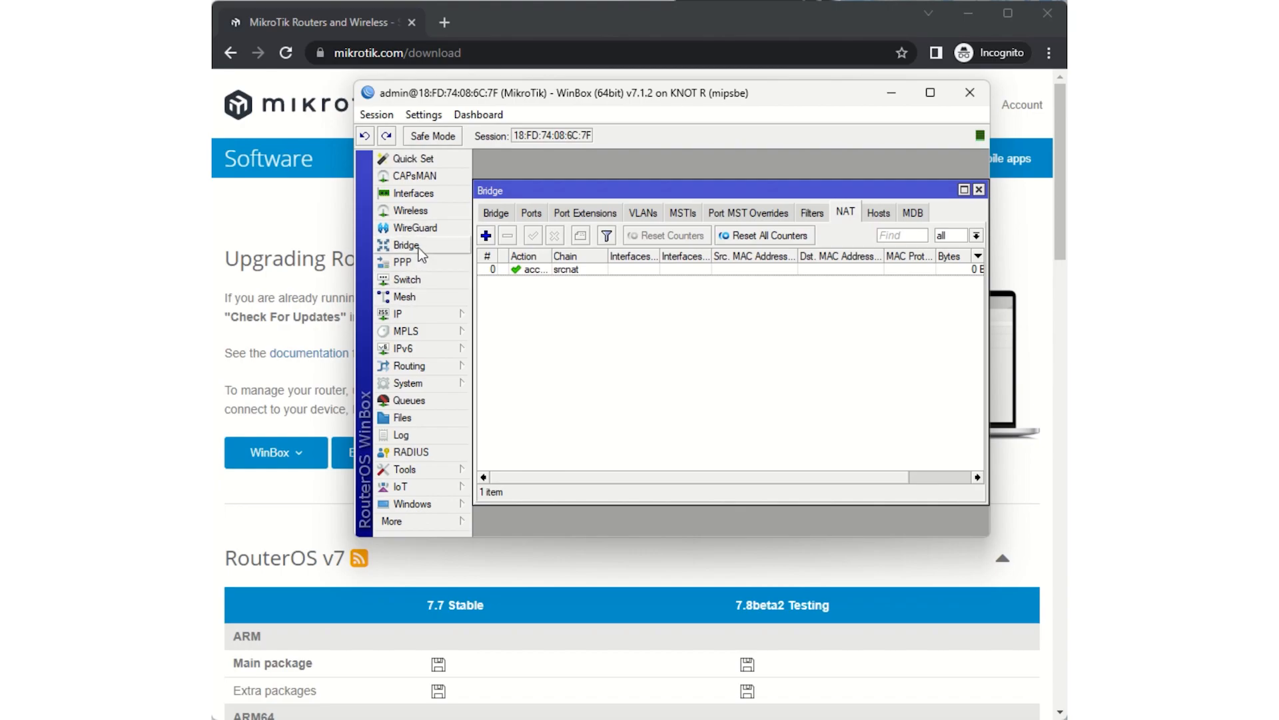
- Add a DHCP client on the bridge1 interface, keeping peer DNS, peer NTP and the default route enabled
{"action": "left_click", "coordinate": [430, 309]}
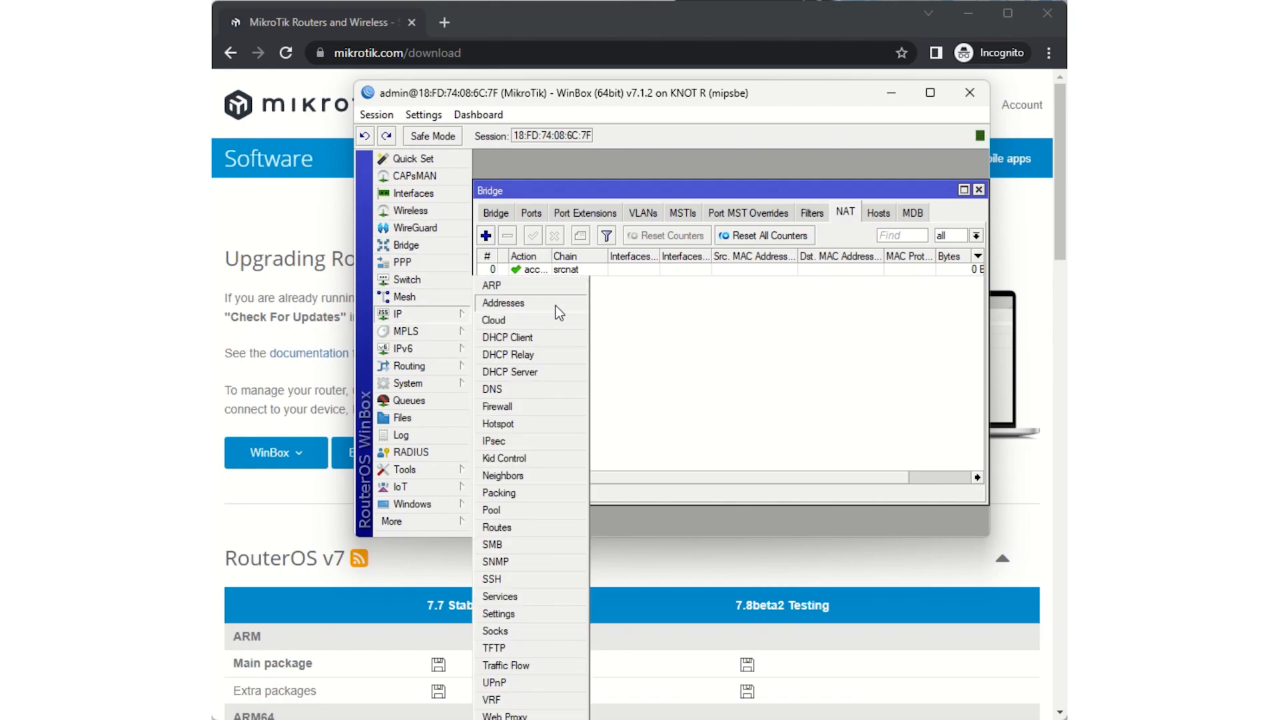
{"action": "left_click", "coordinate": [545, 342]}
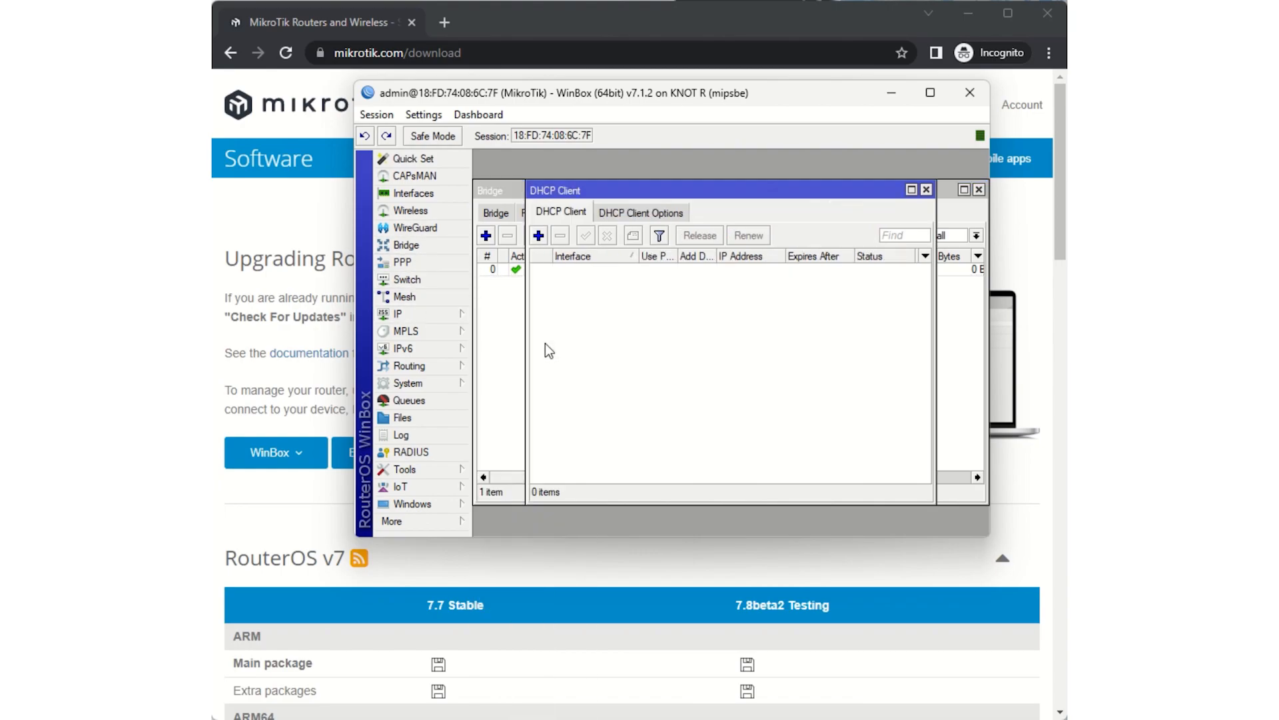
{"action": "left_click", "coordinate": [538, 236]}
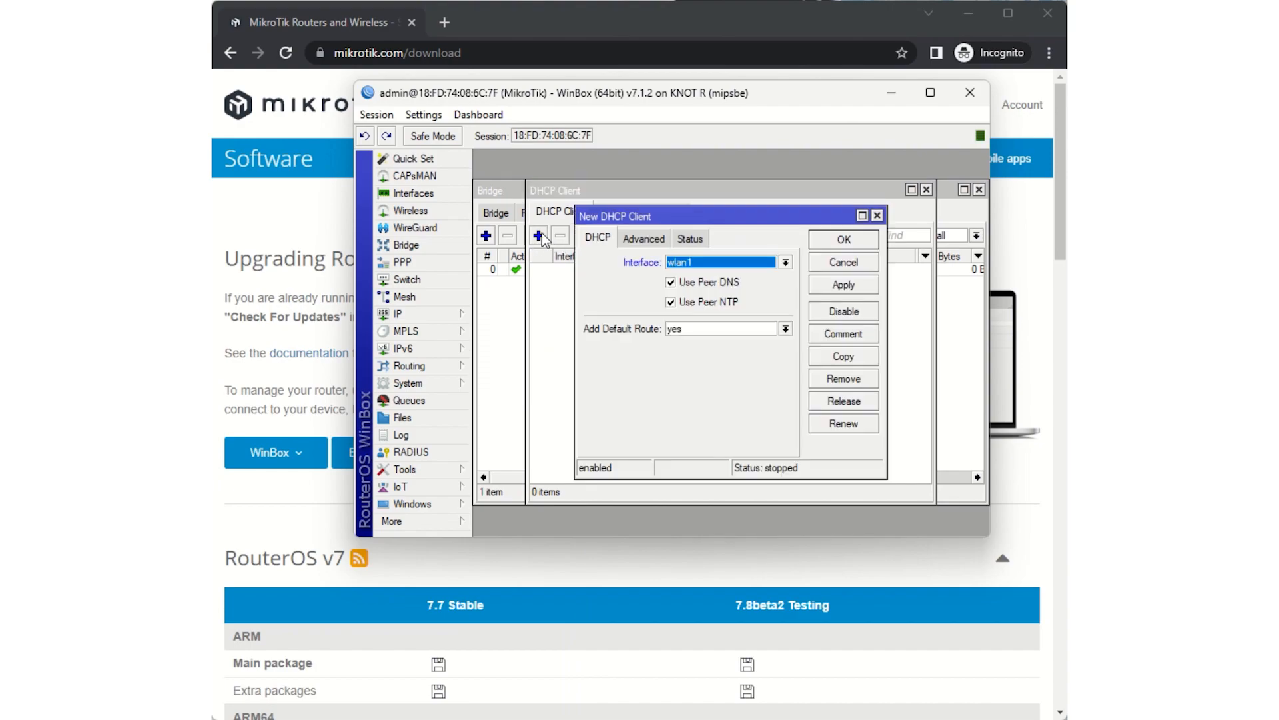
{"action": "left_click", "coordinate": [786, 262]}
{"action": "left_click", "coordinate": [767, 276]}
{"action": "left_click", "coordinate": [826, 285]}
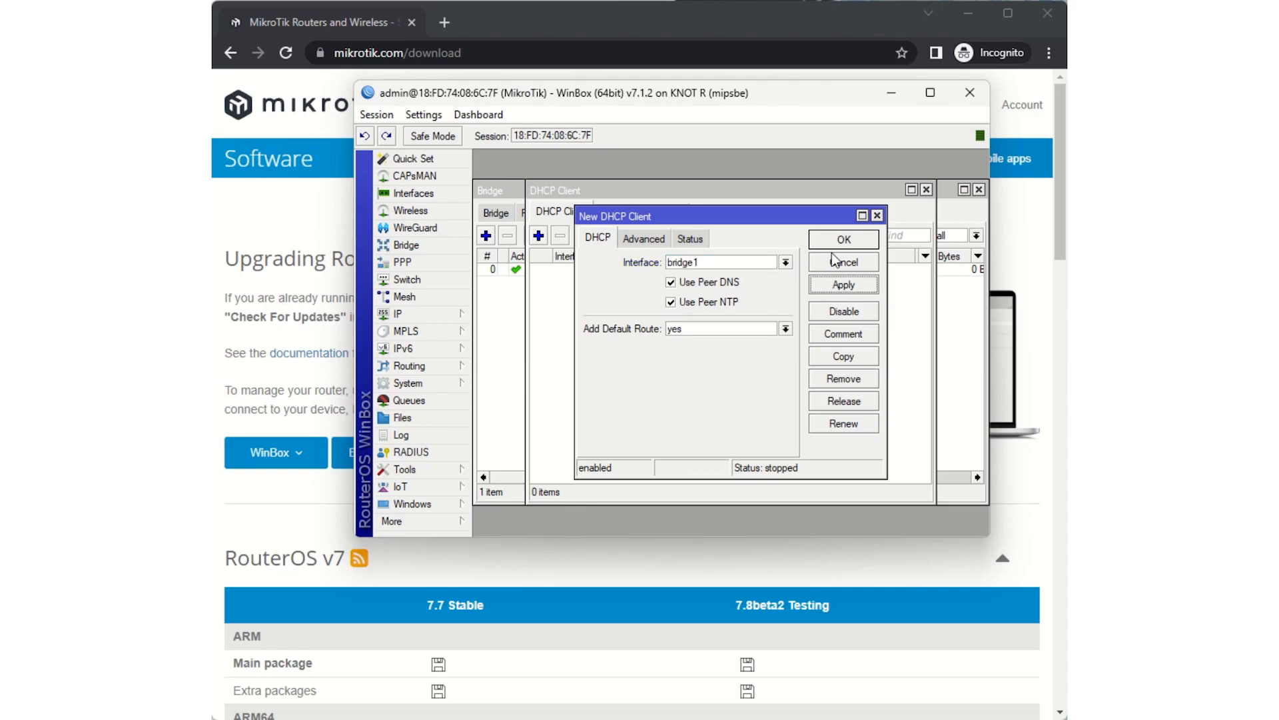
{"action": "left_click", "coordinate": [841, 236]}
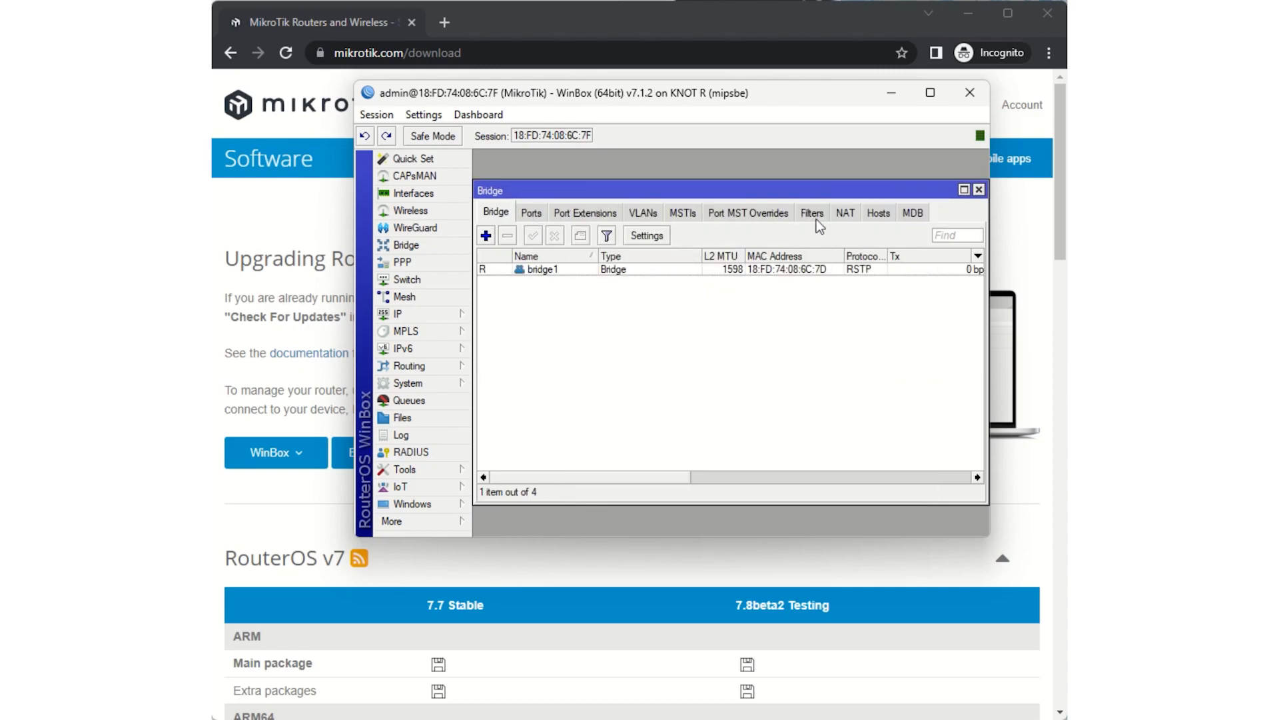
- Set the router's DNS servers to 8.8.8.8 and 1.1.1.1 and save the DNS settings
{"action": "left_click", "coordinate": [452, 312]}
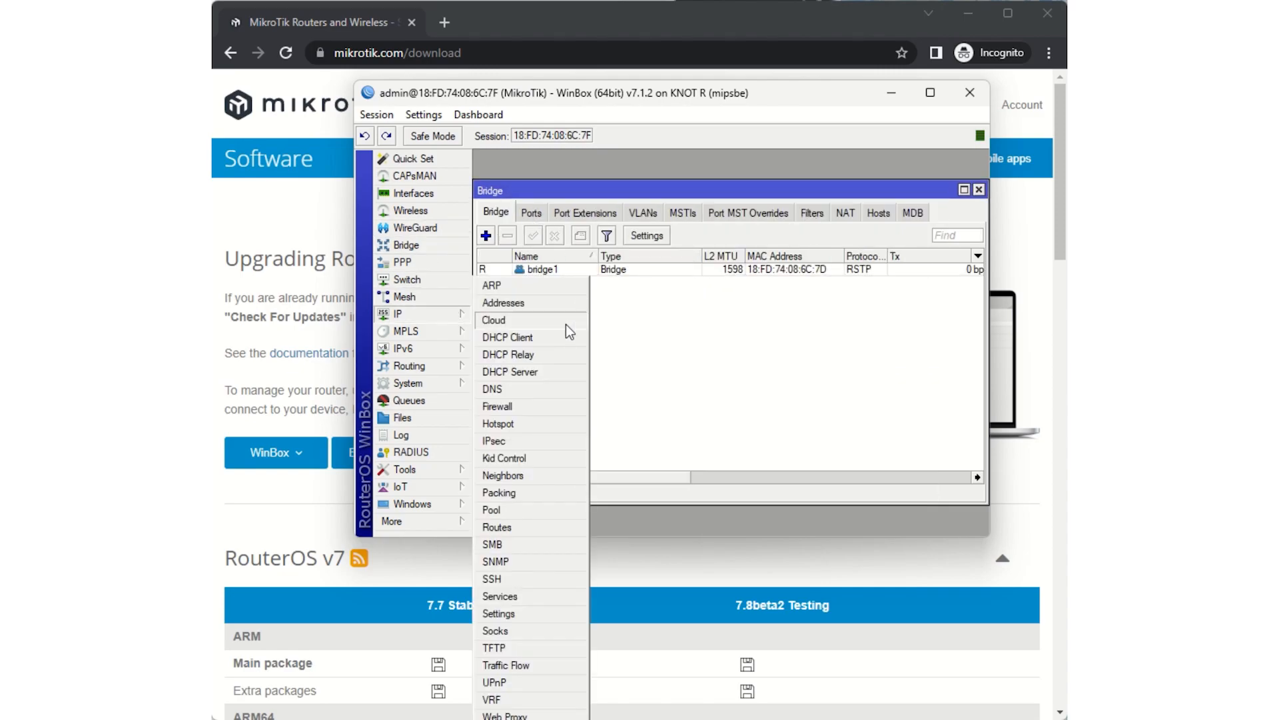
{"action": "left_click", "coordinate": [550, 391]}
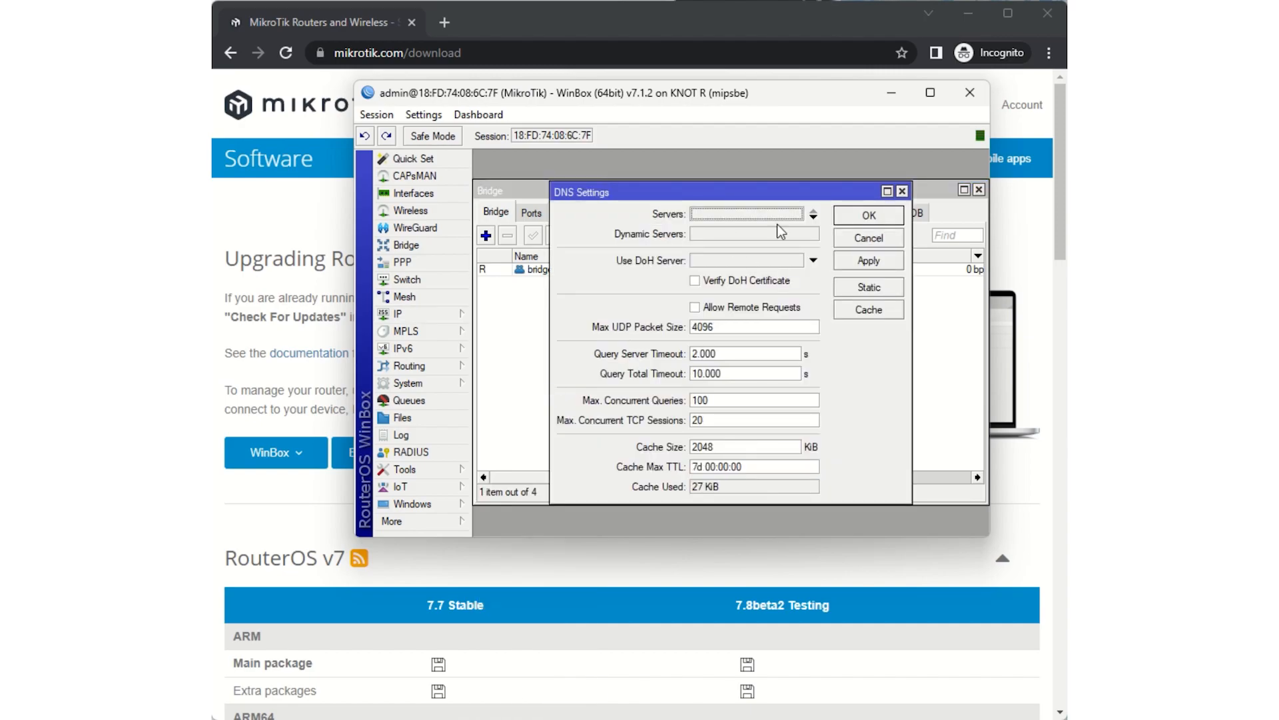
{"action": "left_click", "coordinate": [815, 216]}
{"action": "type", "text": "8.8.8.8"}
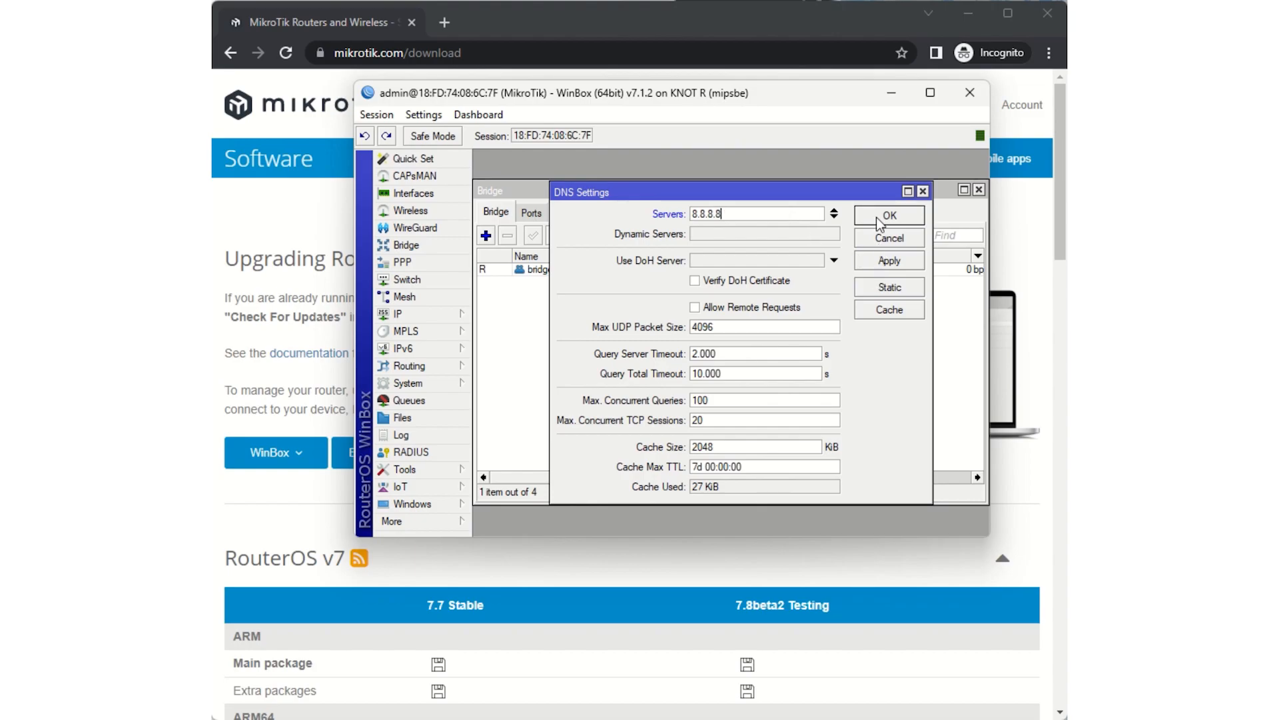
{"action": "left_click", "coordinate": [835, 217]}
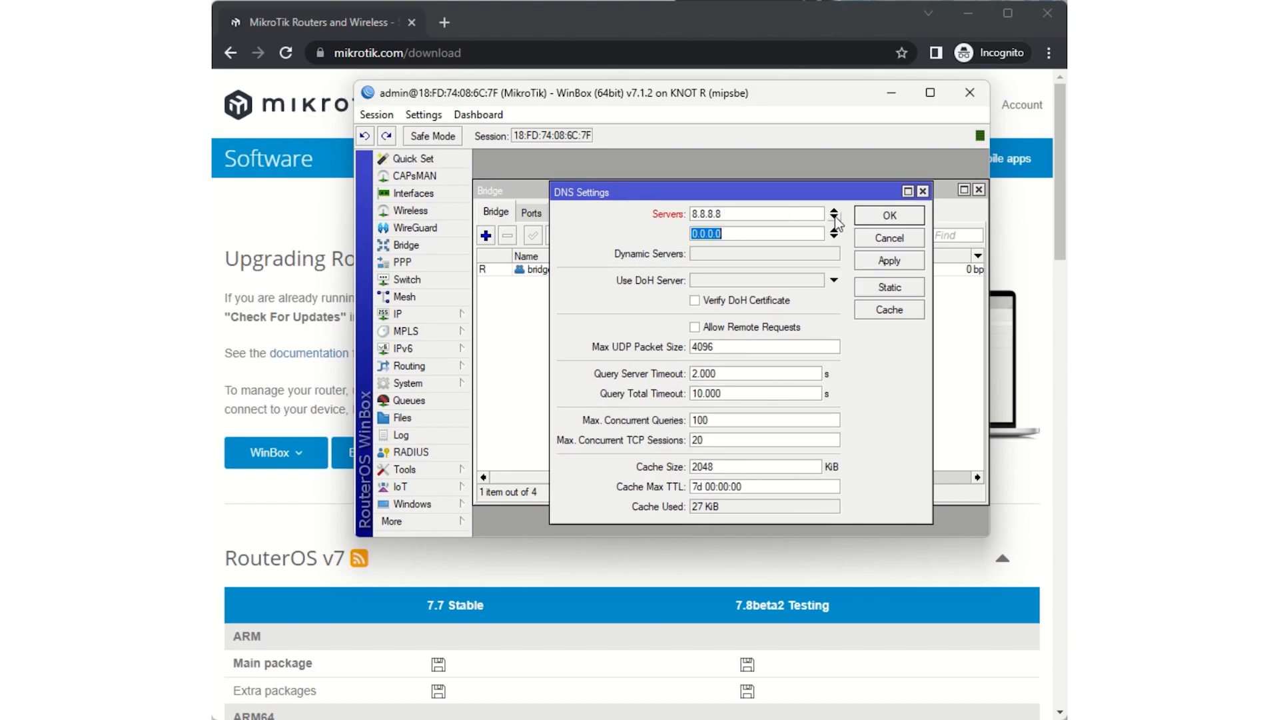
{"action": "type", "text": "1.1.1.1"}
{"action": "left_click", "coordinate": [883, 266]}
{"action": "left_click", "coordinate": [890, 217]}
- Test internet connectivity by pinging 8.8.8.8 from a new terminal, and close the terminal and Bridge windows
{"action": "left_click", "coordinate": [396, 521]}
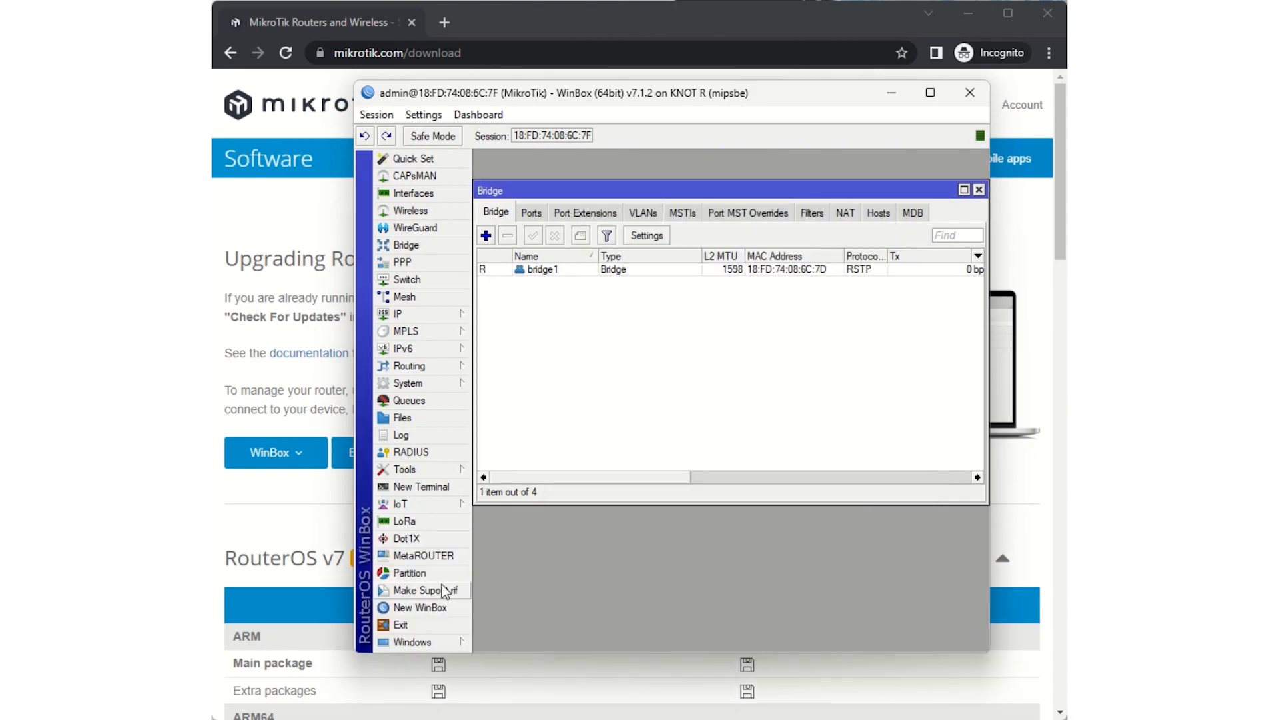
{"action": "left_click", "coordinate": [408, 486]}
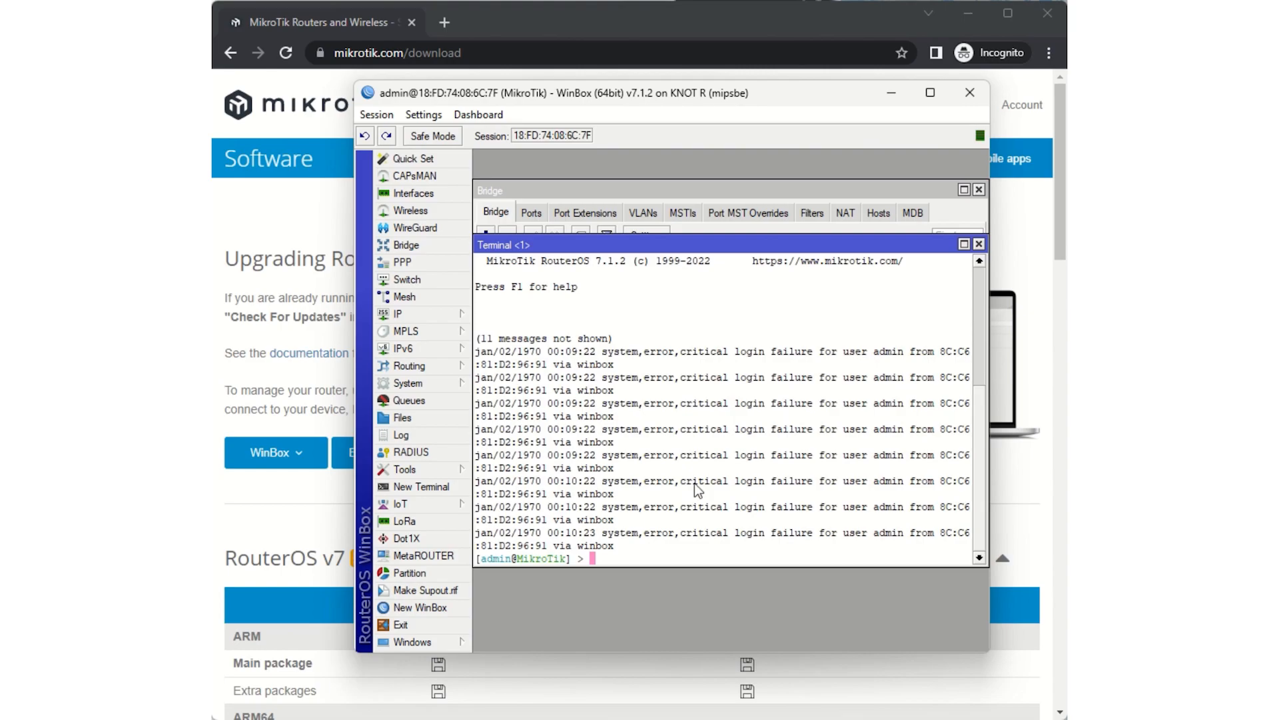
{"action": "type", "text": "ping .8.8.8.8"}
{"action": "key", "text": "Left"}
{"action": "key", "text": "Left"}
{"action": "key", "text": "Left"}
{"action": "key", "text": "Left"}
{"action": "key", "text": "Left"}
{"action": "key", "text": "Left"}
{"action": "key", "text": "Left"}
{"action": "key", "text": "BackSpace"}
{"action": "key", "text": "Return"}
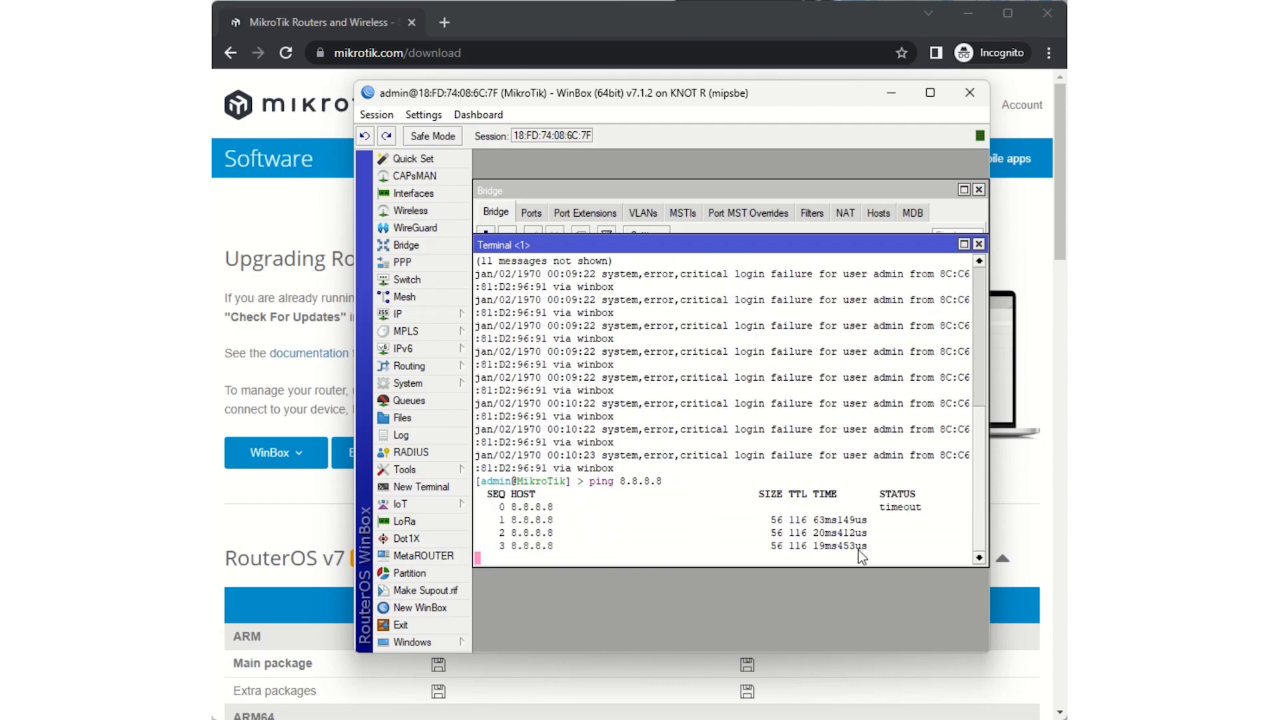
{"action": "left_click", "coordinate": [980, 244]}
{"action": "left_click", "coordinate": [979, 190]}
- Check the system packages for updates on the stable channel, and download and install RouterOS version 7.7
{"action": "left_click", "coordinate": [454, 383]}
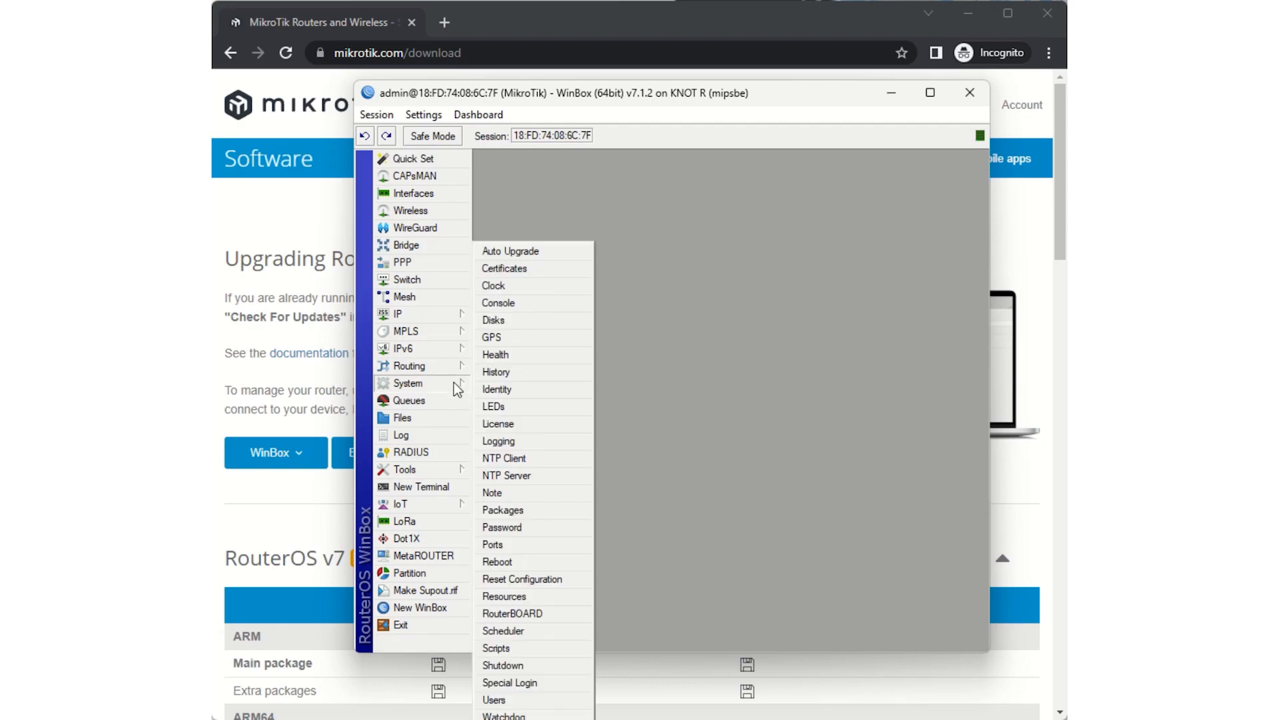
{"action": "left_click", "coordinate": [543, 518]}
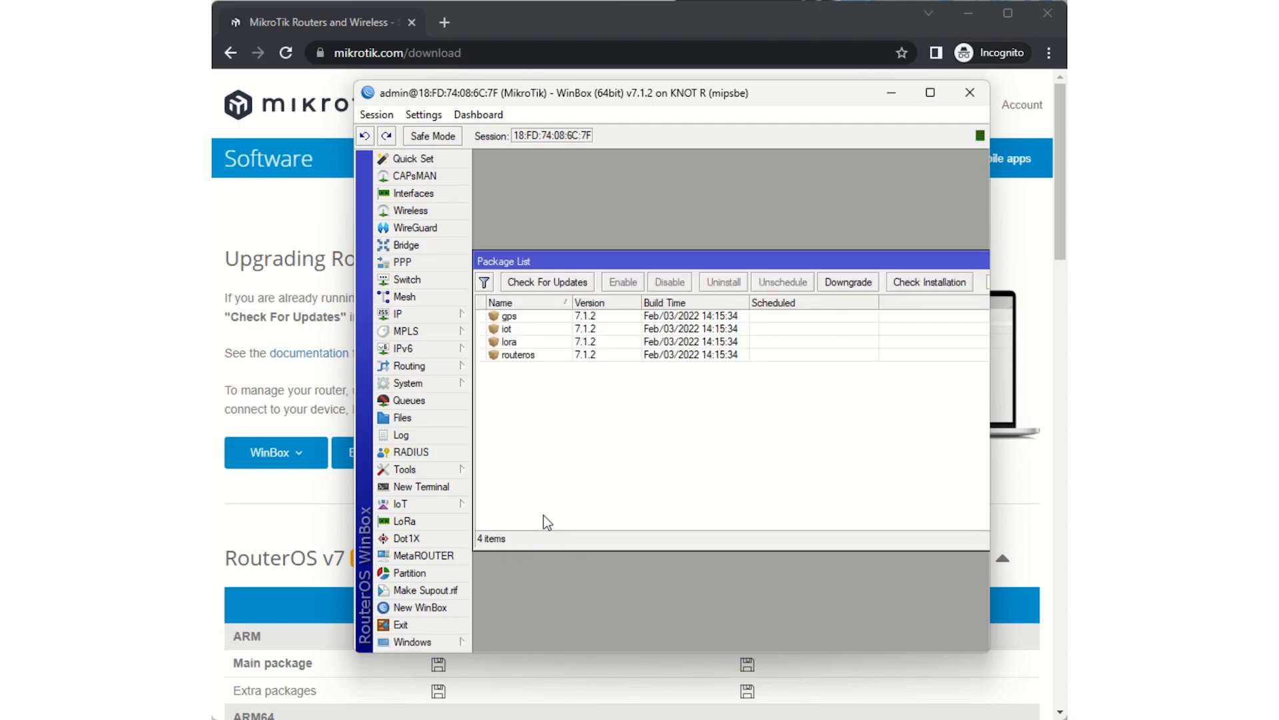
{"action": "left_click", "coordinate": [546, 282]}
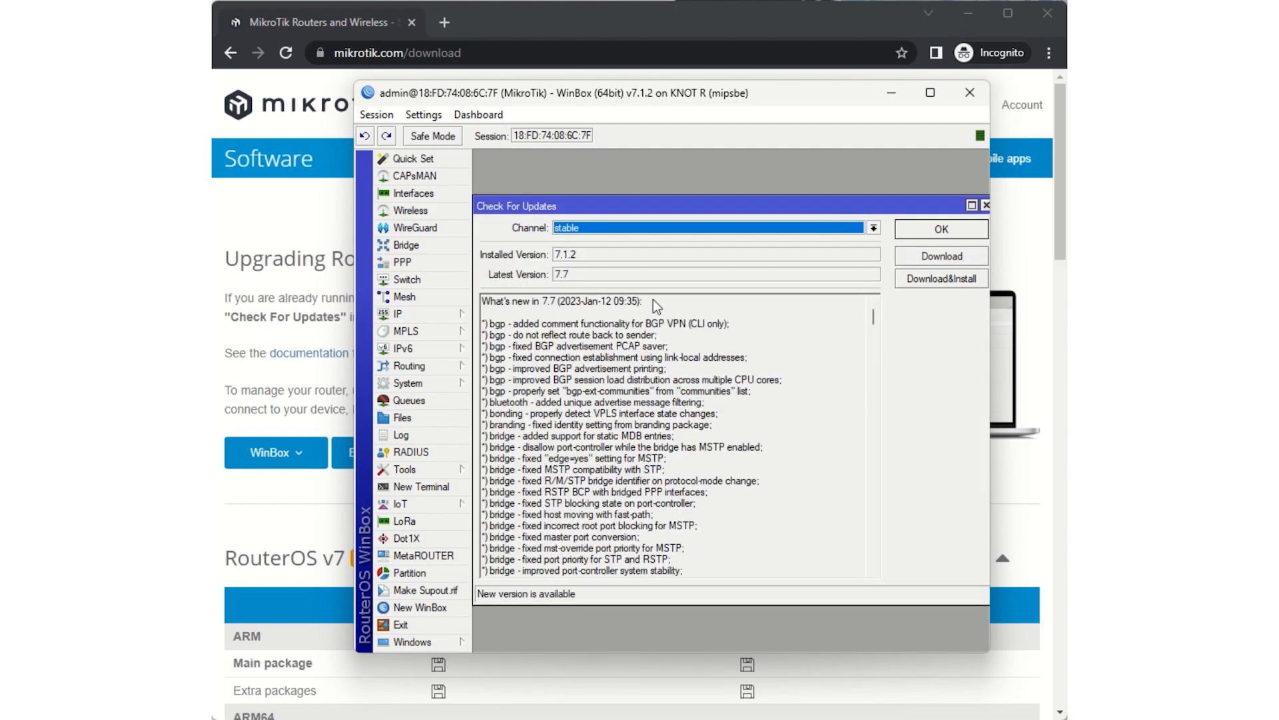
{"action": "left_click_drag", "start_coordinate": [556, 254], "coordinate": [565, 255]}
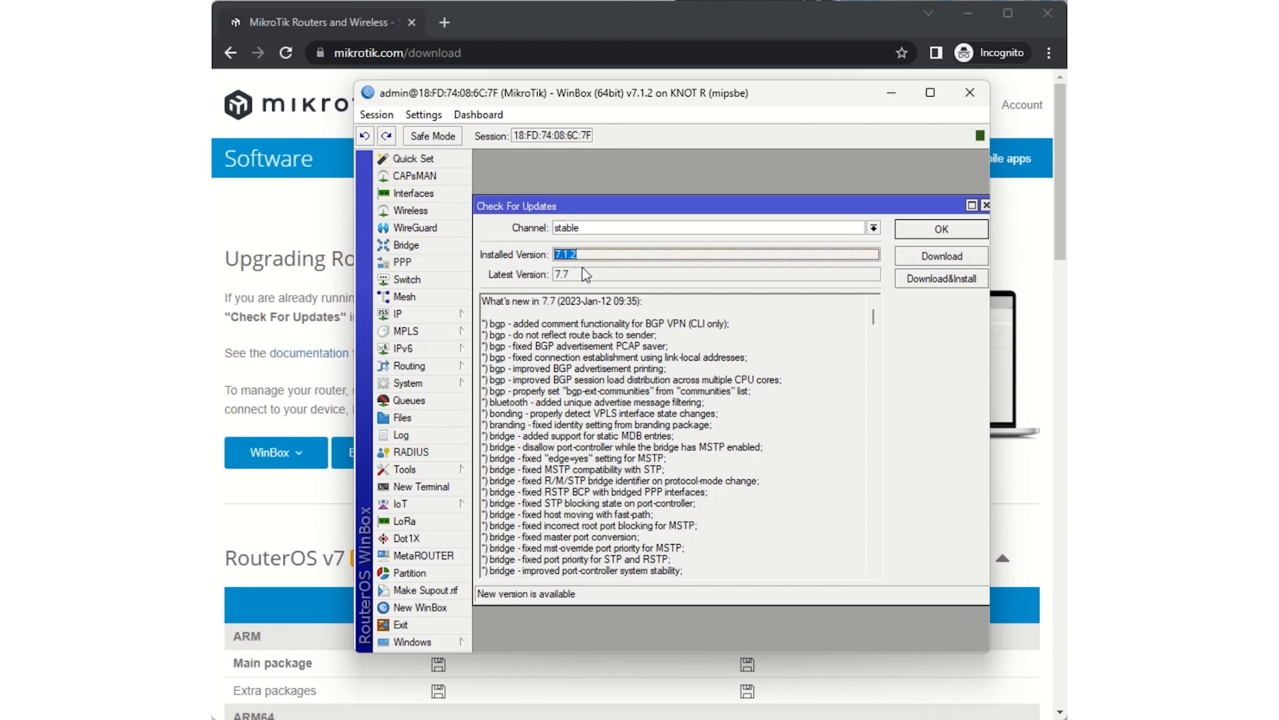
{"action": "double_click", "coordinate": [566, 277]}
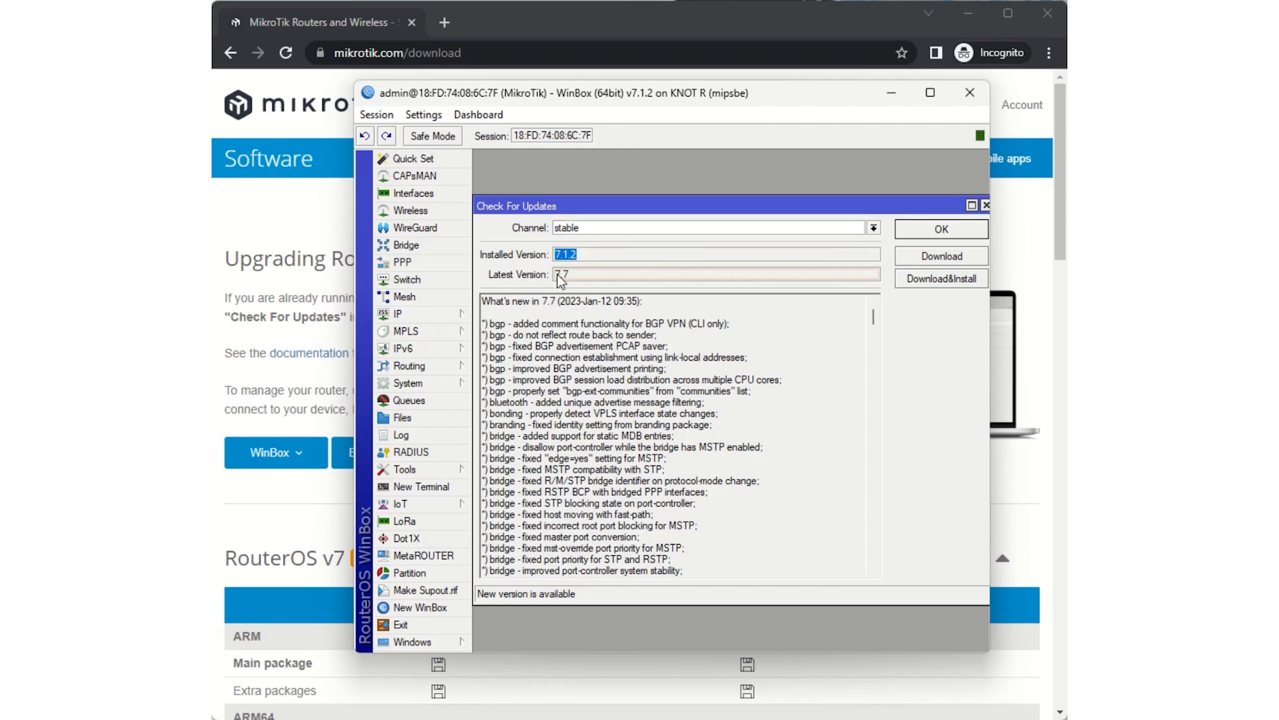
{"action": "left_click", "coordinate": [939, 278]}
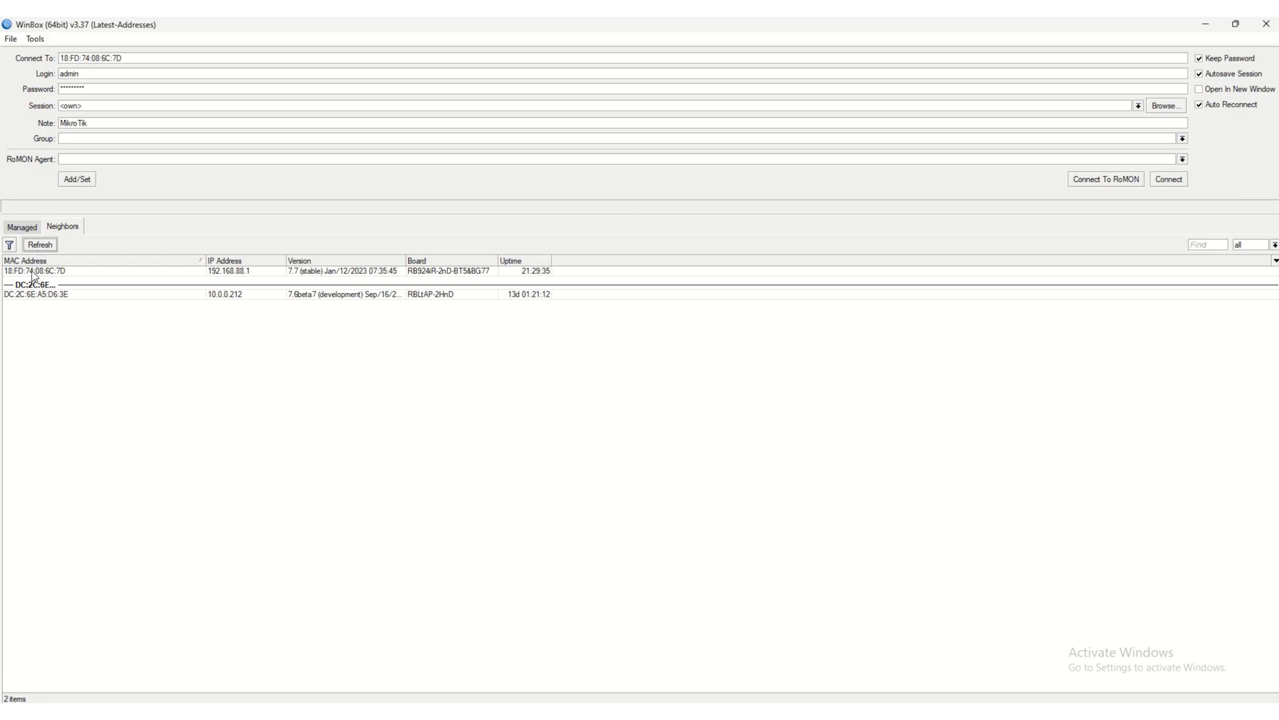
- Reconnect to the router through its neighbor entry with IP 192.168.88.1, and upgrade its RouterBOARD firmware to 7.7
{"action": "left_click", "coordinate": [33, 273]}
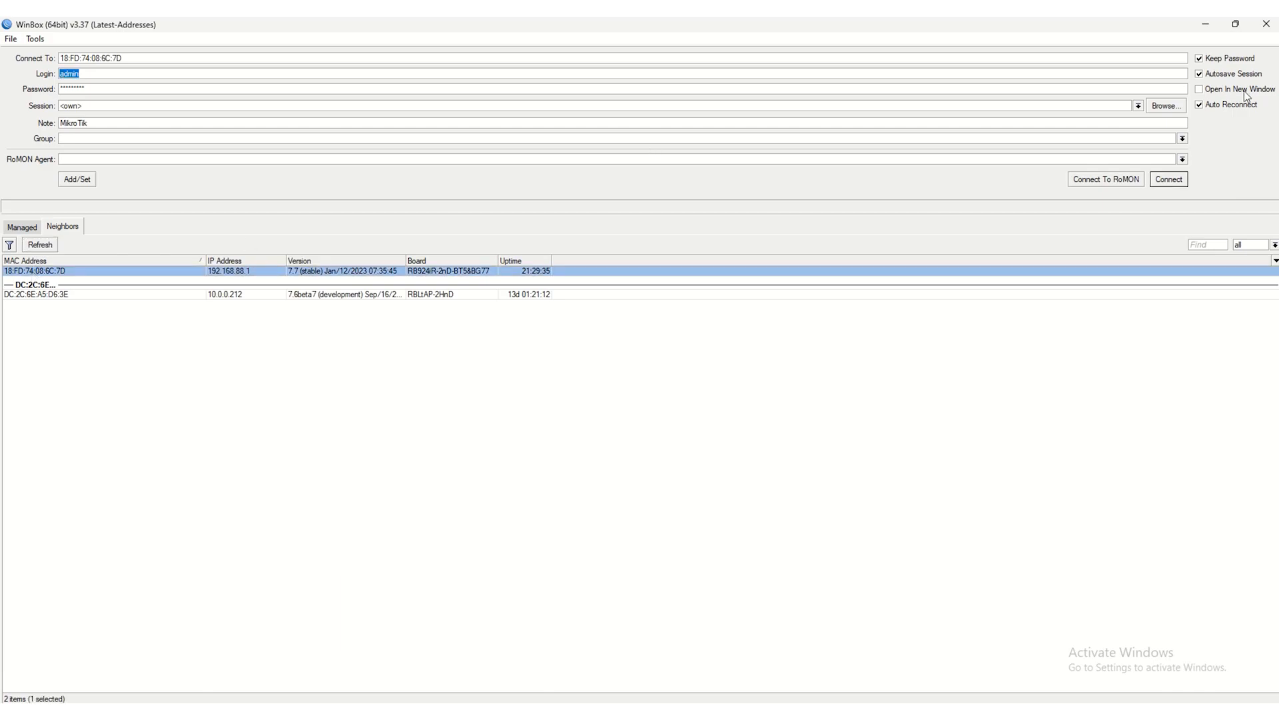
{"action": "left_click", "coordinate": [1178, 179]}
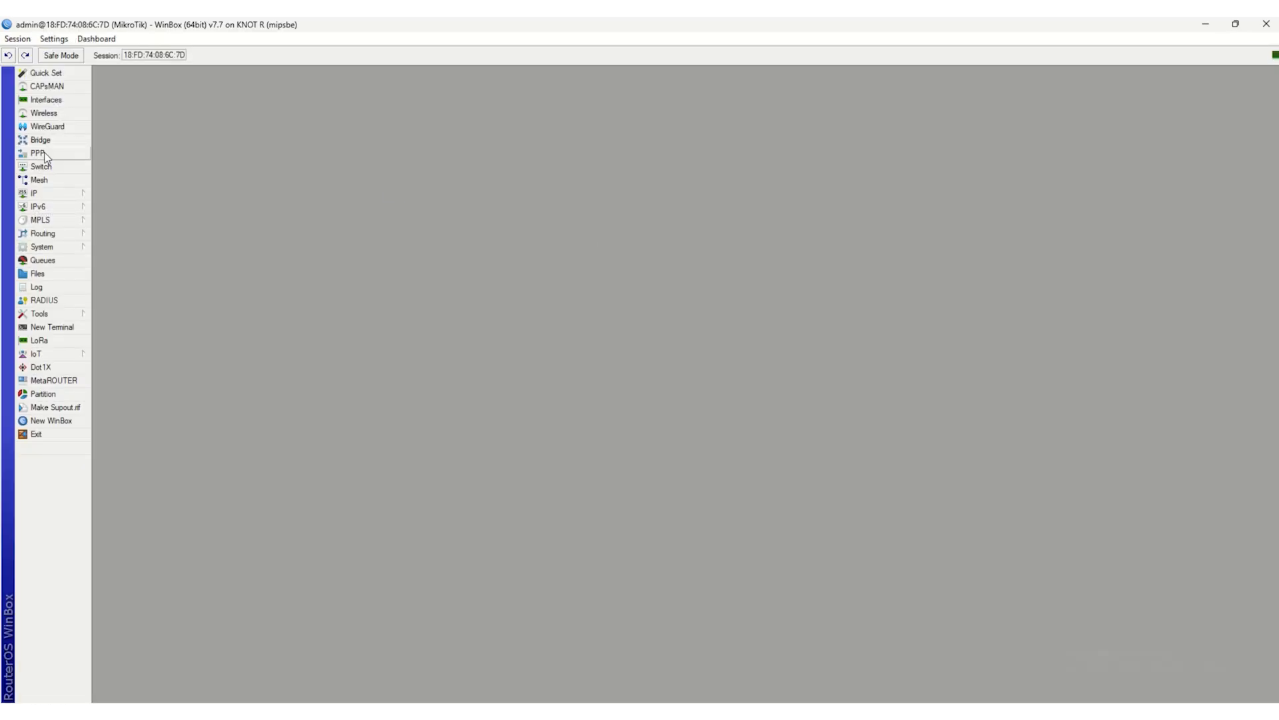
{"action": "left_click", "coordinate": [72, 248]}
{"action": "left_click", "coordinate": [147, 530]}
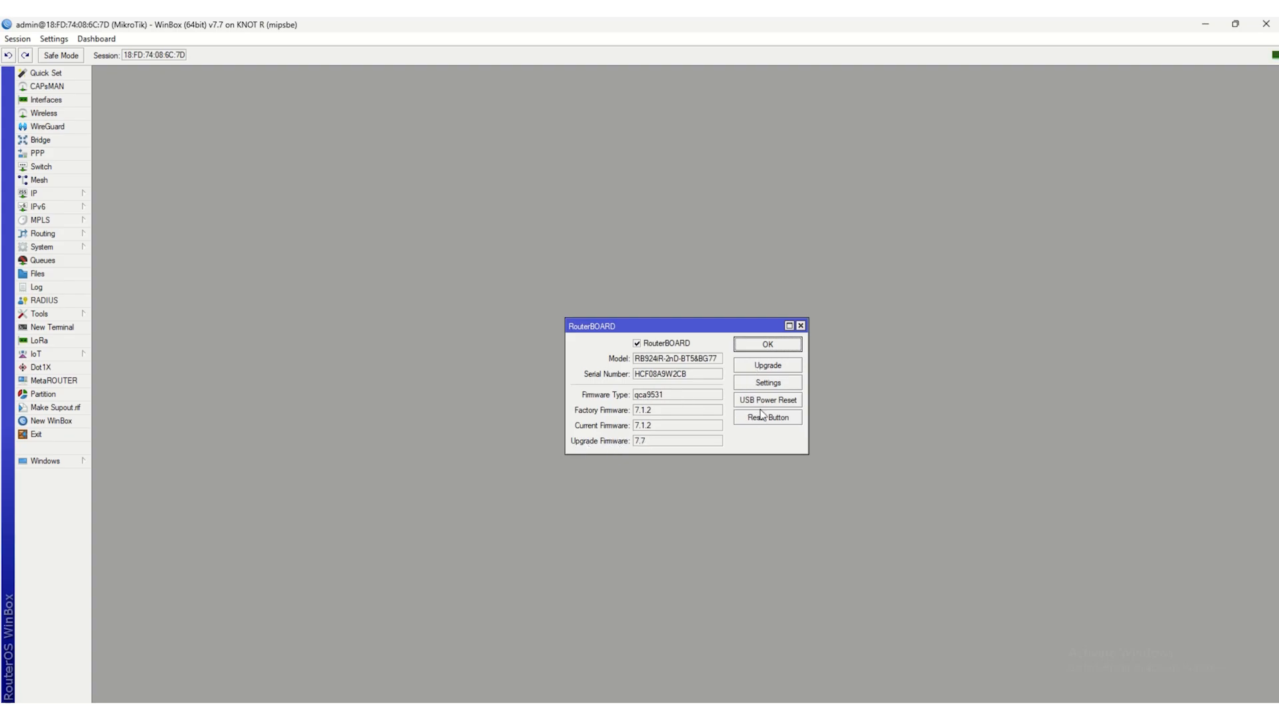
{"action": "left_click", "coordinate": [769, 370]}
{"action": "left_click", "coordinate": [674, 381]}
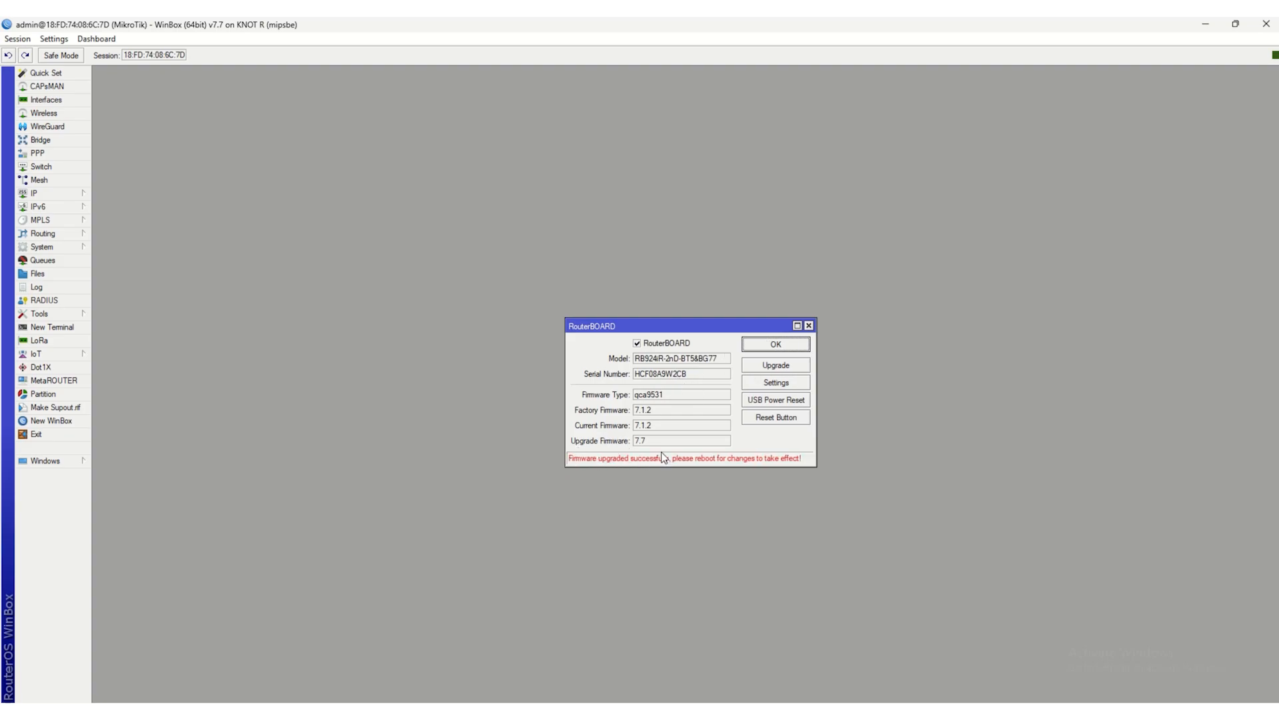
- Reboot the router to apply the RouterBOARD firmware upgrade, and accept the reboot request
{"action": "left_click", "coordinate": [57, 247]}
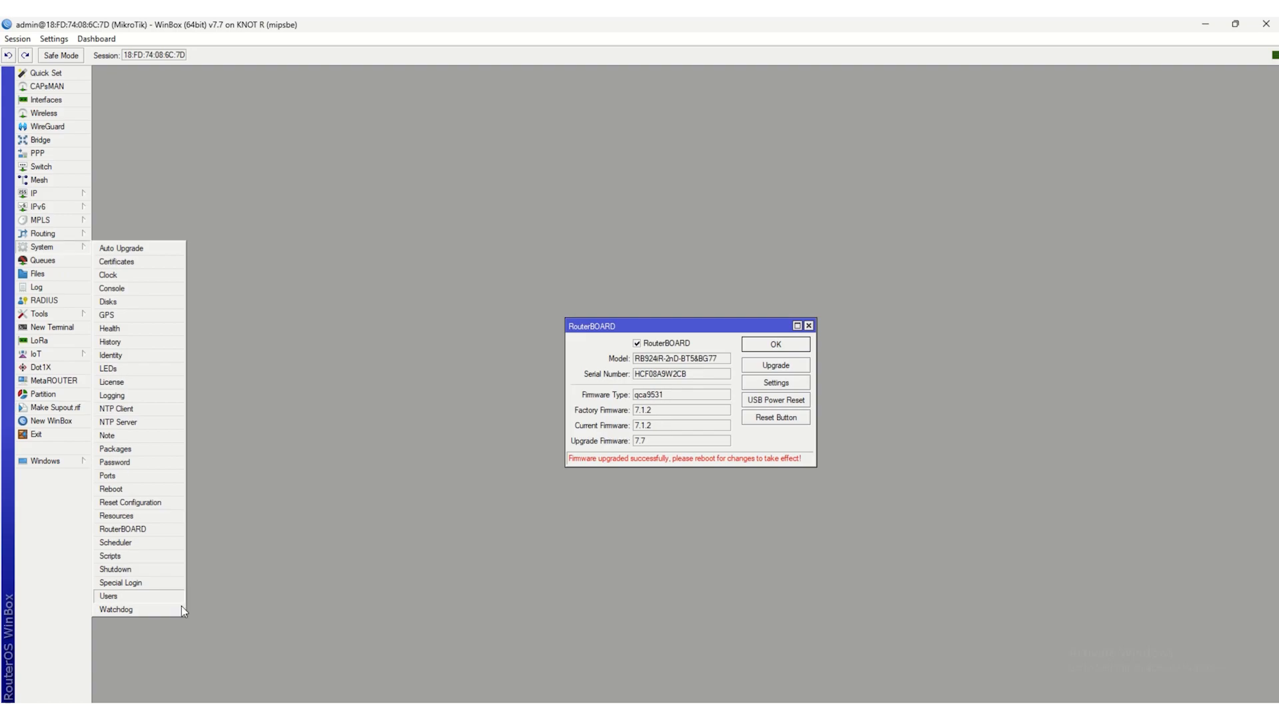
{"action": "left_click", "coordinate": [139, 490]}
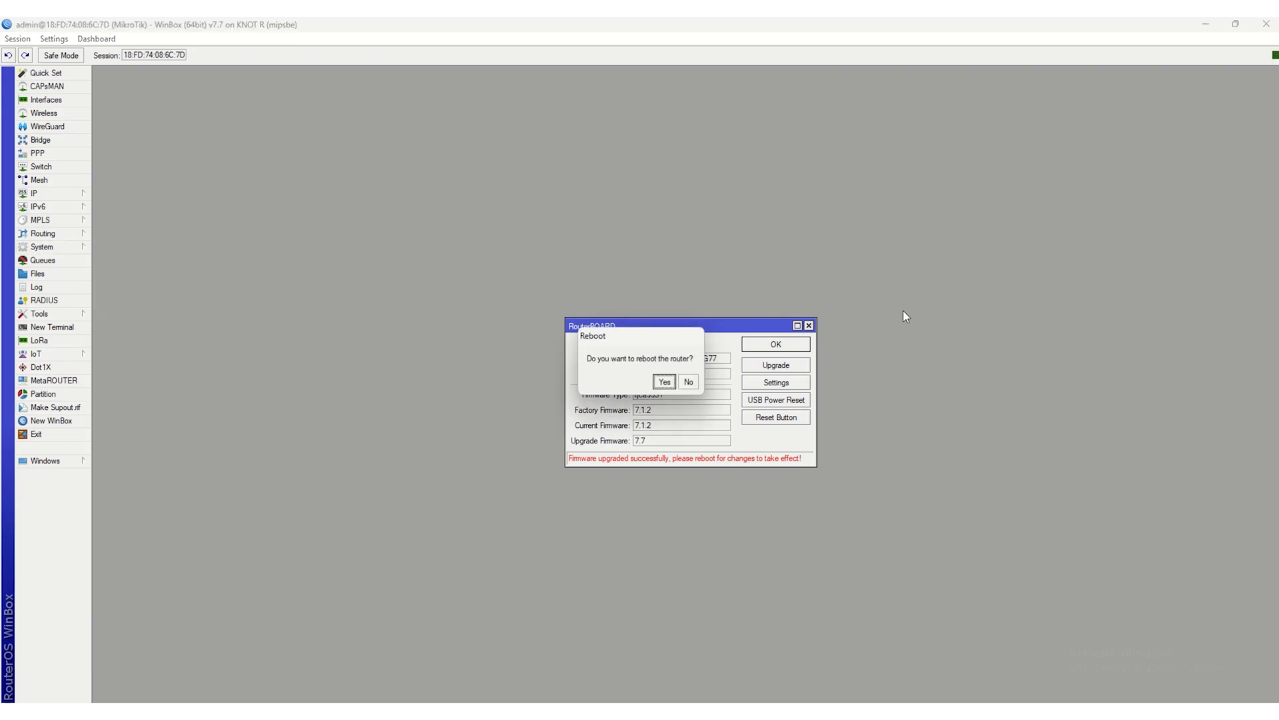
{"action": "left_click", "coordinate": [665, 384]}
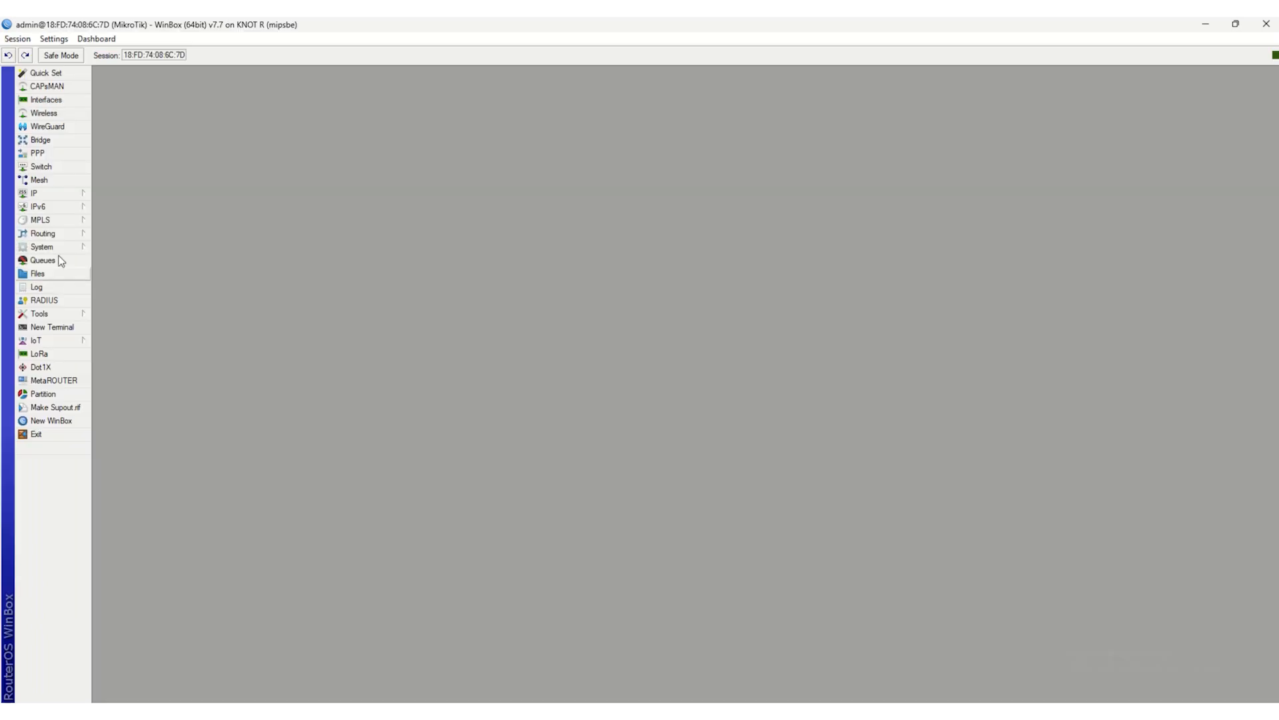
- Add a PPP client interface named ppp-out1 on the modem port with the APN teal, and apply it
{"action": "left_click", "coordinate": [64, 102]}
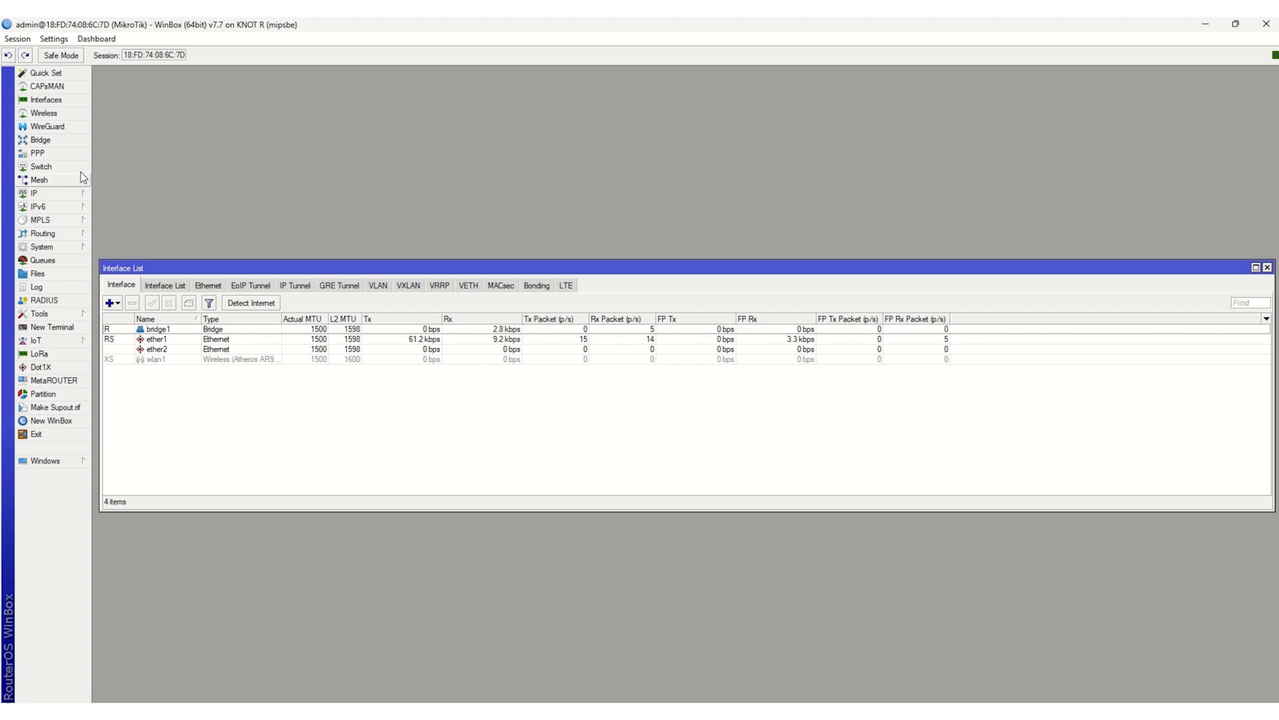
{"action": "left_click", "coordinate": [78, 153]}
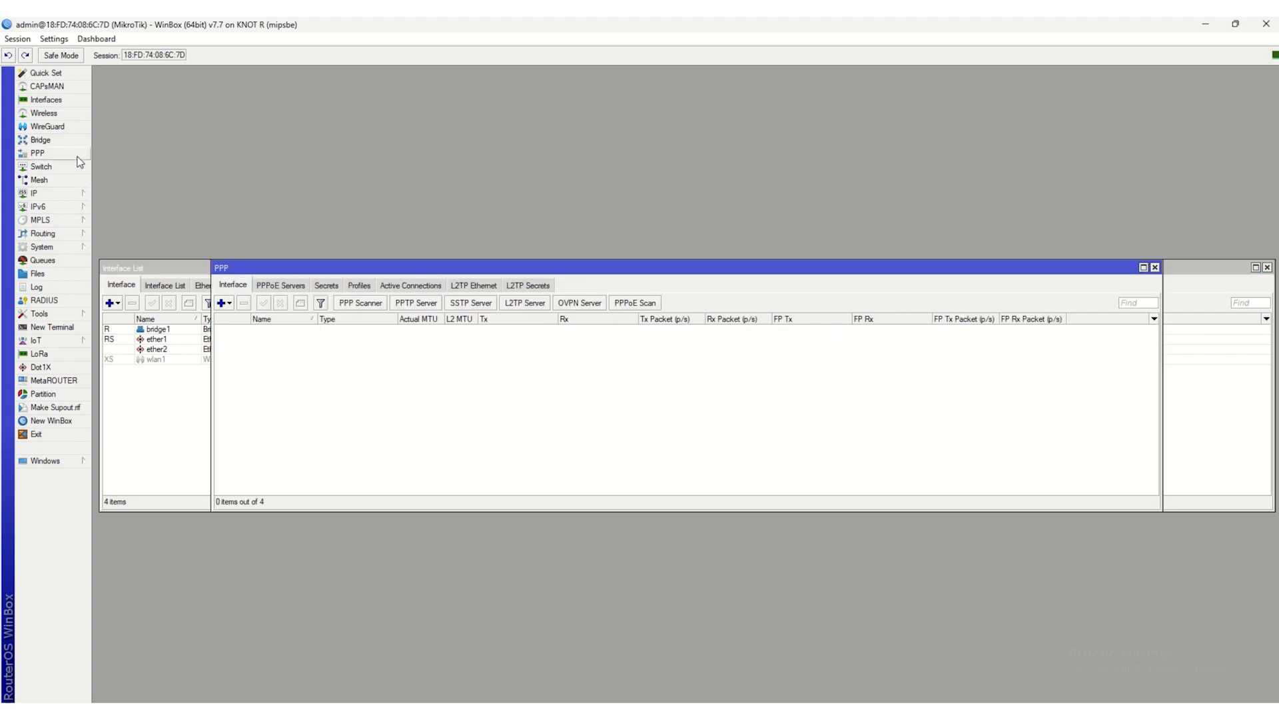
{"action": "left_click", "coordinate": [222, 303]}
{"action": "left_click", "coordinate": [240, 336]}
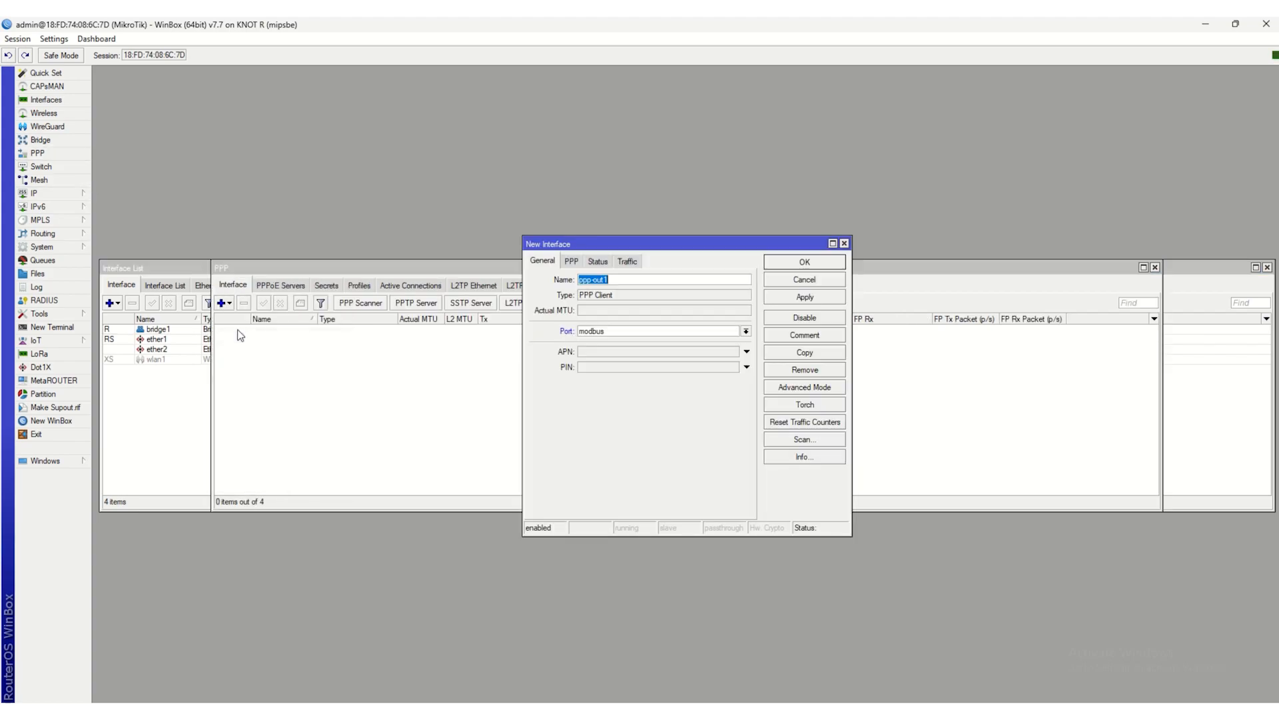
{"action": "left_click", "coordinate": [683, 332]}
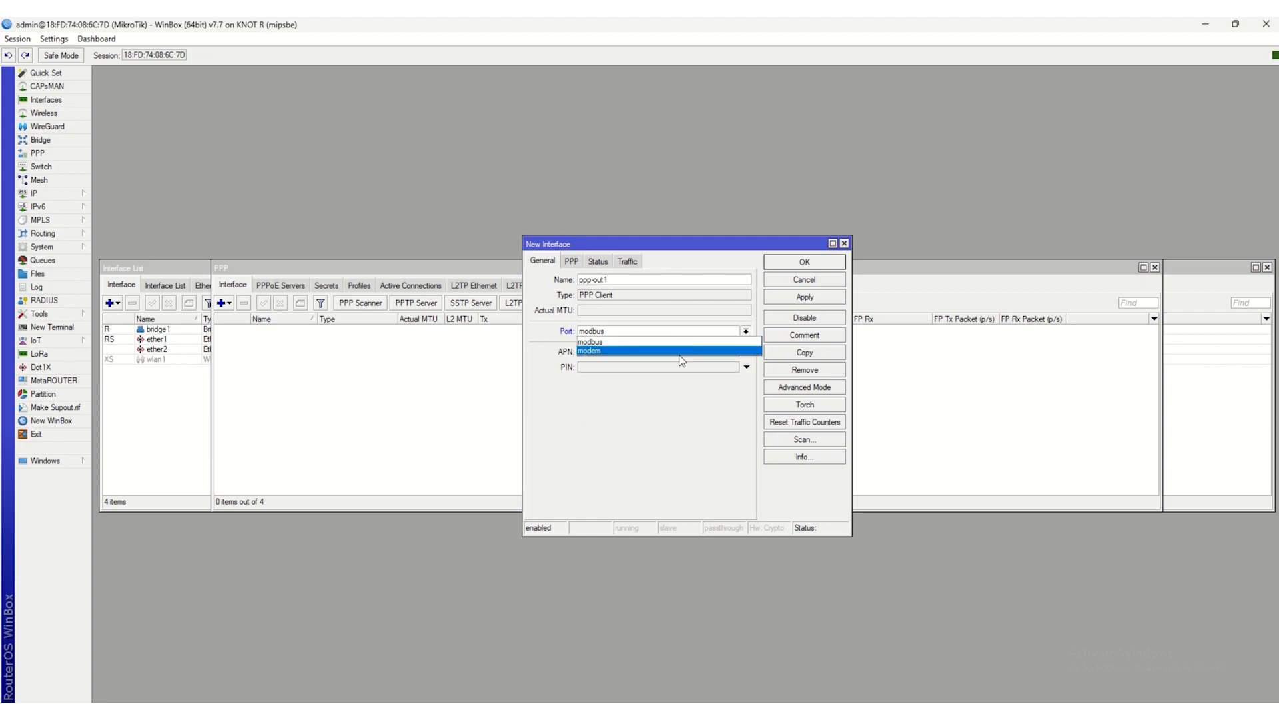
{"action": "left_click", "coordinate": [679, 351]}
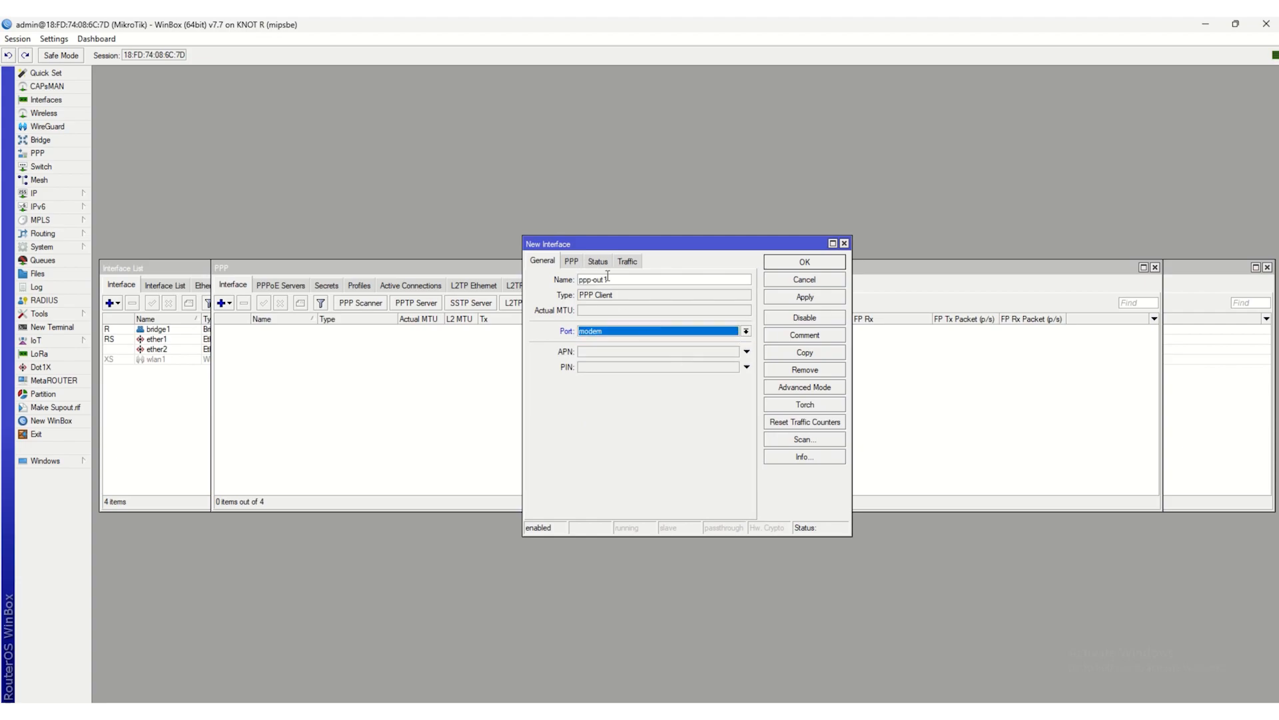
{"action": "left_click", "coordinate": [591, 350]}
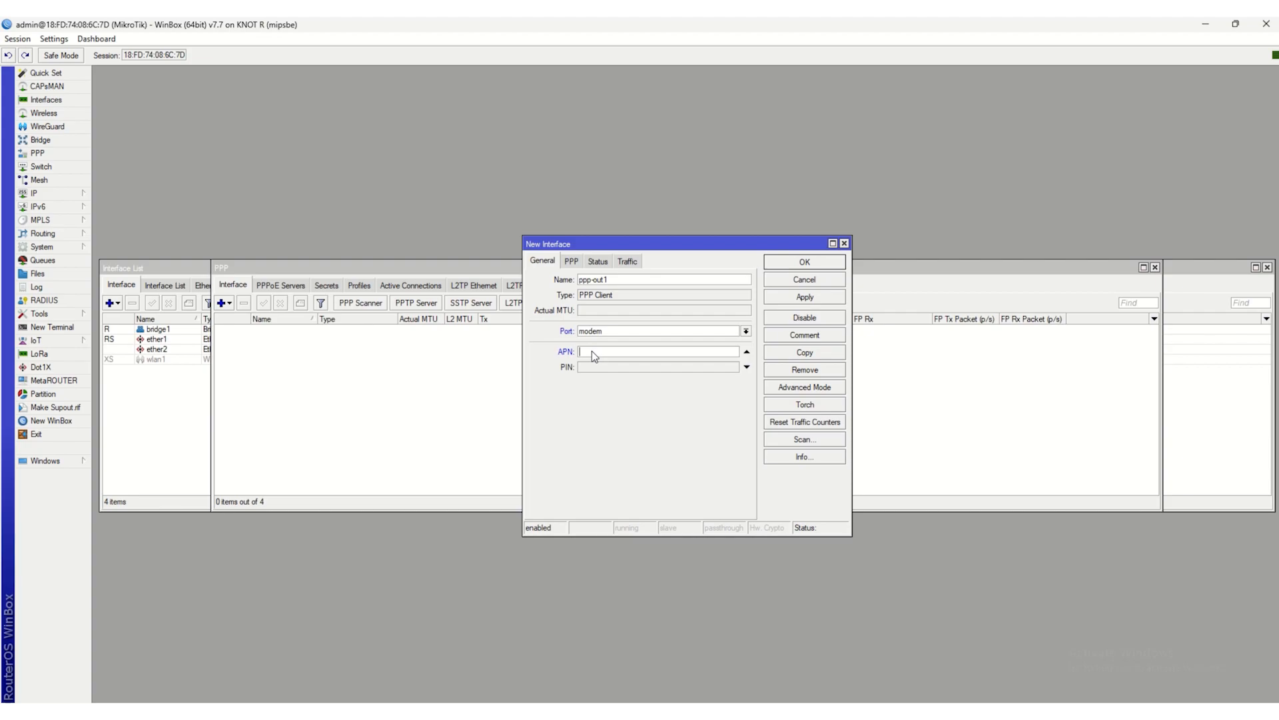
{"action": "type", "text": "teal"}
{"action": "left_click", "coordinate": [576, 264]}
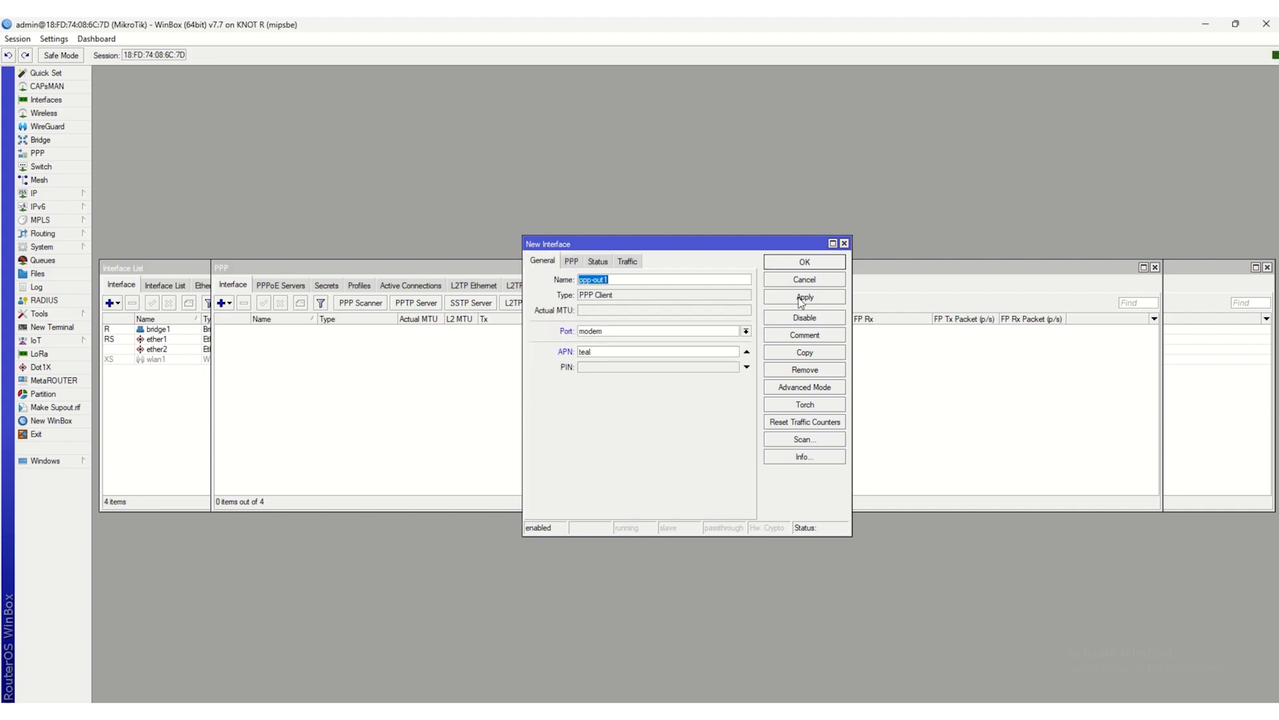
{"action": "left_click", "coordinate": [799, 298]}
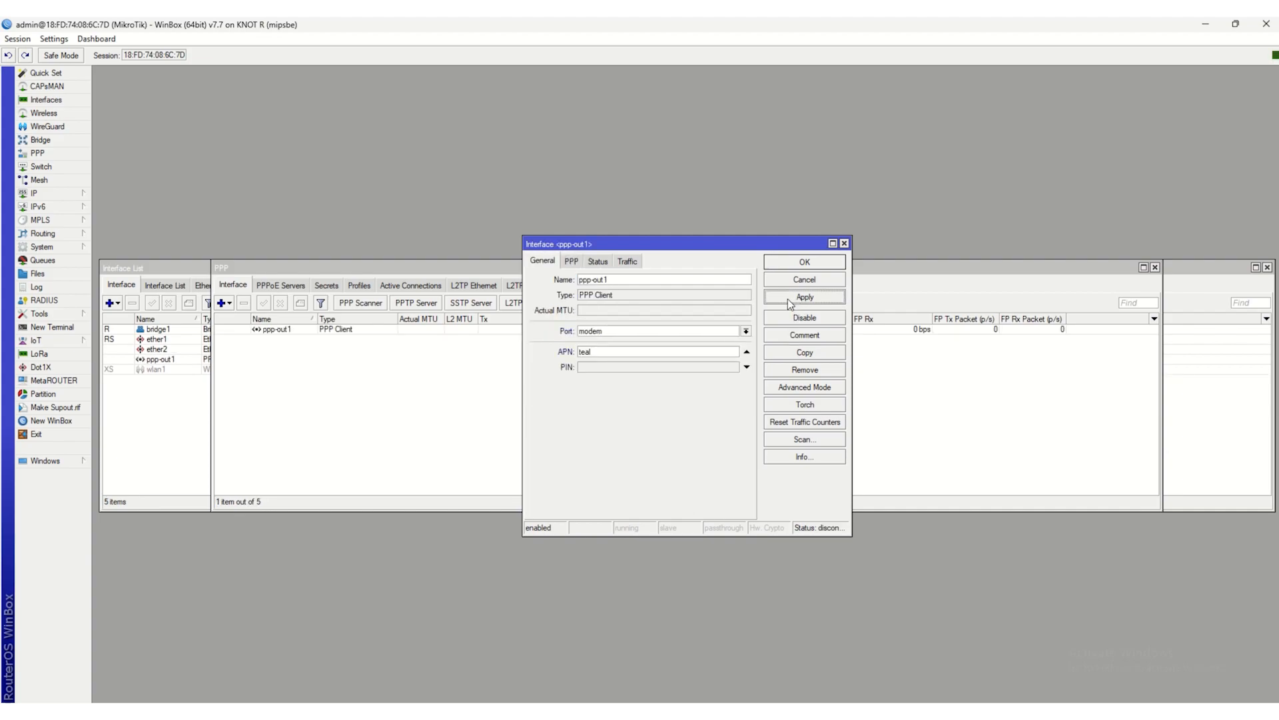
- Show the advanced settings of ppp-out1, set the data channel to 4 and info channel to 2, apply them, and widen the window
{"action": "left_click", "coordinate": [804, 387]}
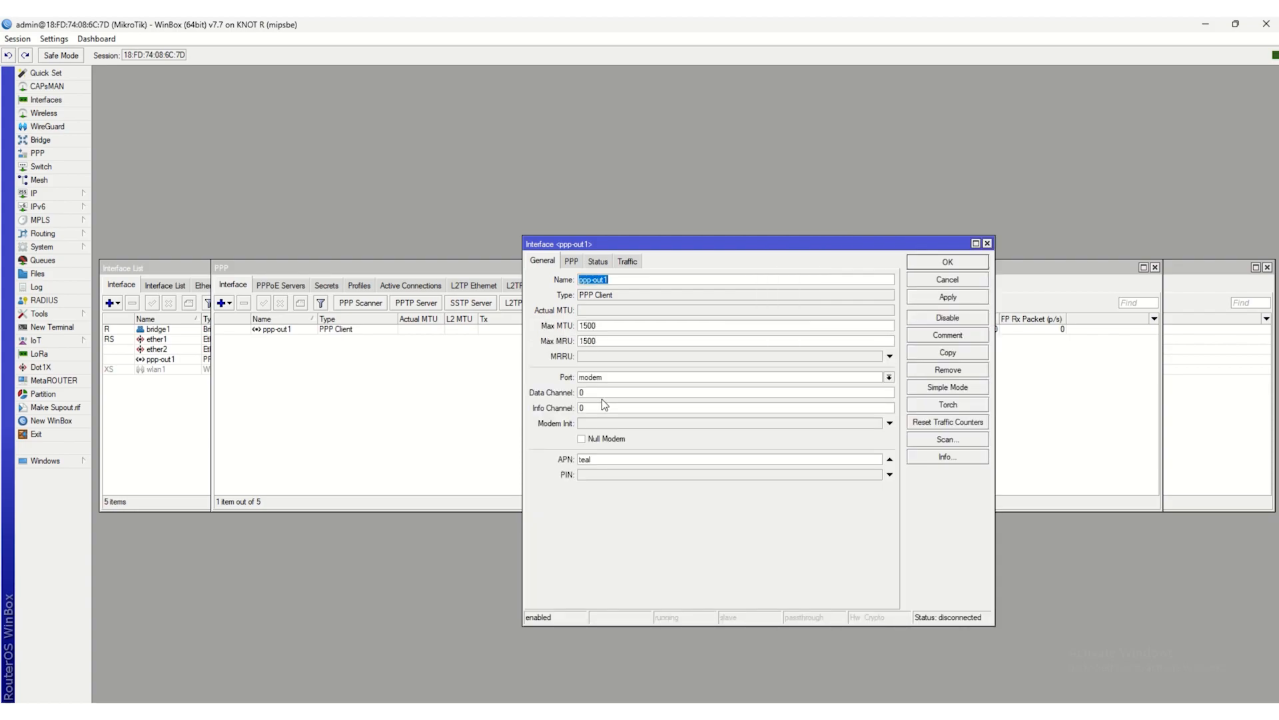
{"action": "left_click", "coordinate": [603, 391]}
{"action": "type", "text": "4"}
{"action": "key", "text": "BackSpace"}
{"action": "type", "text": "2"}
{"action": "left_click", "coordinate": [940, 303]}
{"action": "left_click_drag", "start_coordinate": [993, 505], "coordinate": [1136, 506]}
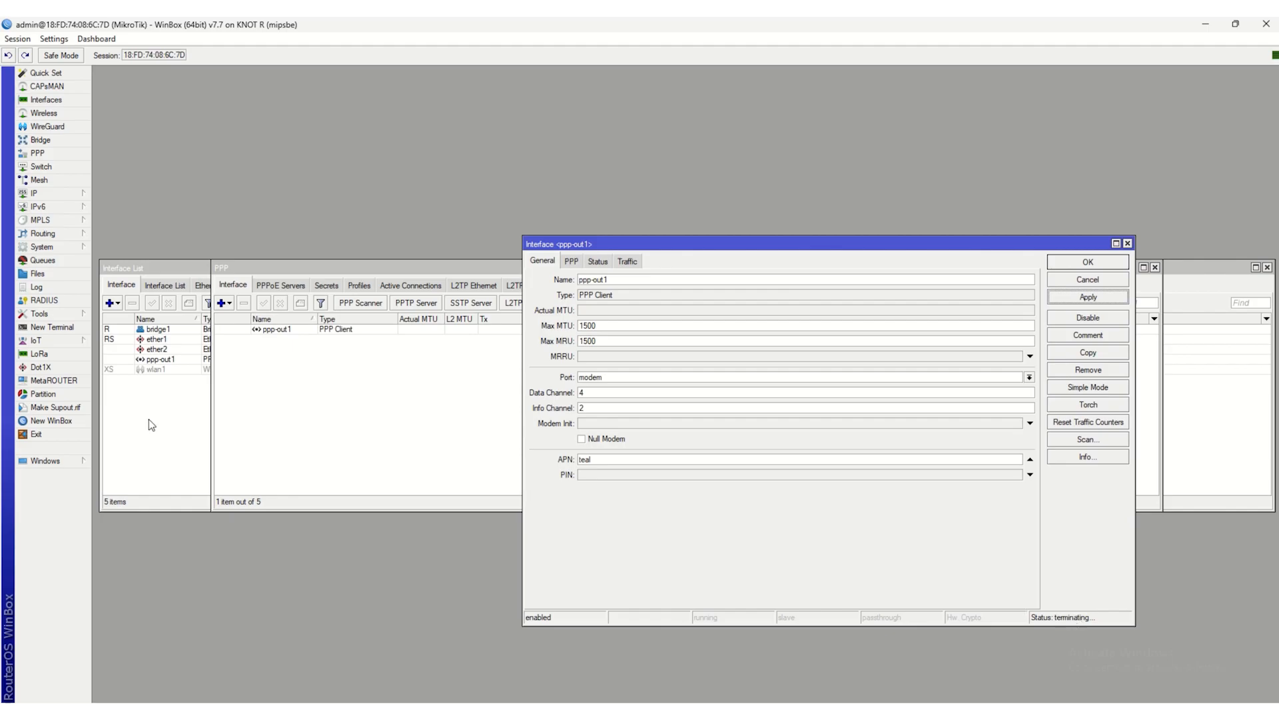
{"action": "left_click", "coordinate": [52, 327]}
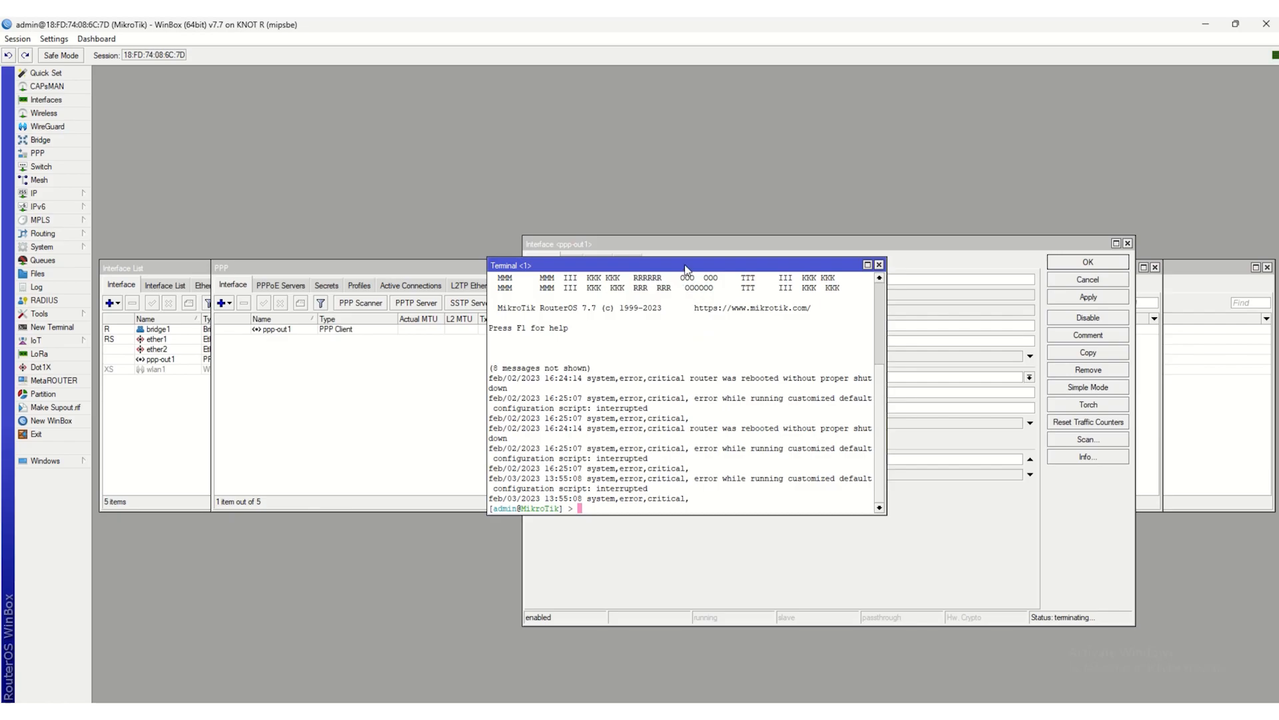
{"action": "left_click_drag", "start_coordinate": [667, 266], "coordinate": [304, 382]}
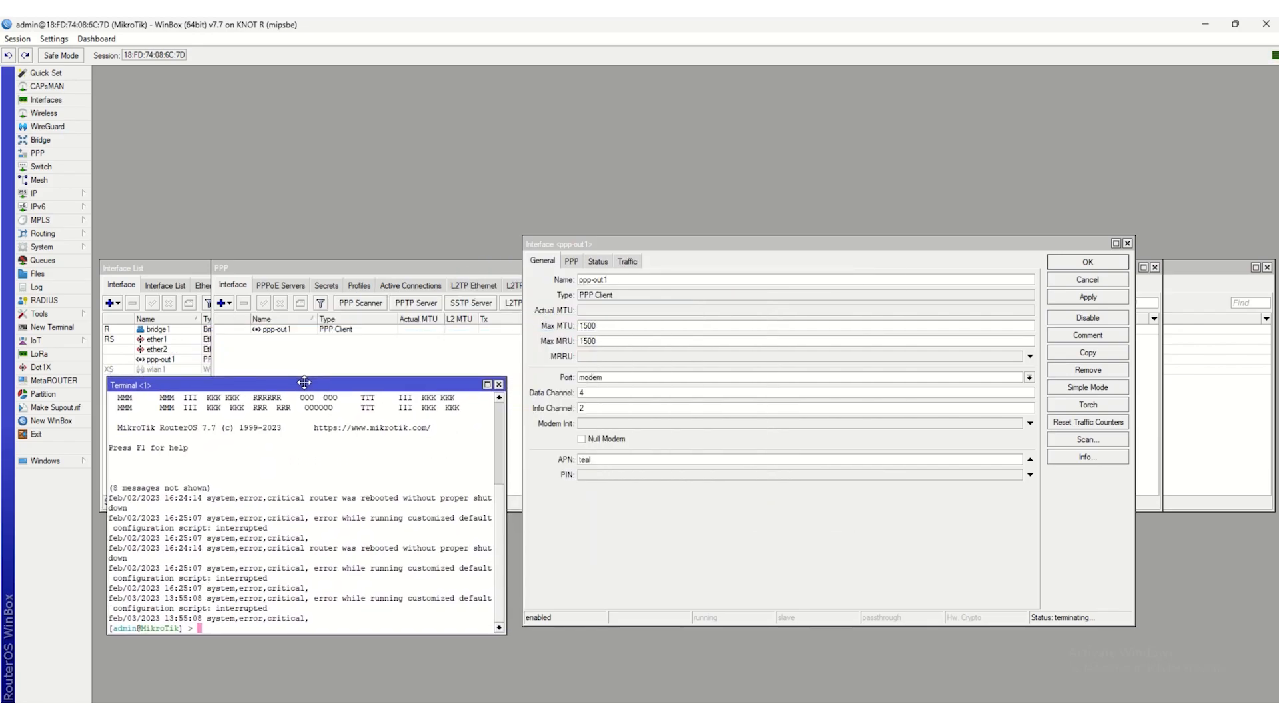
{"action": "left_click", "coordinate": [498, 384]}
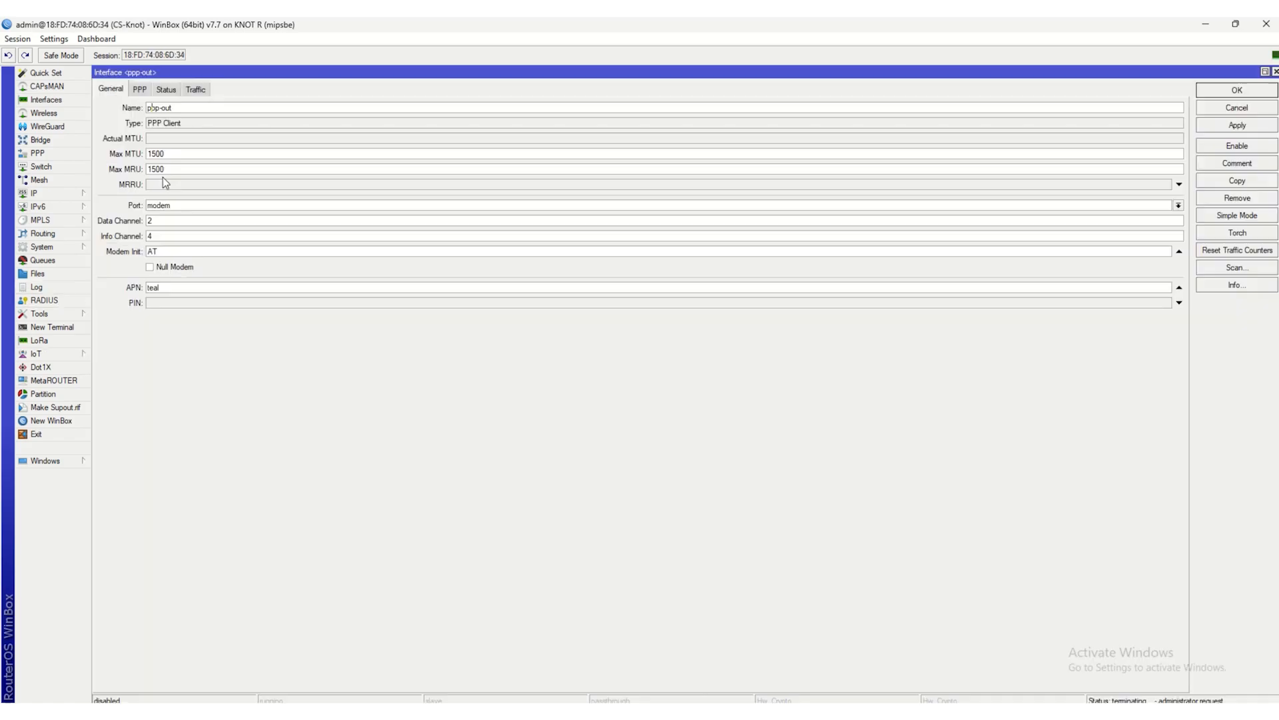
- Review the modem port, channels and PPP options of the ppp-out interface on CS-Knot, and apply and enable the interface
{"action": "left_click", "coordinate": [160, 207]}
{"action": "left_click", "coordinate": [161, 225]}
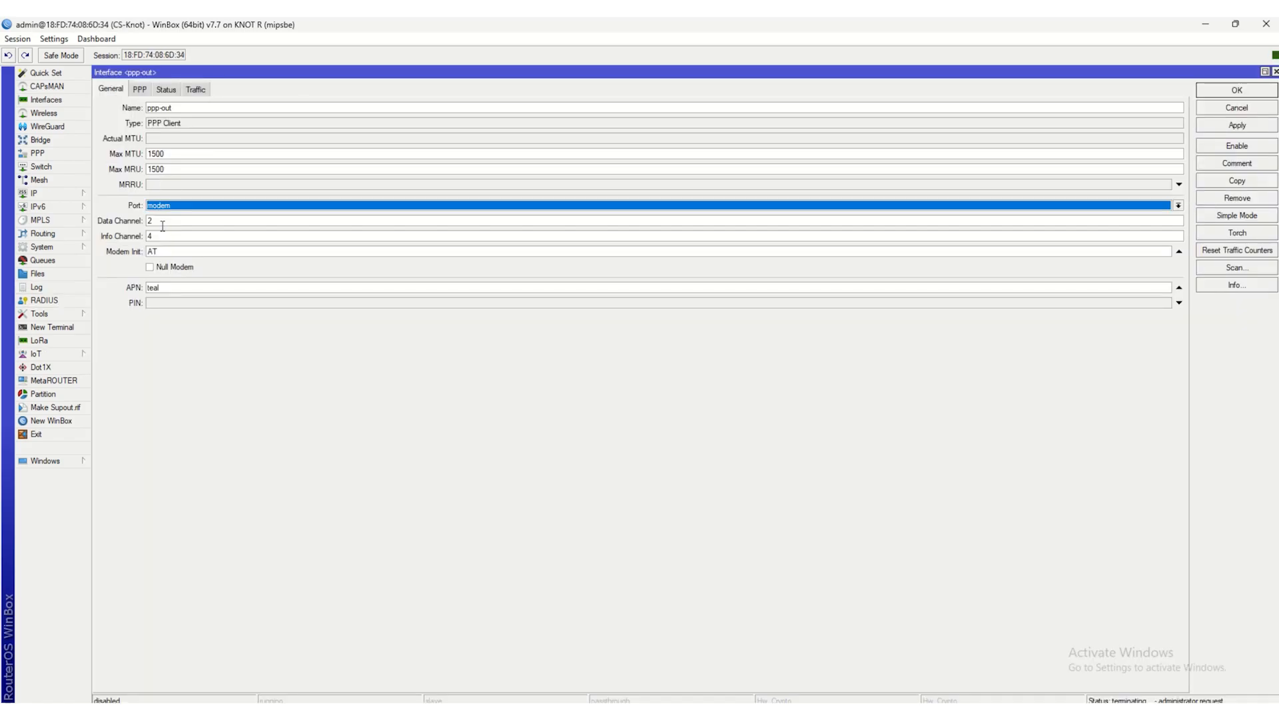
{"action": "left_click", "coordinate": [152, 220]}
{"action": "left_click", "coordinate": [163, 236]}
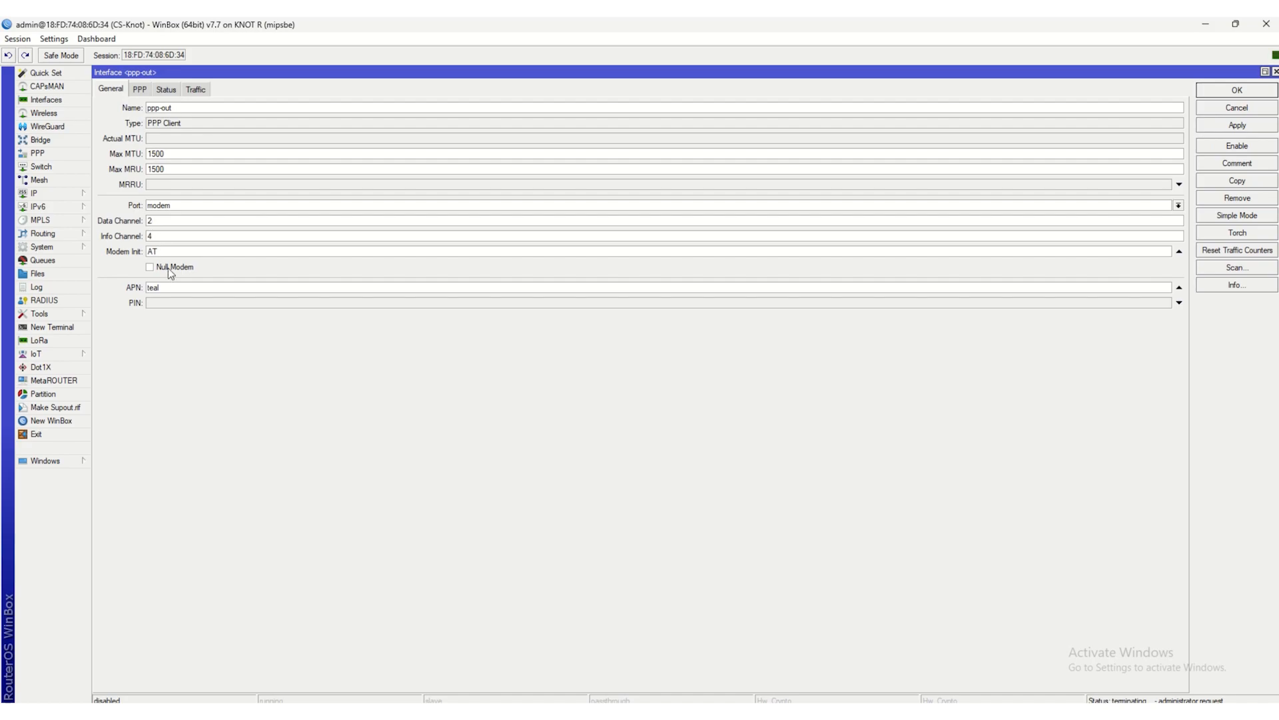
{"action": "left_click", "coordinate": [140, 89]}
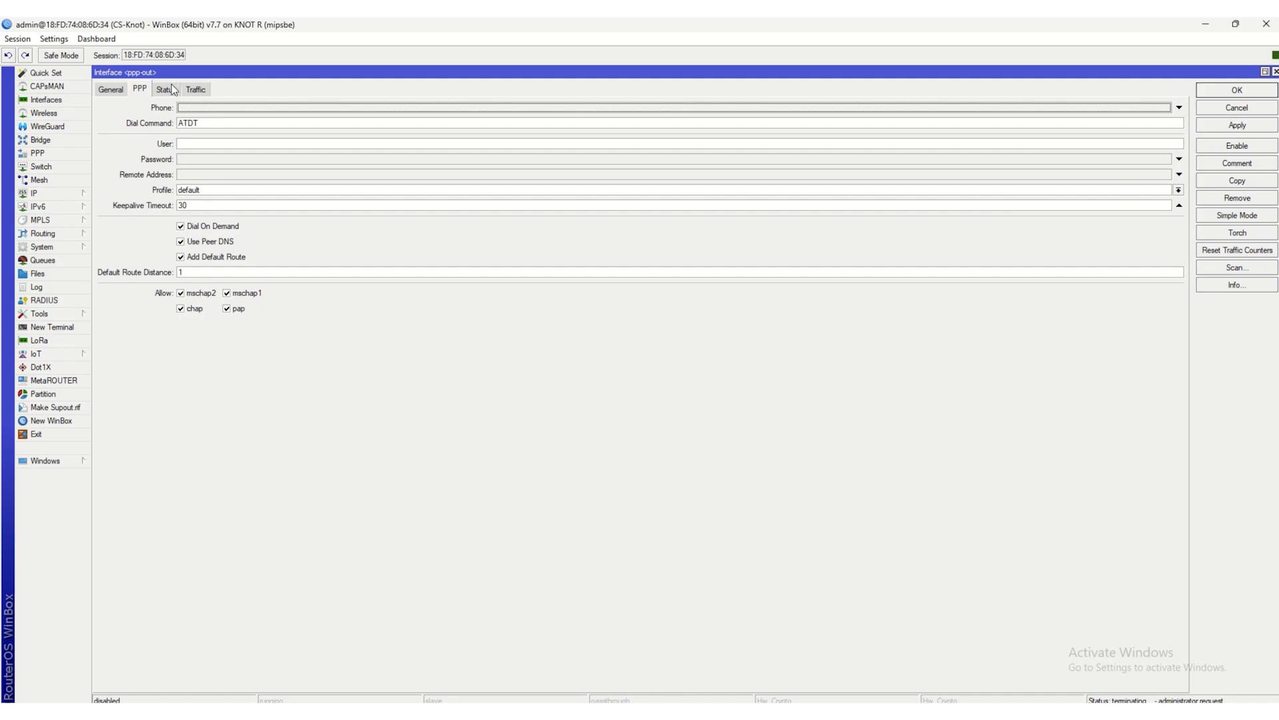
{"action": "left_click", "coordinate": [109, 89]}
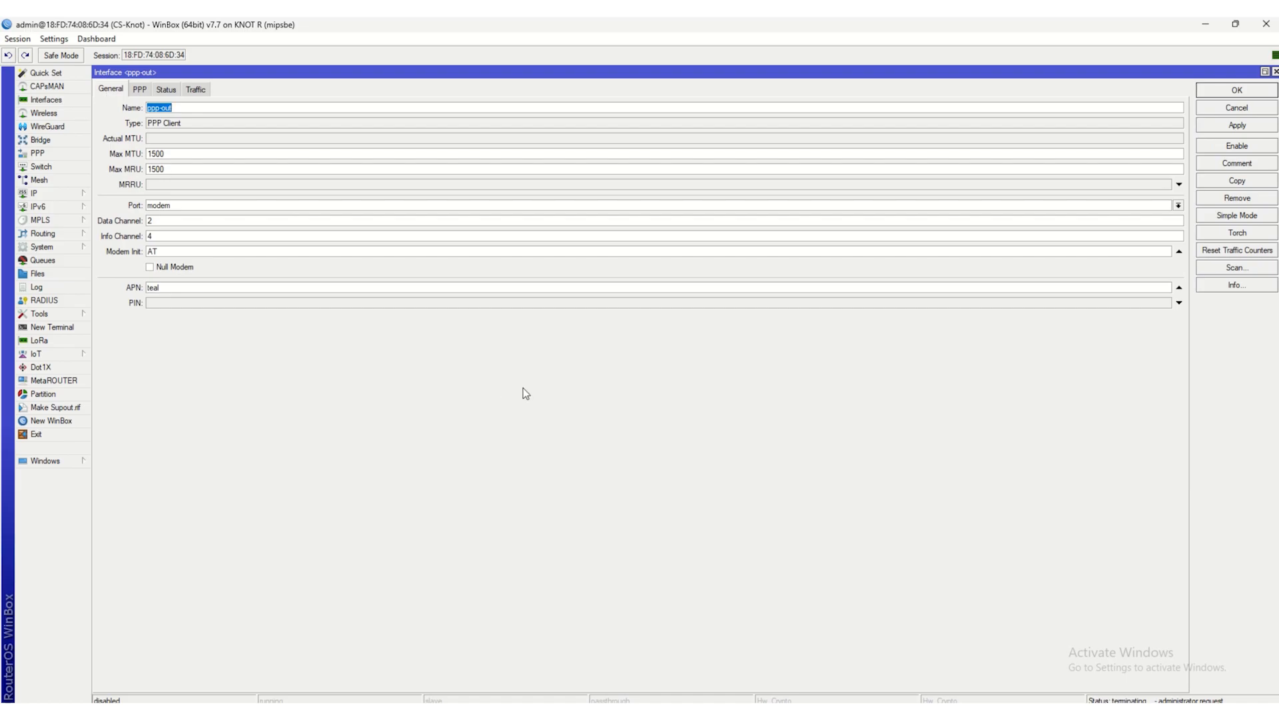
{"action": "left_click", "coordinate": [1234, 125]}
{"action": "left_click", "coordinate": [1229, 148]}
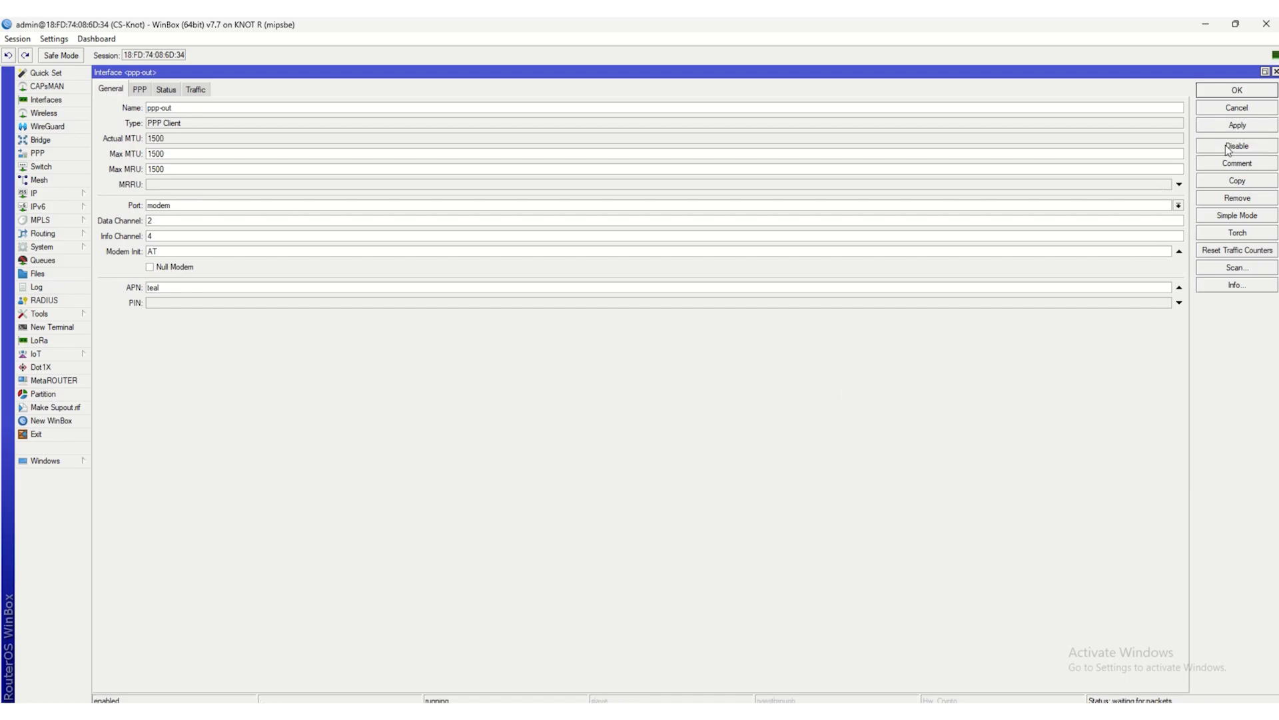
{"action": "left_click", "coordinate": [1228, 90]}
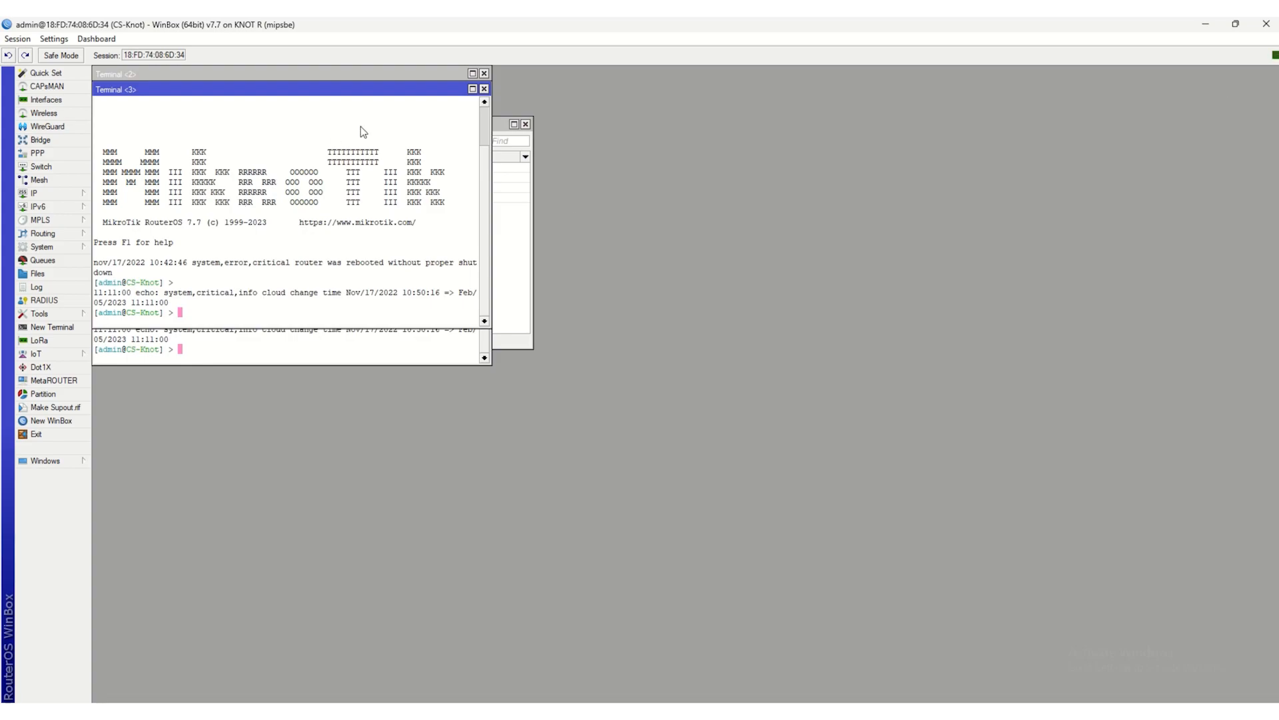
- Close both terminal windows and examine the router log for the ppp-out connection
{"action": "left_click", "coordinate": [484, 89]}
{"action": "left_click", "coordinate": [484, 73]}
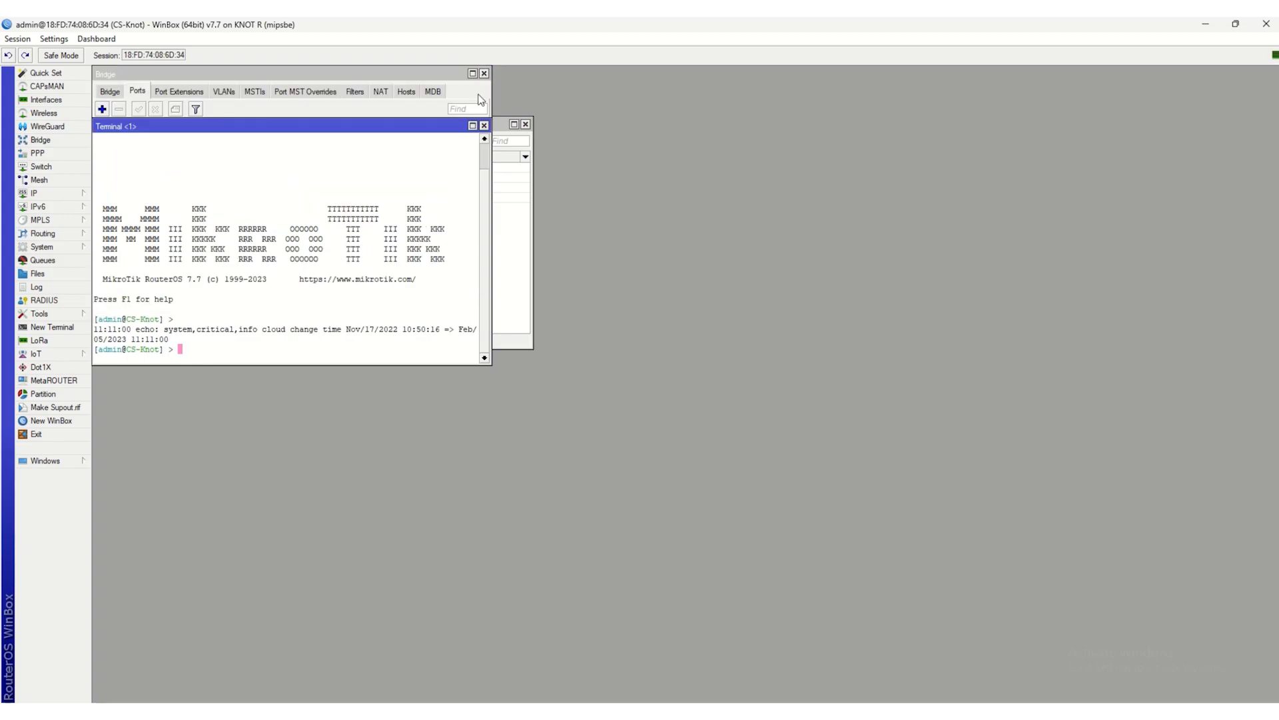
{"action": "left_click", "coordinate": [68, 290]}
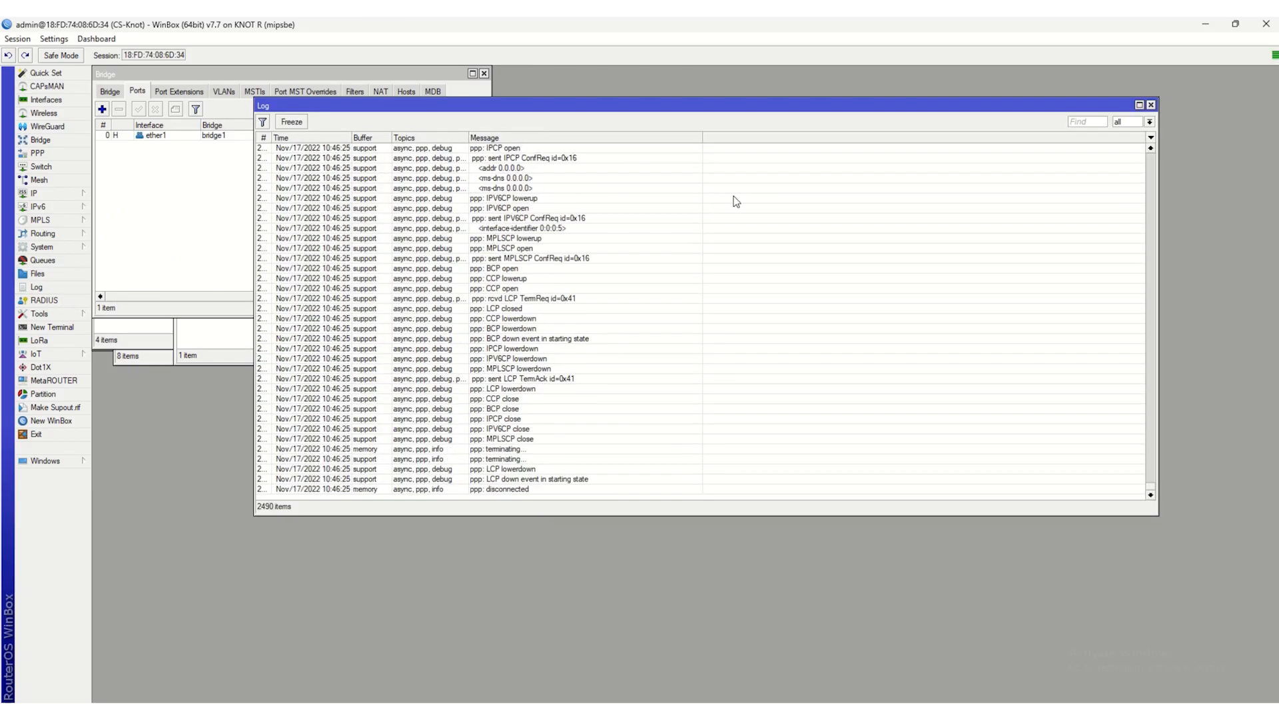
- Inspect the ppp-out interface's connection status, general settings and PPP settings, and close the interface, Interface List and Log windows
{"action": "left_click", "coordinate": [45, 101]}
{"action": "double_click", "coordinate": [554, 265]}
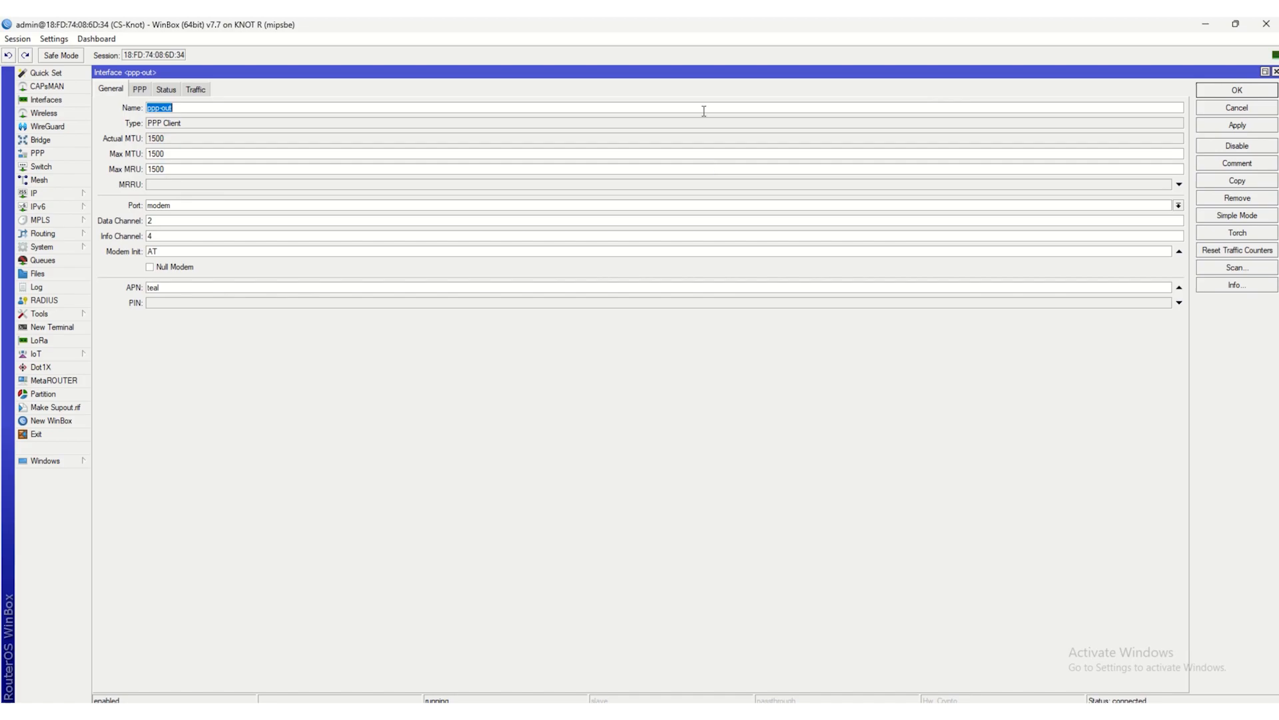
{"action": "left_click", "coordinate": [1266, 73]}
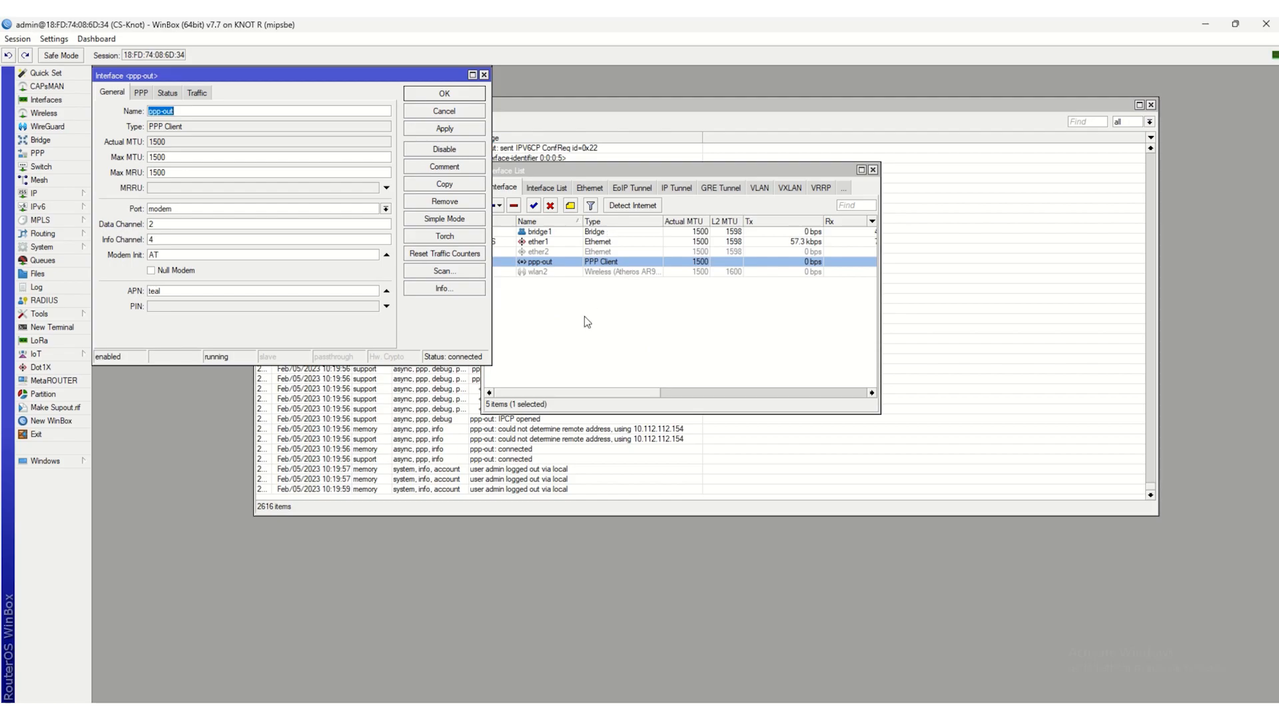
{"action": "left_click_drag", "start_coordinate": [294, 78], "coordinate": [799, 126]}
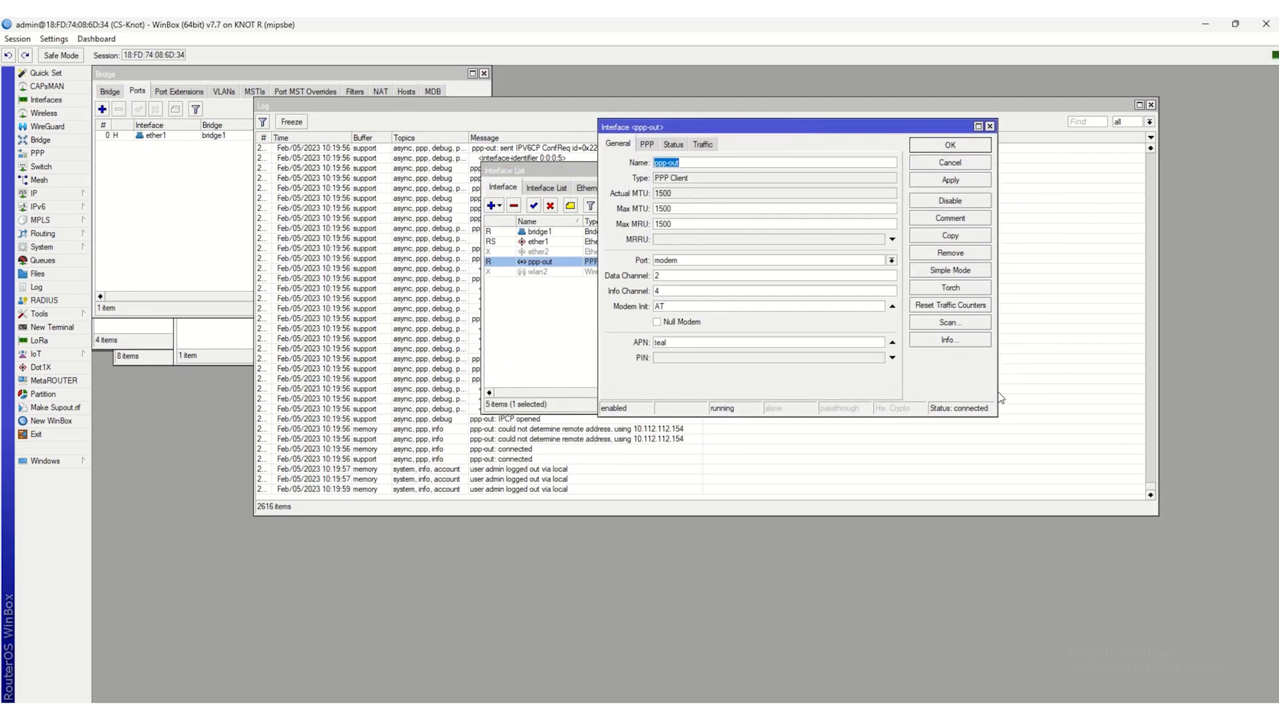
{"action": "left_click_drag", "start_coordinate": [996, 393], "coordinate": [1137, 393]}
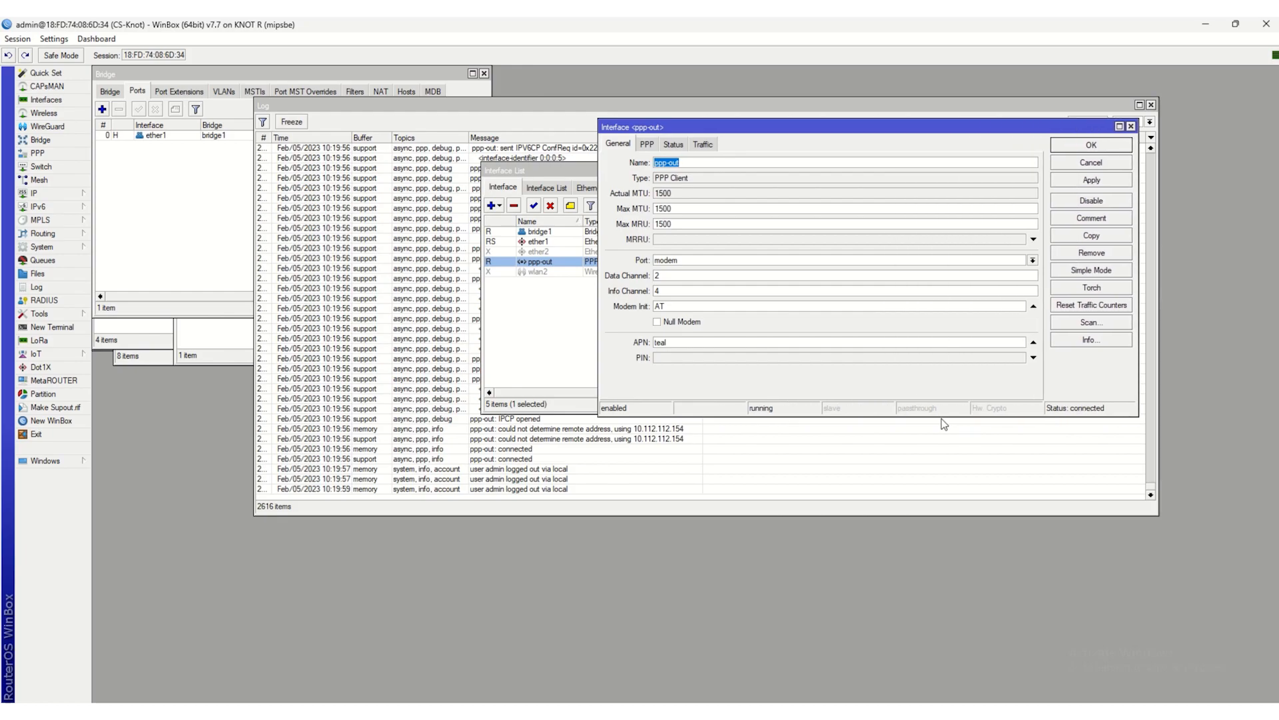
{"action": "left_click_drag", "start_coordinate": [940, 416], "coordinate": [940, 463]}
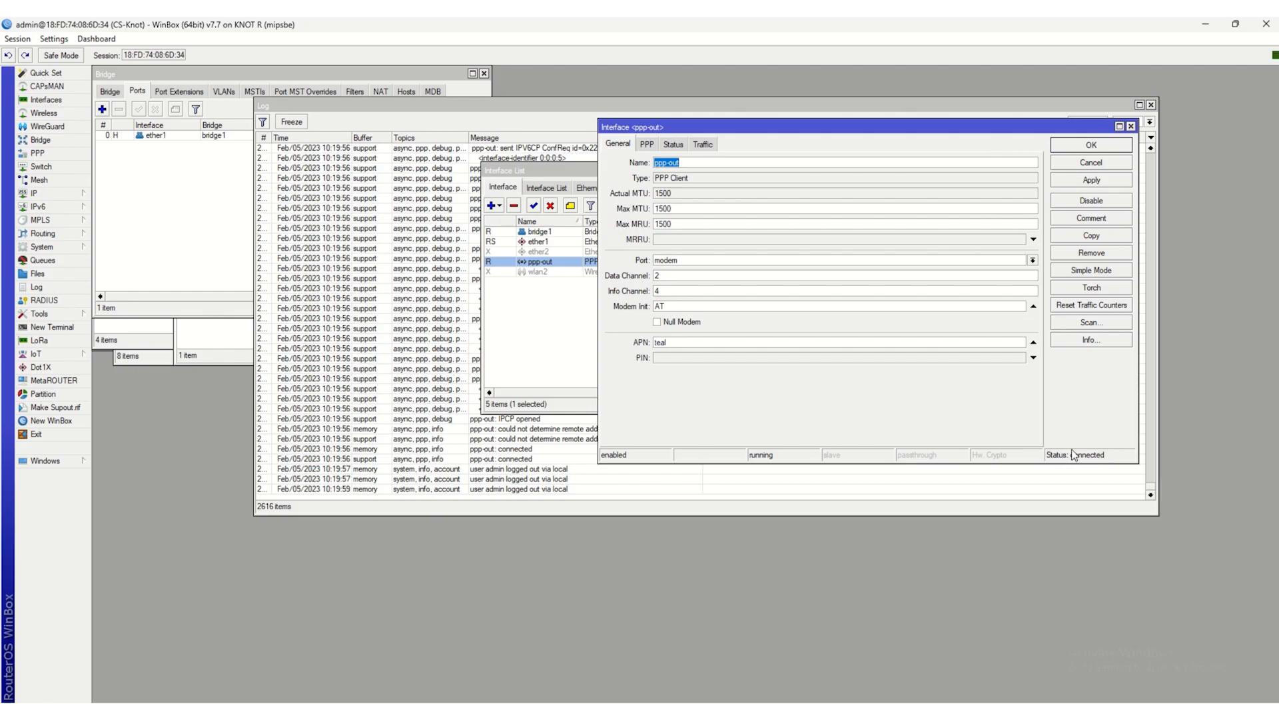
{"action": "left_click", "coordinate": [647, 145]}
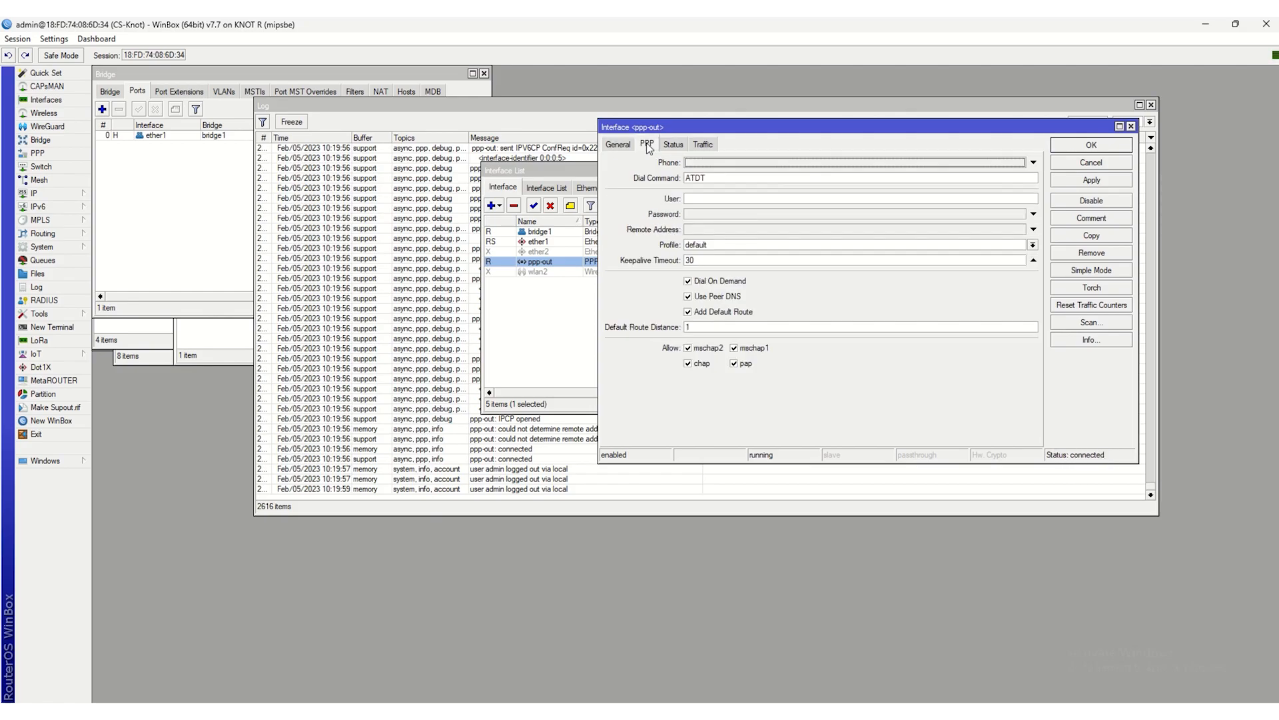
{"action": "left_click", "coordinate": [1079, 147]}
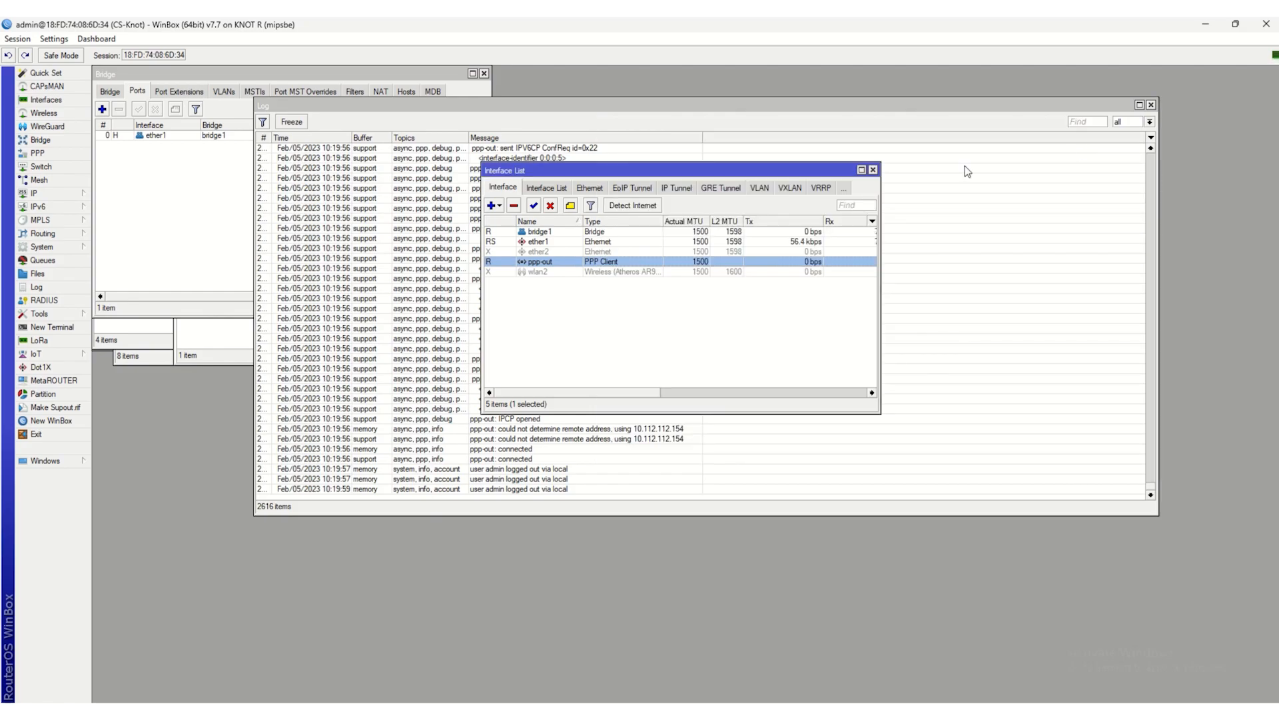
{"action": "left_click", "coordinate": [873, 169]}
{"action": "left_click", "coordinate": [1152, 105]}
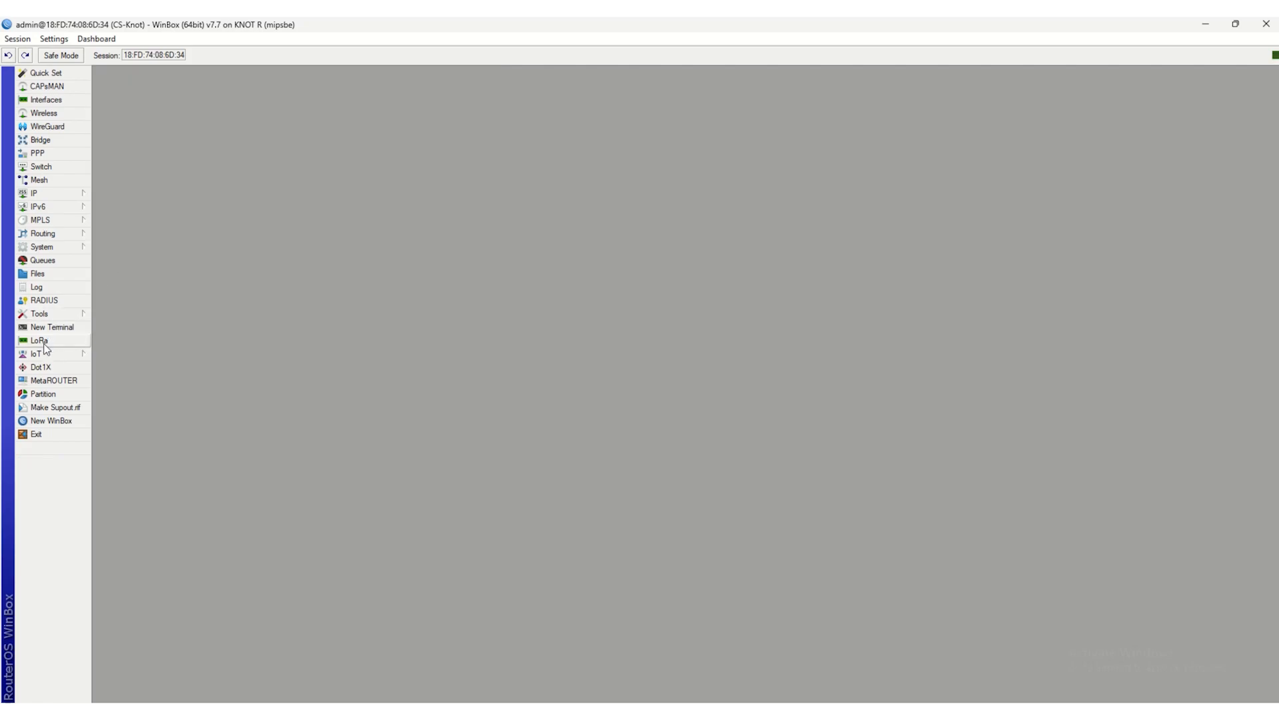
- Examine the LoRa gateway's list of predefined network servers, from the TTN to the TTS Cloud entries
{"action": "left_click", "coordinate": [40, 341]}
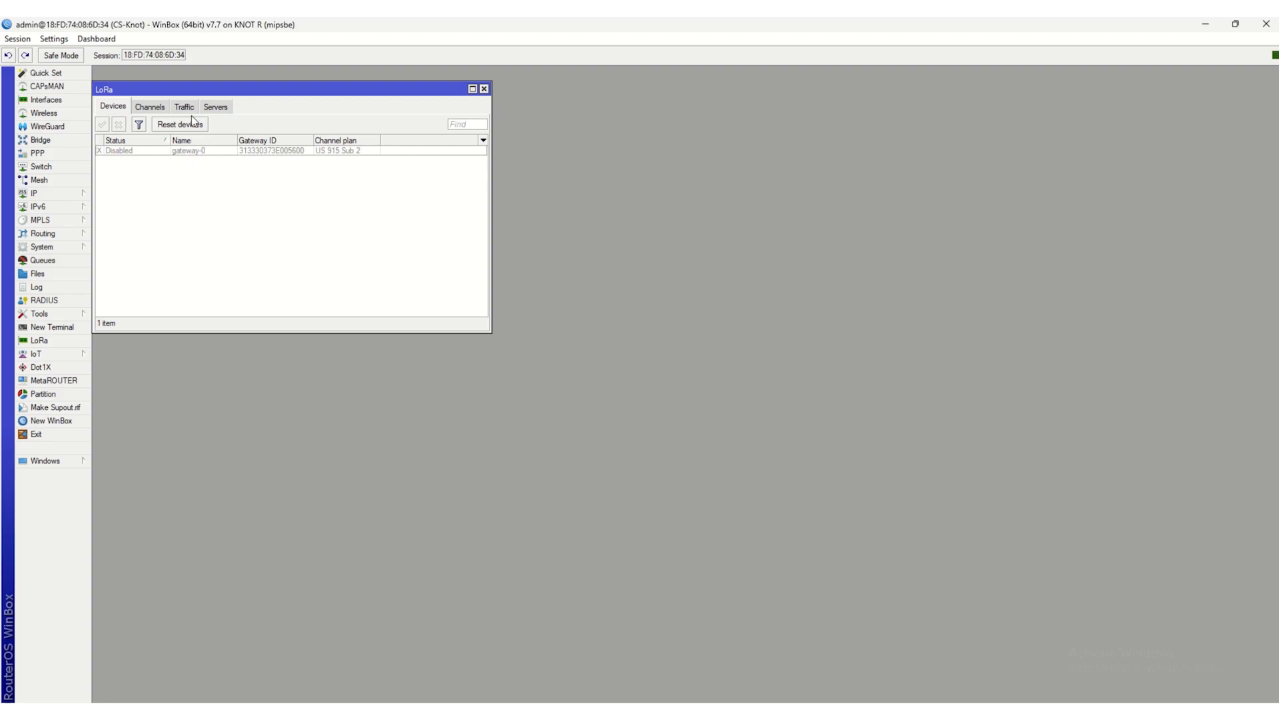
{"action": "left_click", "coordinate": [215, 107]}
{"action": "left_click", "coordinate": [125, 152]}
{"action": "left_click", "coordinate": [123, 181]}
{"action": "left_click", "coordinate": [123, 192]}
{"action": "left_click", "coordinate": [120, 202]}
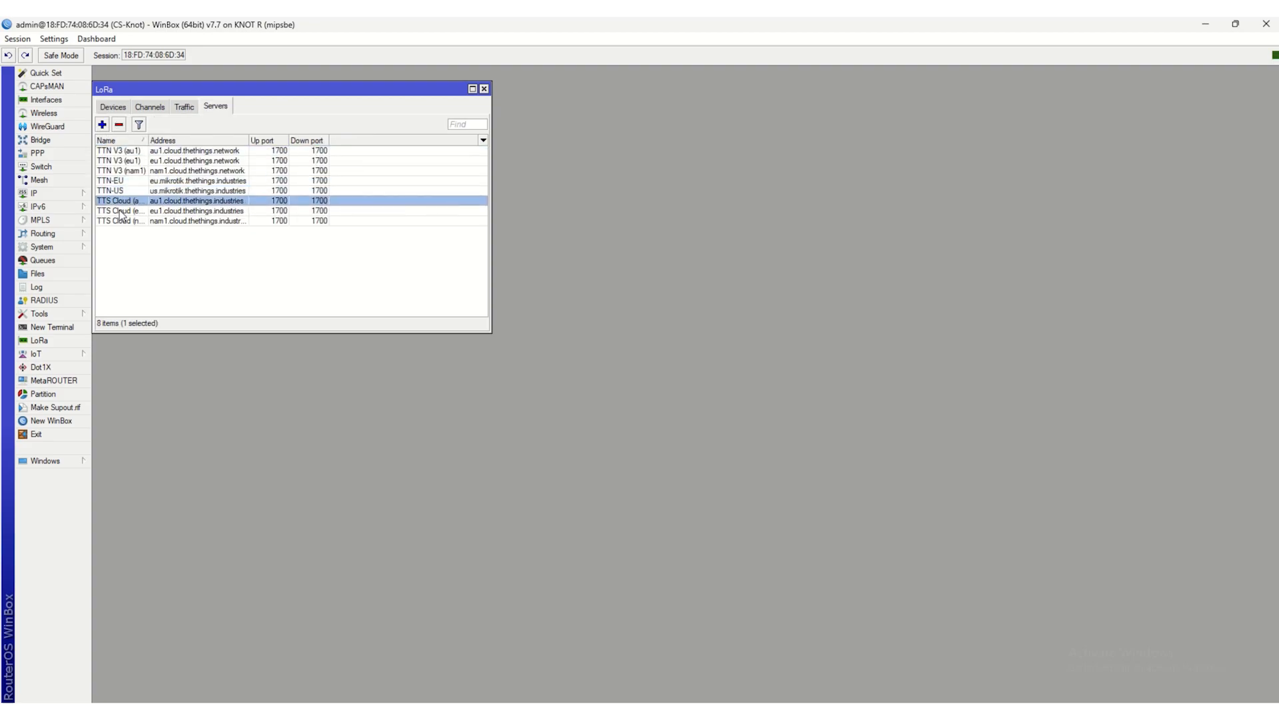
{"action": "left_click", "coordinate": [122, 211]}
{"action": "left_click", "coordinate": [123, 222]}
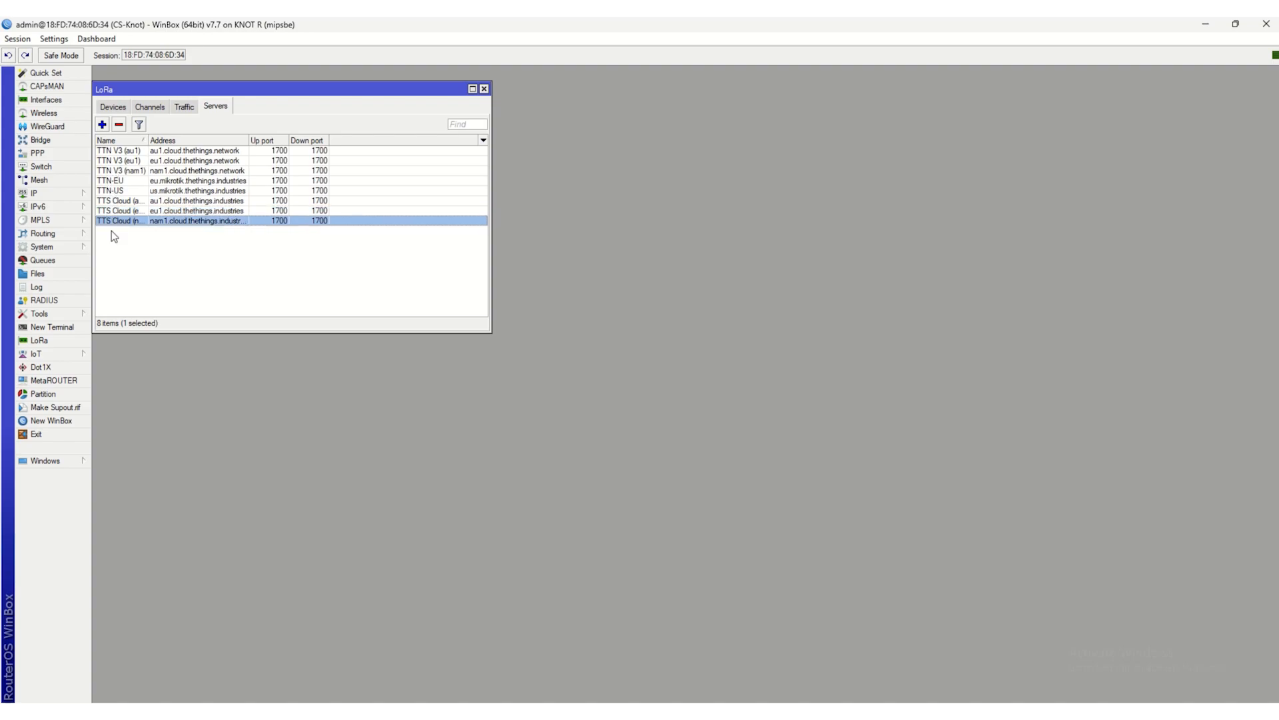
- Open the gateway-0 LoRa device, keep the US 915 Sub 2 channel plan, and assign TTN-US as its network server
{"action": "left_click", "coordinate": [118, 184]}
{"action": "left_click", "coordinate": [113, 107]}
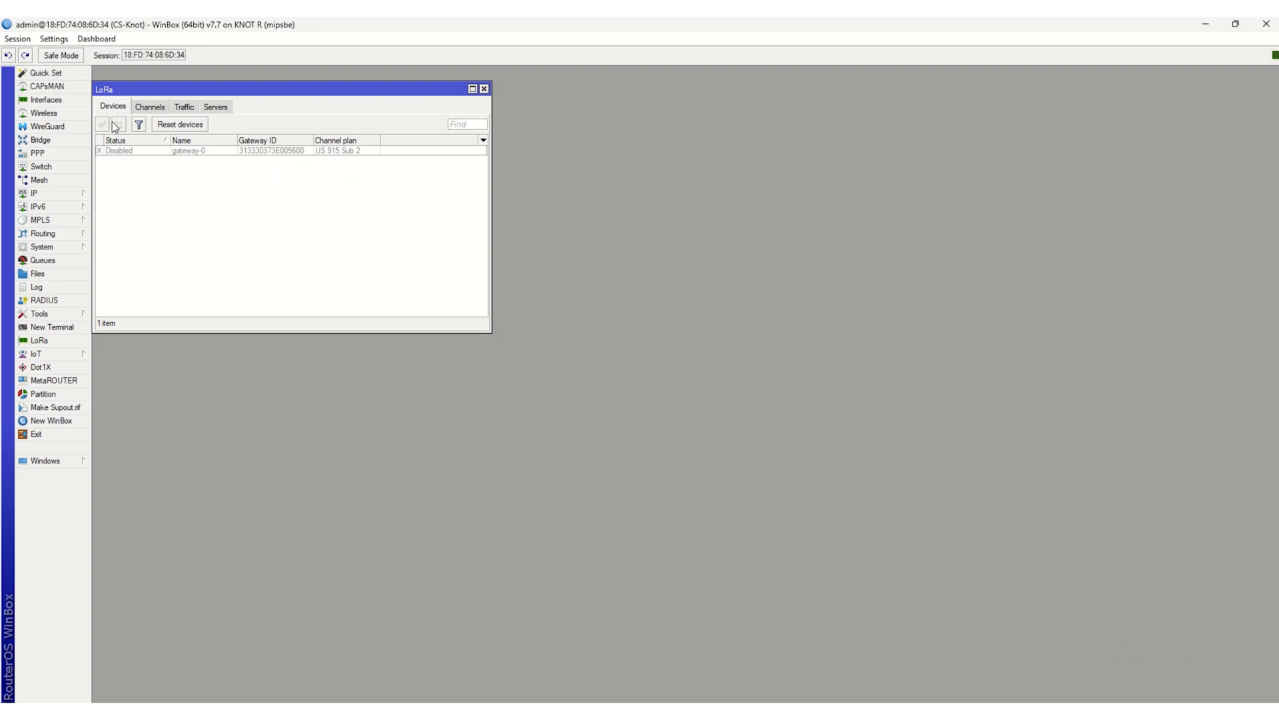
{"action": "double_click", "coordinate": [171, 153]}
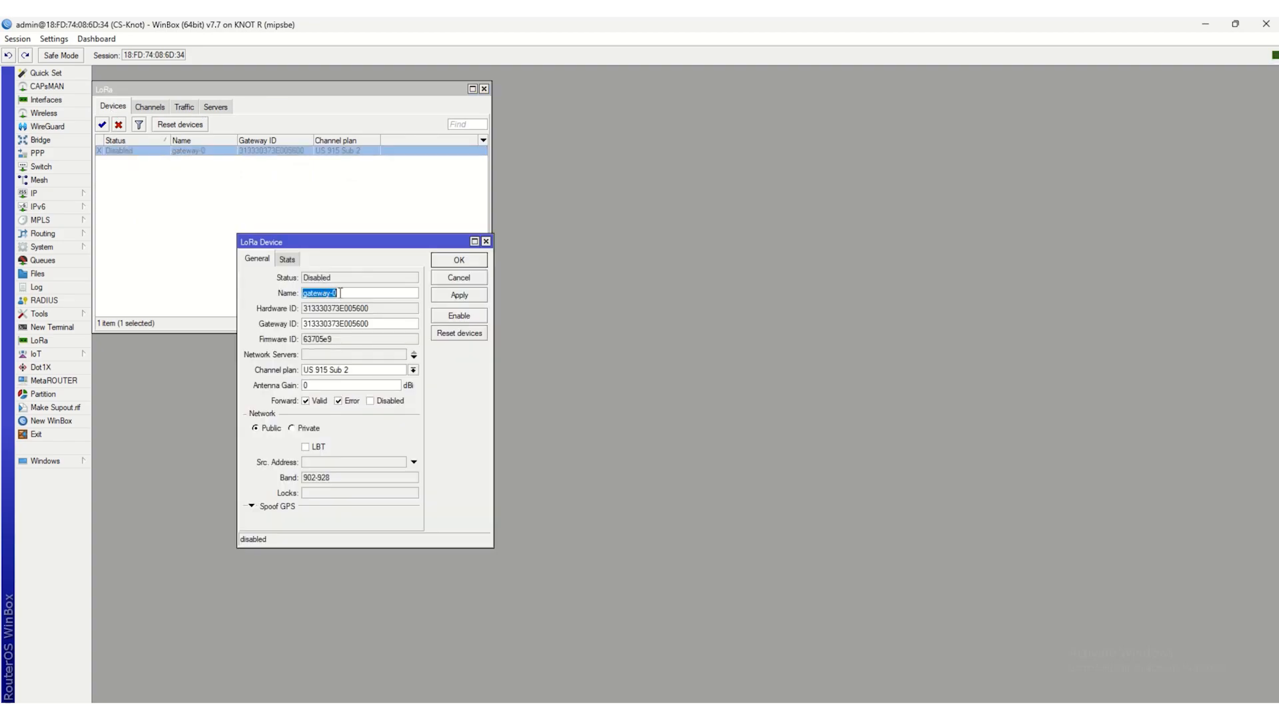
{"action": "left_click", "coordinate": [322, 370]}
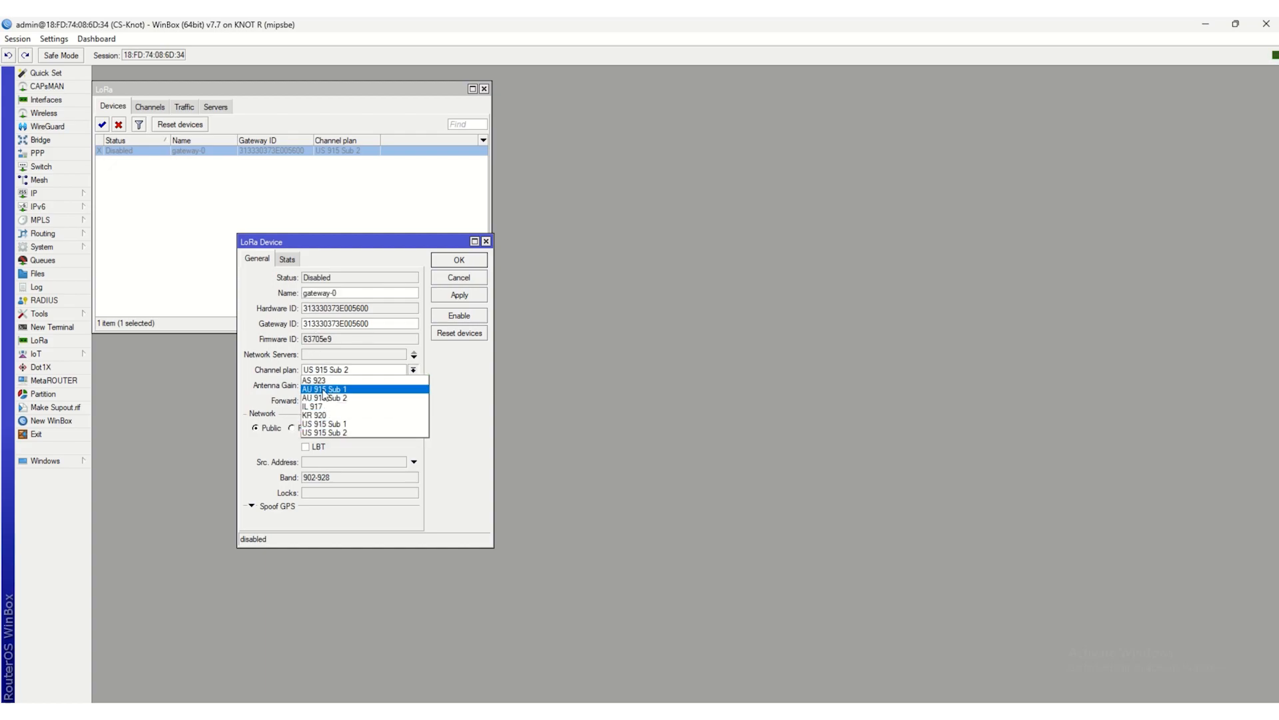
{"action": "left_click", "coordinate": [371, 453]}
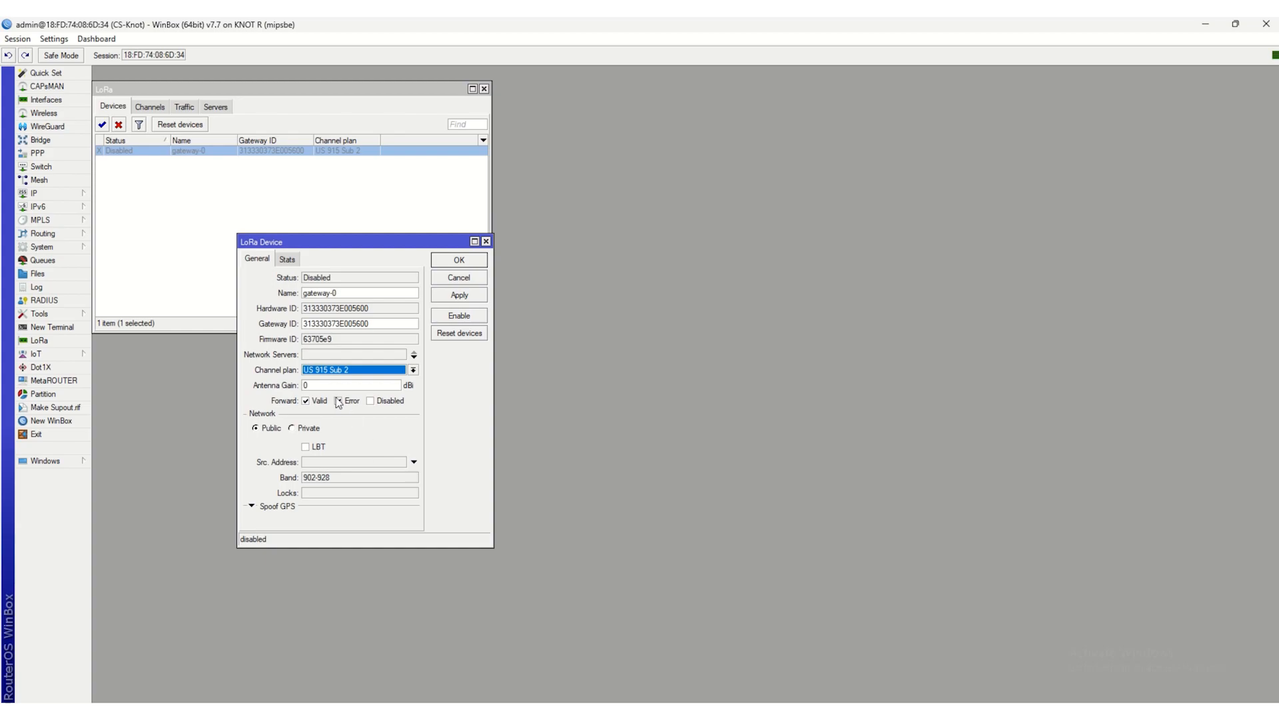
{"action": "left_click", "coordinate": [415, 356]}
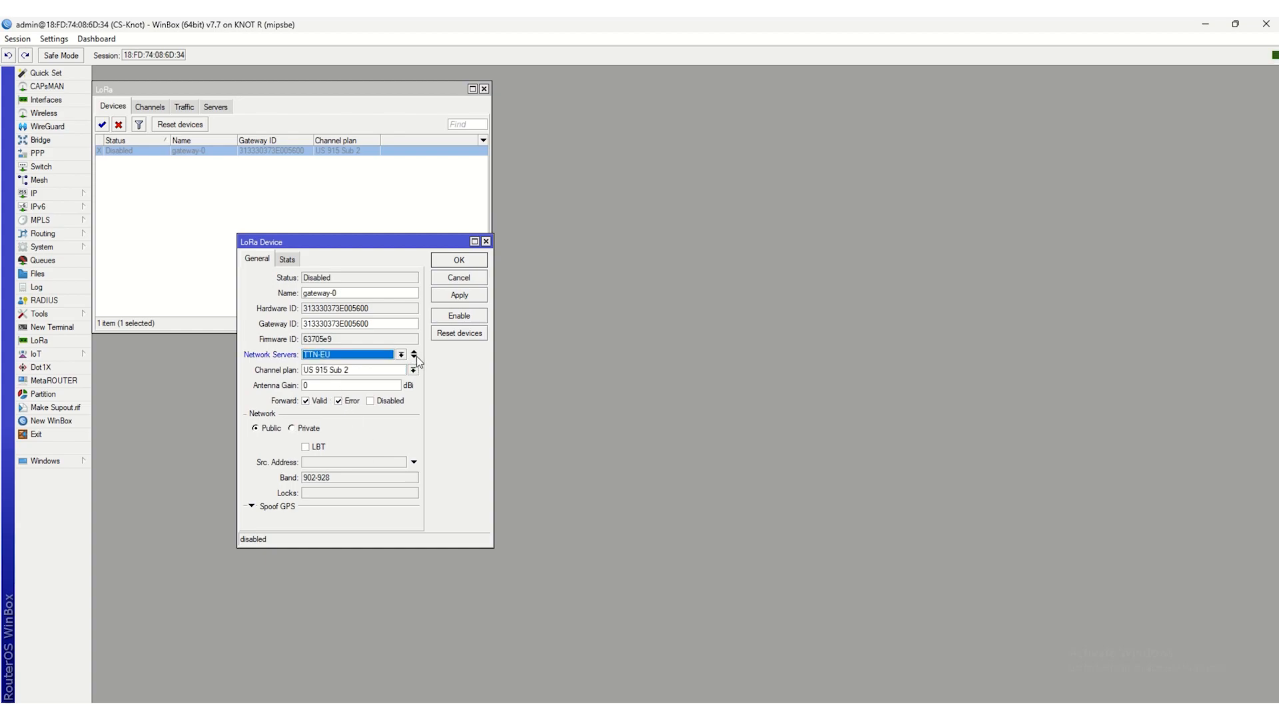
{"action": "left_click", "coordinate": [402, 354]}
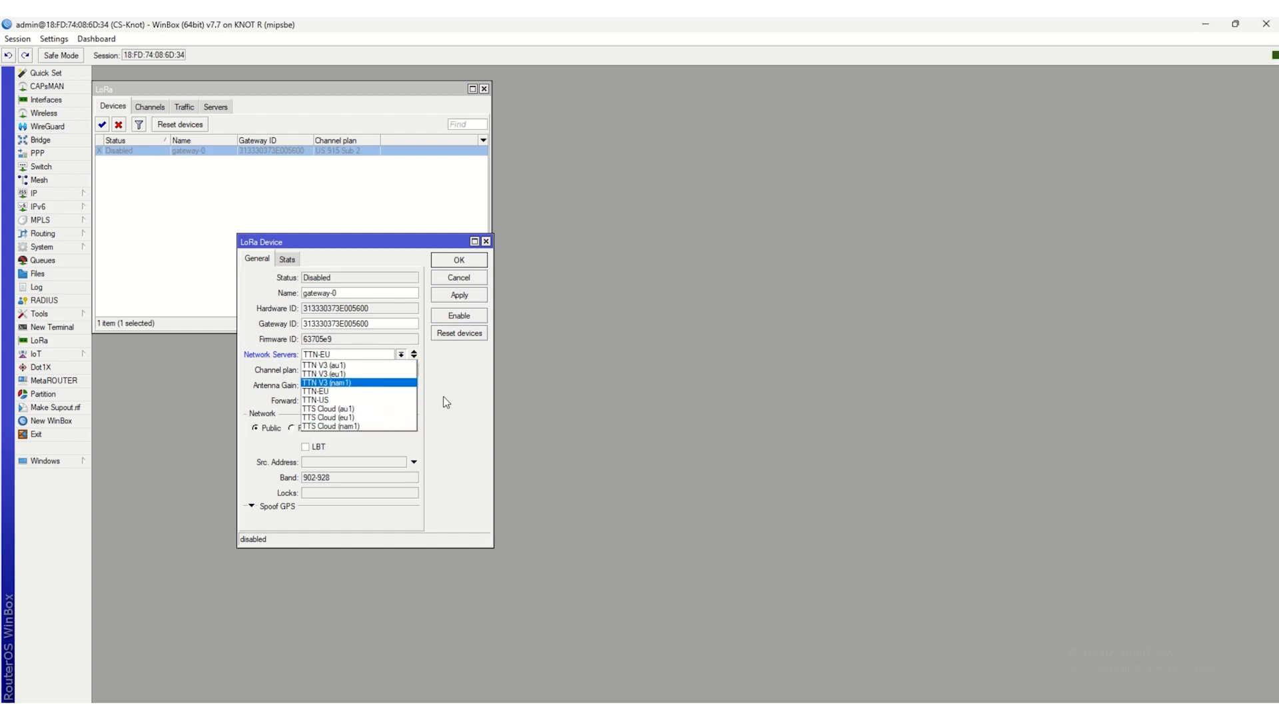
{"action": "left_click", "coordinate": [371, 400]}
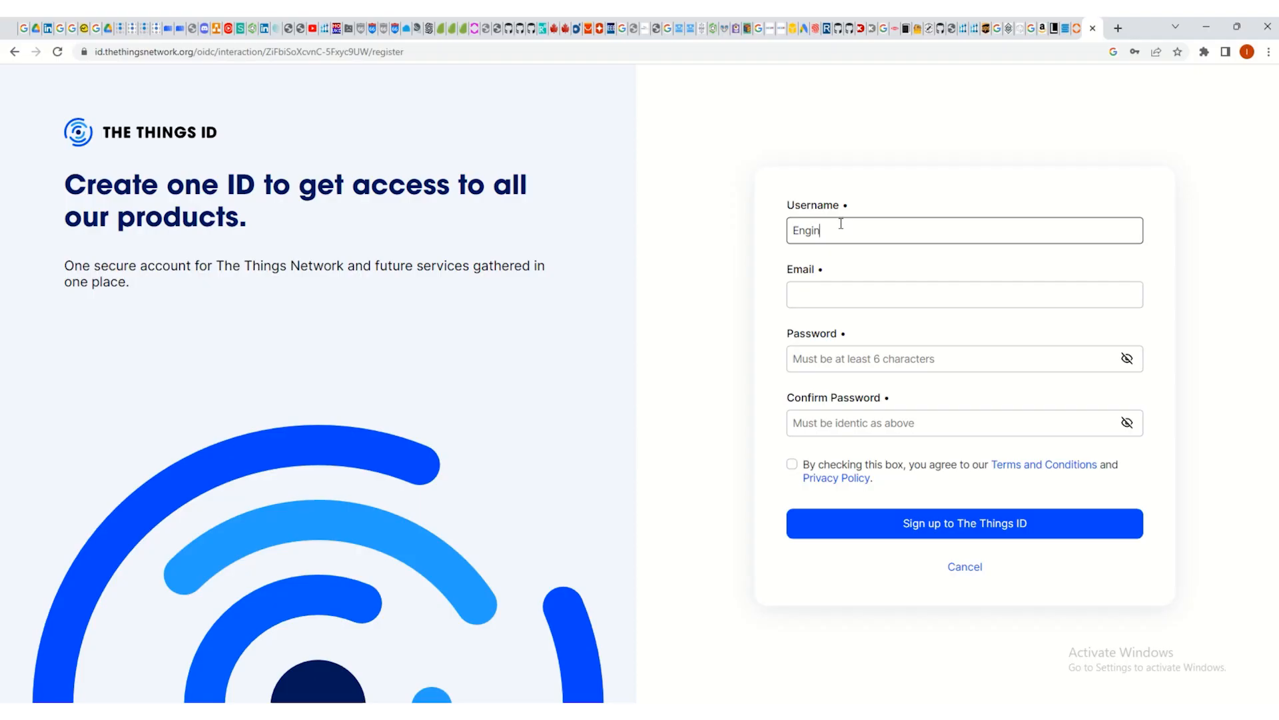
- In the browser's The Things ID registration form, enter the username IoT_Me and the account's e-mail address
{"action": "key", "text": "BackSpace"}
{"action": "key", "text": "BackSpace"}
{"action": "key", "text": "BackSpace"}
{"action": "key", "text": "BackSpace"}
{"action": "type", "text": "IoT_Me"}
{"action": "left_click", "coordinate": [828, 293]}
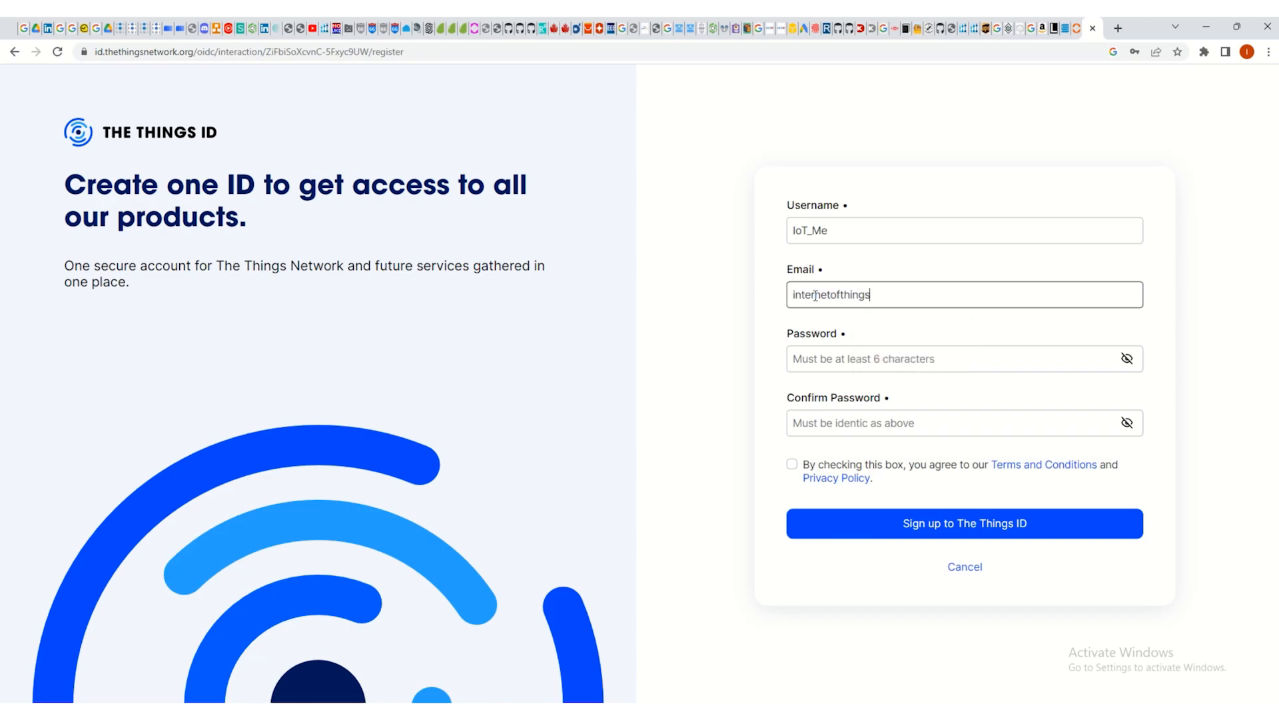
- Enter and confirm the account password, agree to the Terms and Conditions, and sign up to The Things ID
{"action": "left_click", "coordinate": [926, 371]}
{"action": "type", "text": "•••••••••••"}
{"action": "left_click", "coordinate": [807, 427]}
{"action": "type", "text": "••••••••••"}
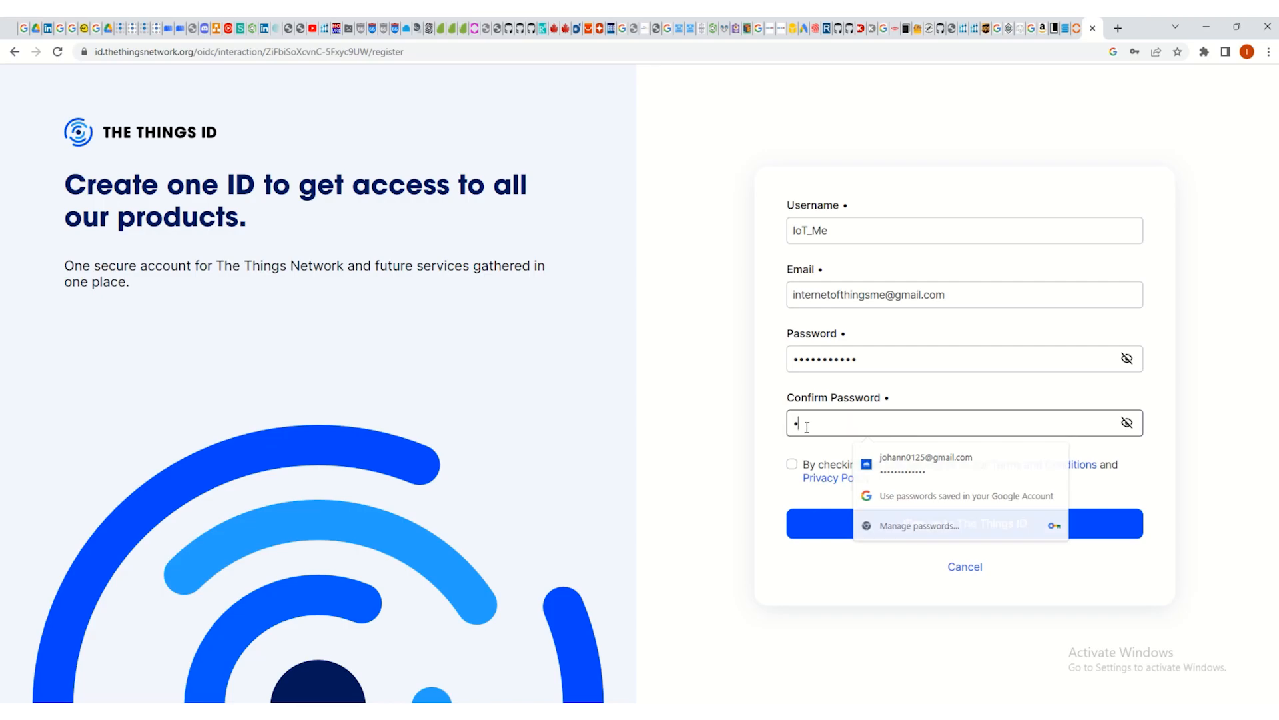
{"action": "left_click", "coordinate": [791, 464]}
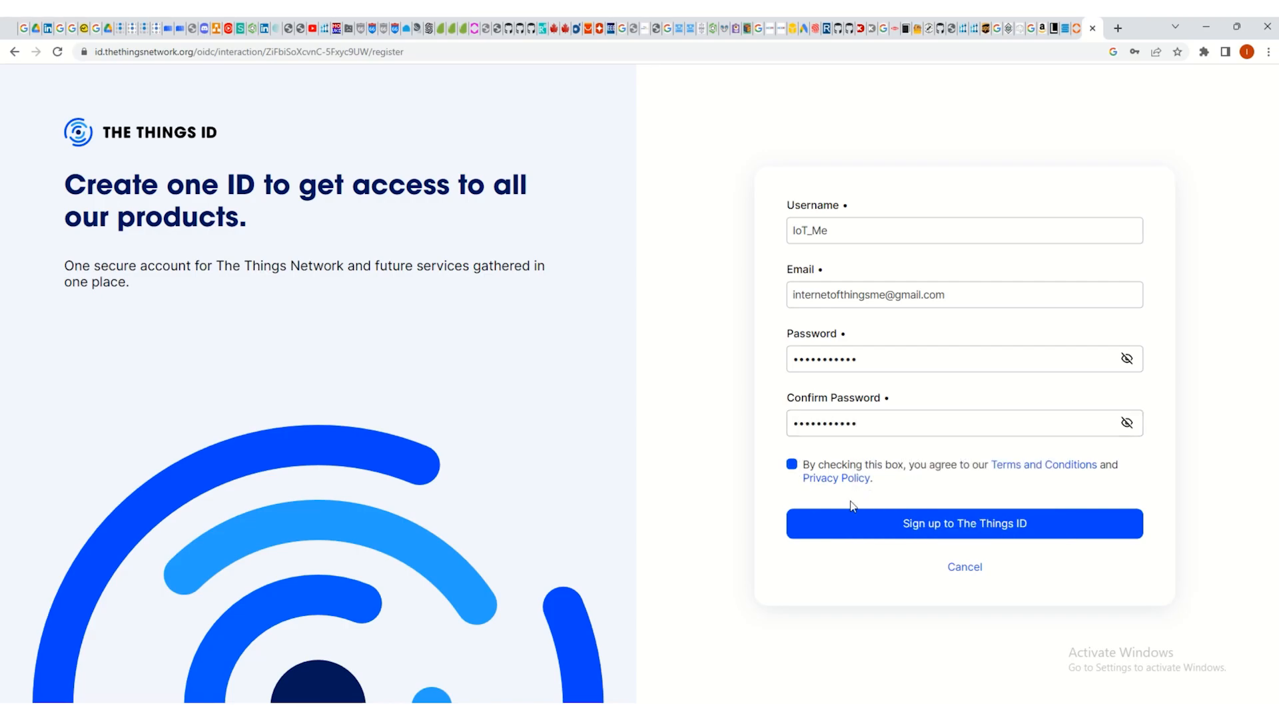
{"action": "left_click", "coordinate": [853, 517]}
- Open the NAM1 console, start registering a gateway, and paste and confirm the Gateway EUI 31 33 30 37 3E 00 56 00
{"action": "left_click", "coordinate": [575, 516]}
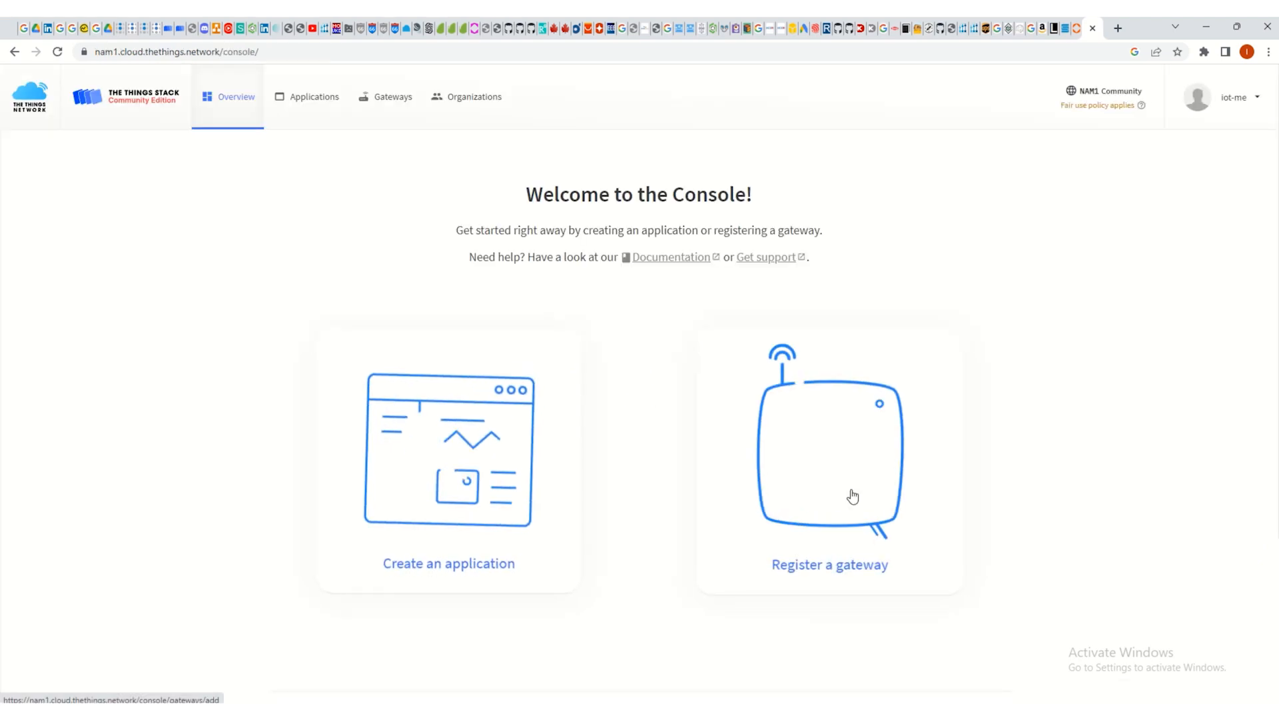
{"action": "left_click", "coordinate": [839, 460]}
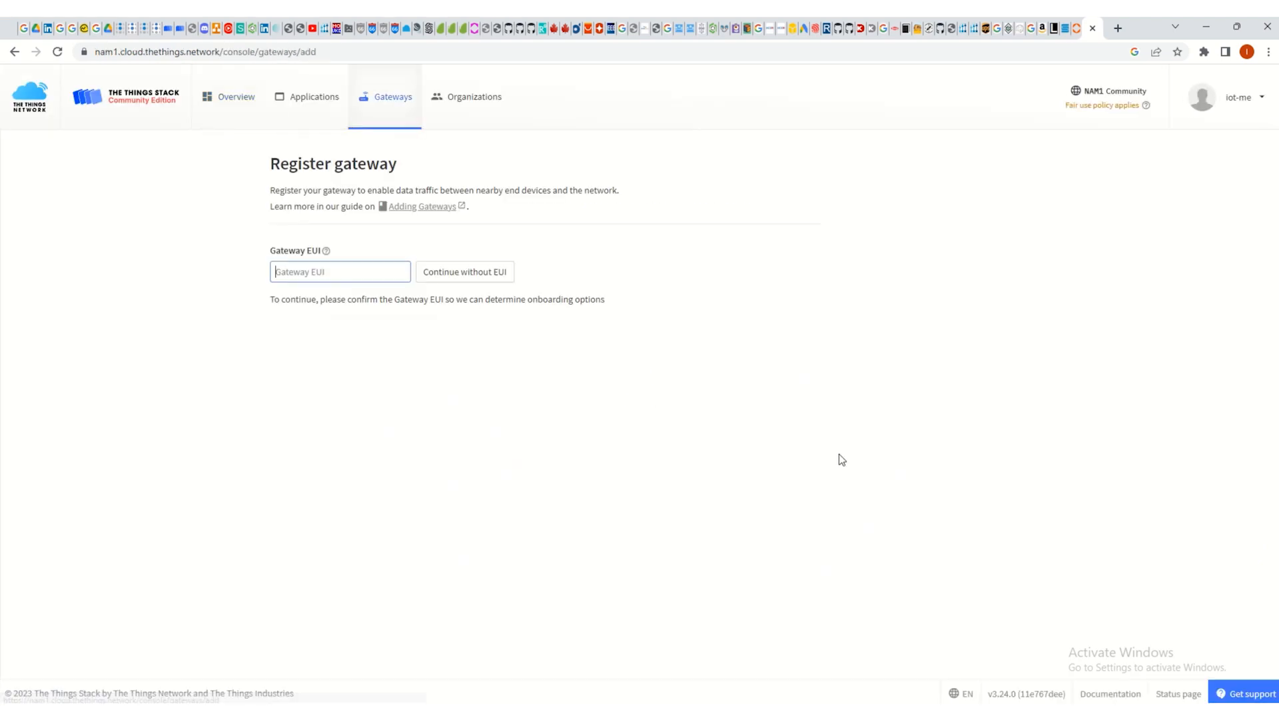
{"action": "right_click", "coordinate": [363, 269]}
{"action": "left_click", "coordinate": [394, 377]}
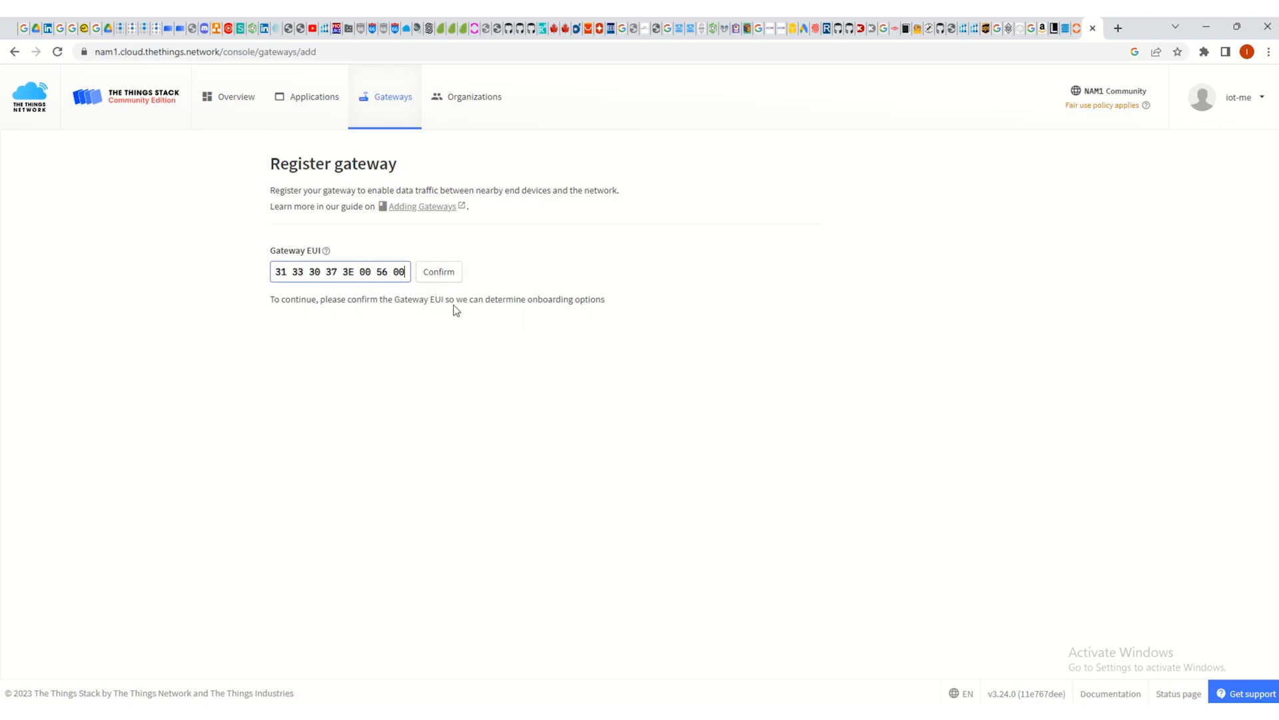
{"action": "left_click", "coordinate": [440, 273]}
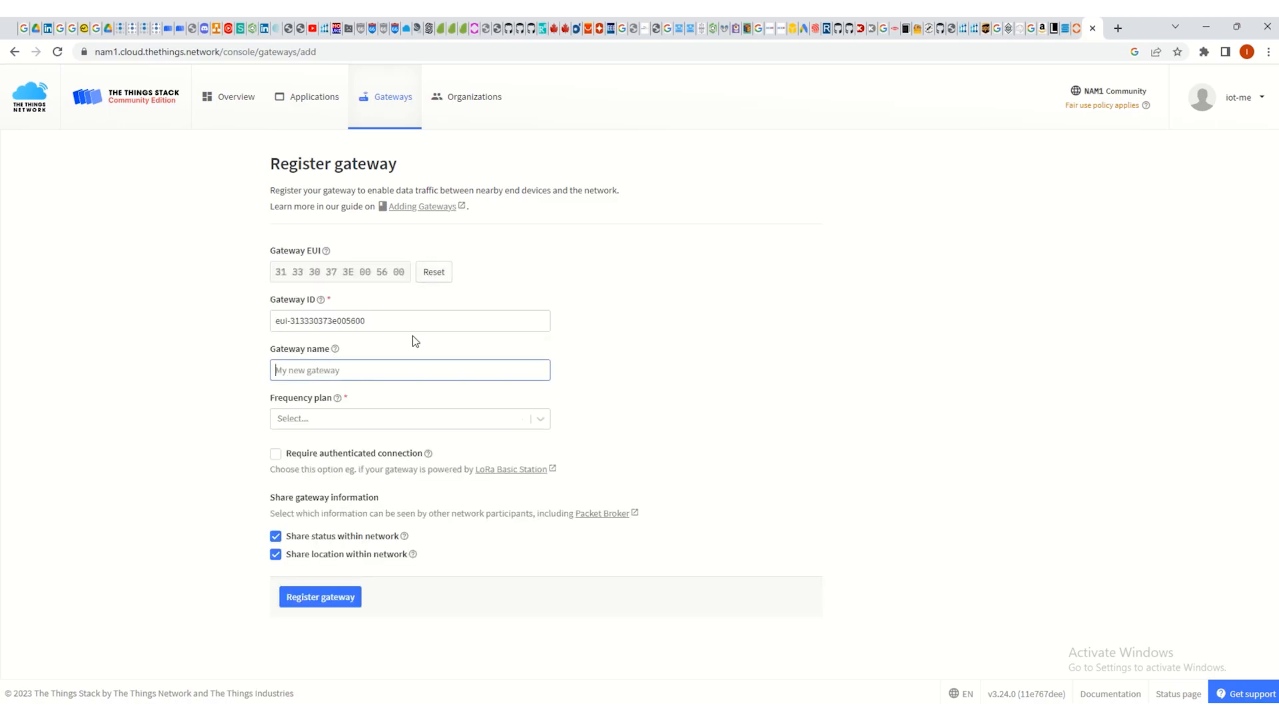
- Register the gateway with the name my-test-gateway and the frequency plan United States 902-928 MHz, FSB 2 (used by TTN)
{"action": "type", "text": "my-test-gateway"}
{"action": "left_click", "coordinate": [318, 419]}
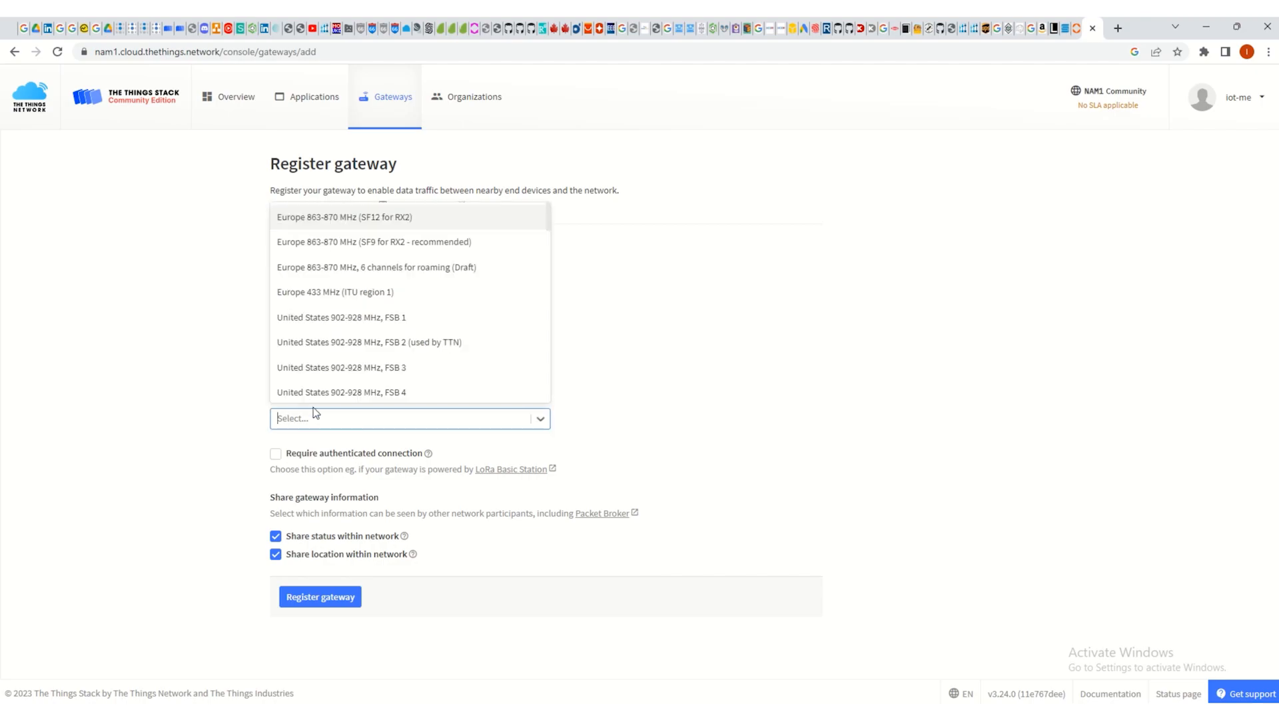
{"action": "left_click", "coordinate": [389, 345]}
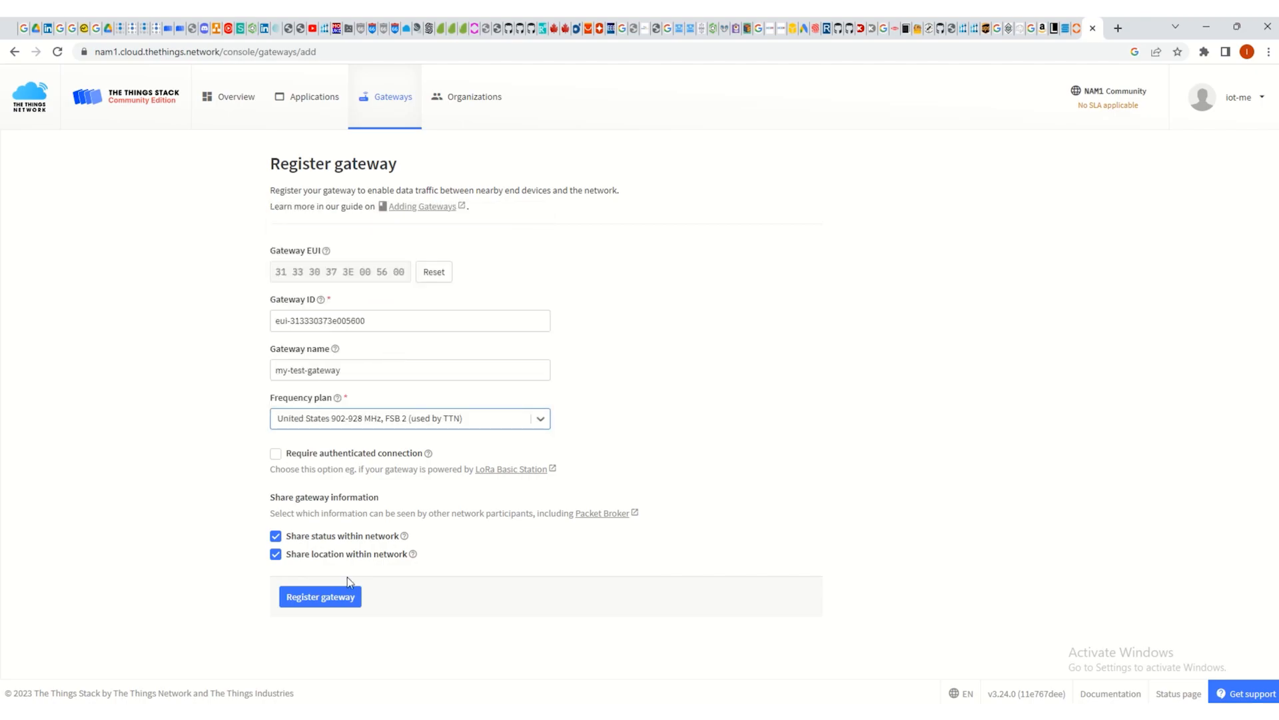
{"action": "left_click", "coordinate": [302, 597]}
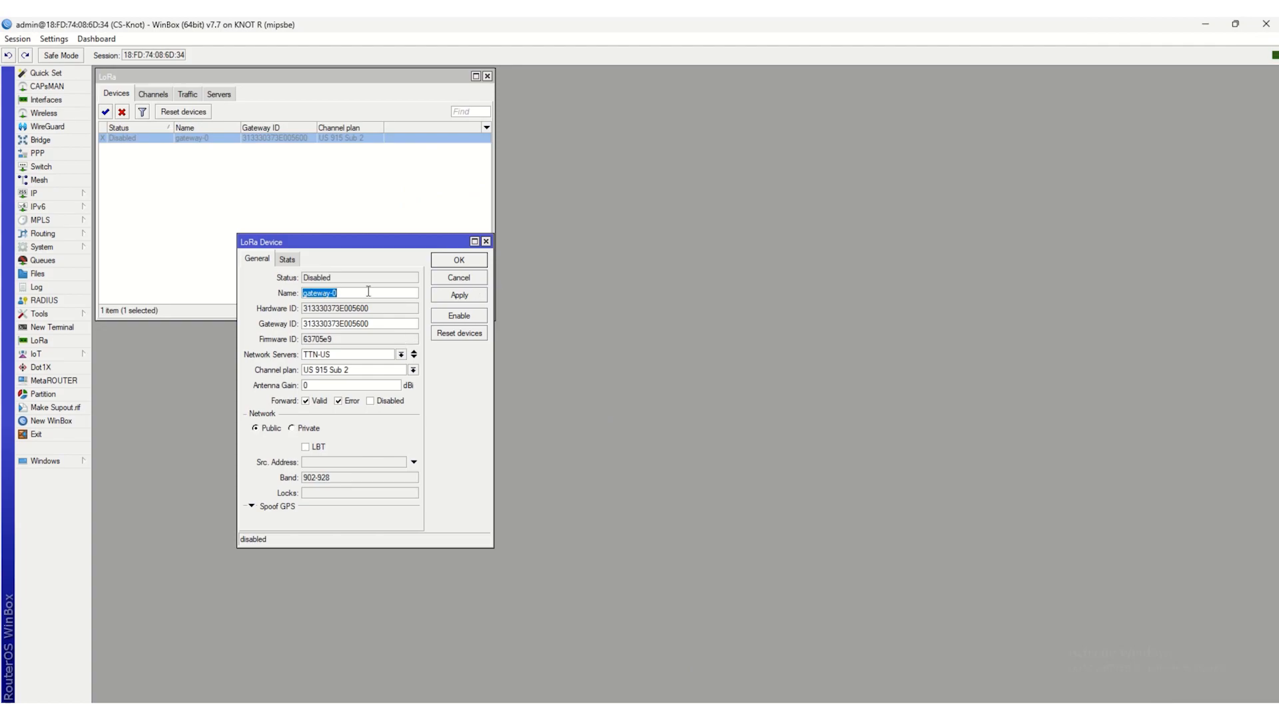
- Back in WinBox, rename the LoRa device to "my test gateway" without error forwarding, and apply and enable it
{"action": "key", "text": "BackSpace"}
{"action": "left_click", "coordinate": [339, 402]}
{"action": "left_click", "coordinate": [460, 296]}
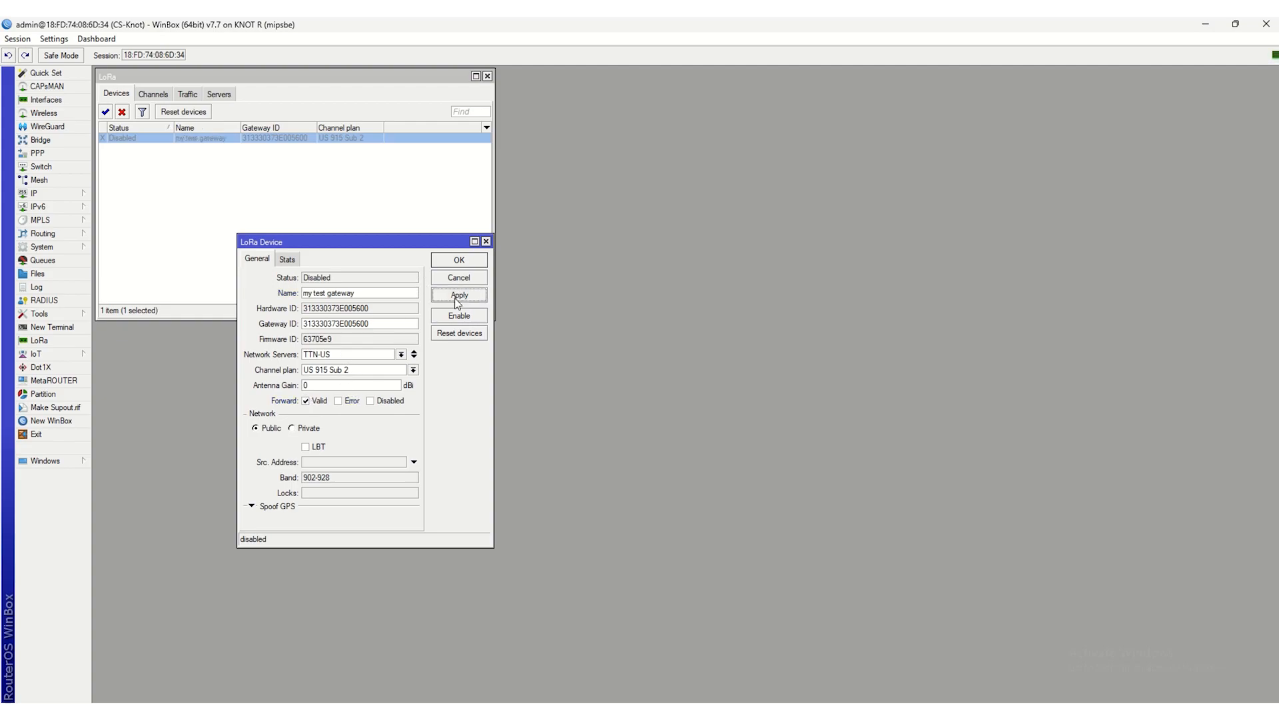
{"action": "left_click", "coordinate": [458, 316]}
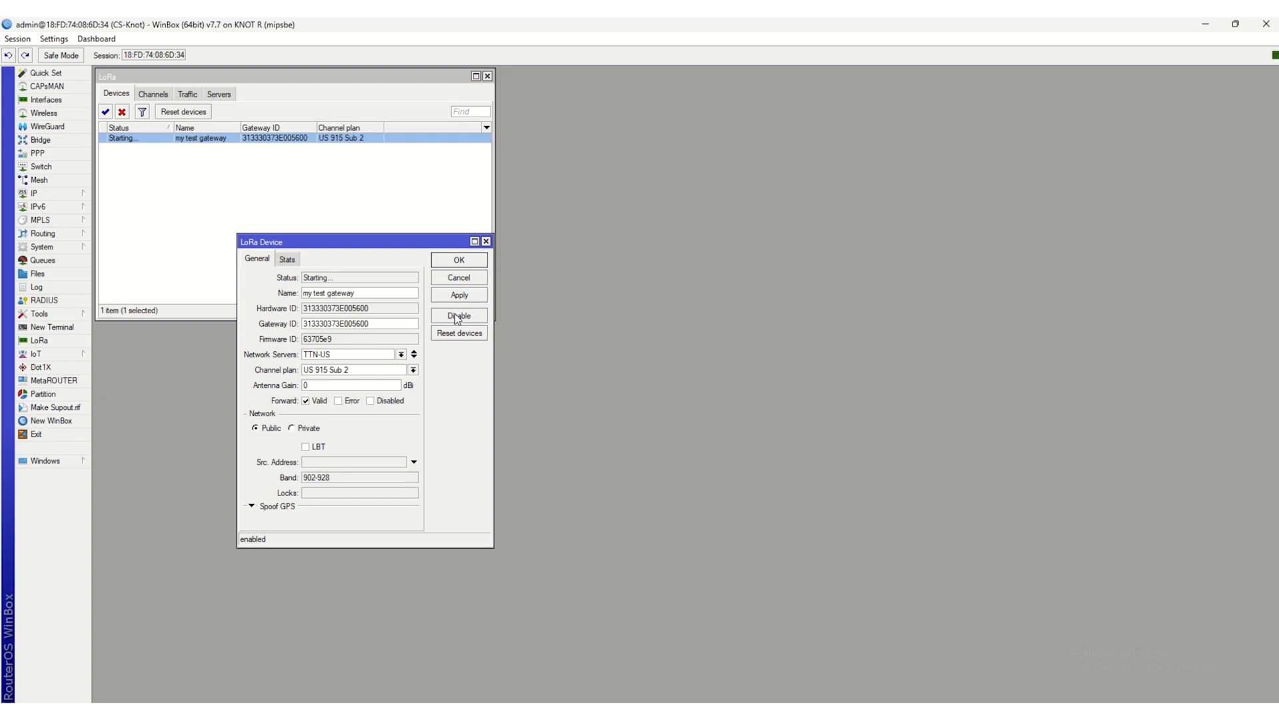